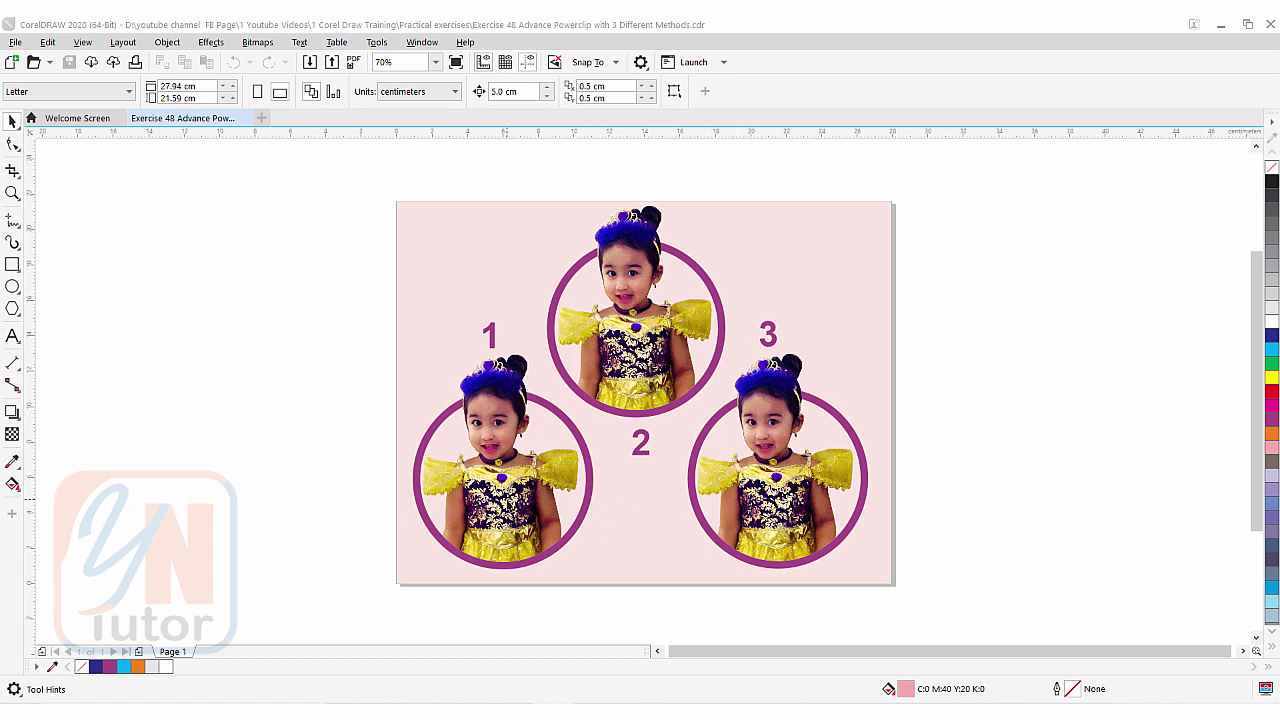
# Step: Try moving the overlapping head image of example 1 off the page and restore its position
pyautogui.click(498, 436)
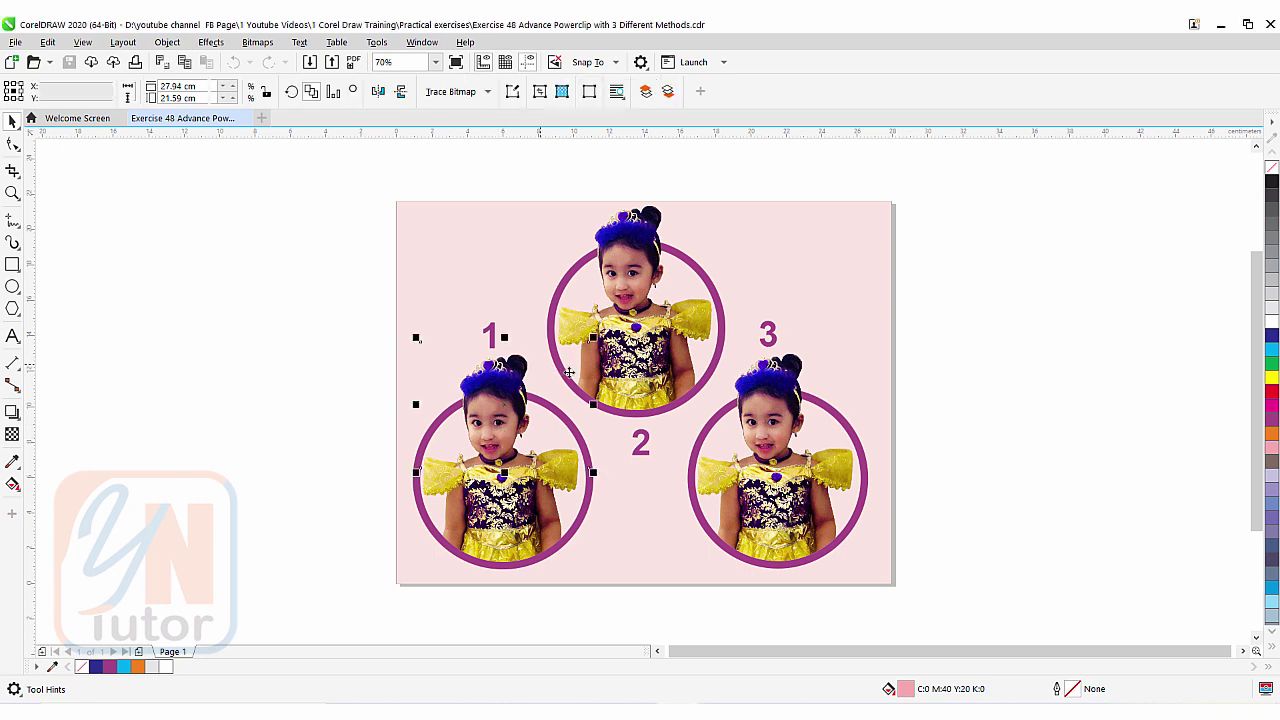
pyautogui.moveTo(461, 380); pyautogui.dragTo(293, 362)
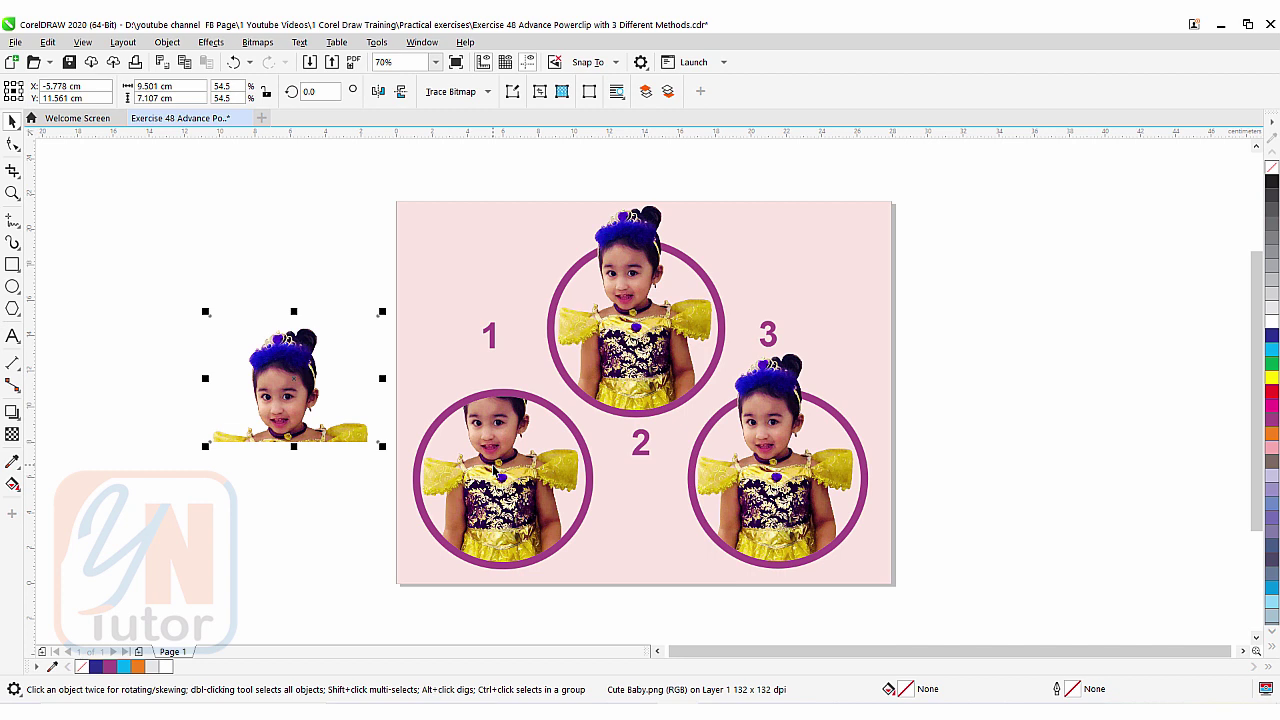
pyautogui.moveTo(285, 443); pyautogui.dragTo(496, 468)
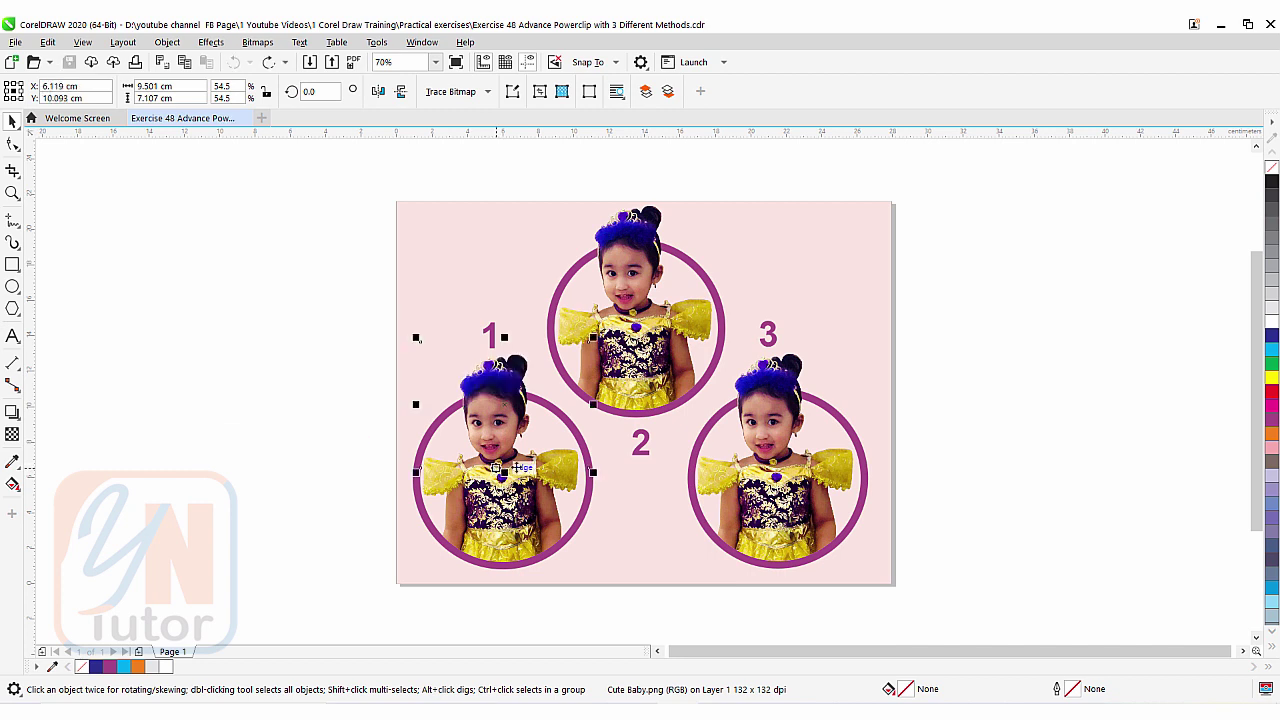
# Step: Try moving the girl's picture out of the circle of example 2 and undo the move
pyautogui.click(642, 280)
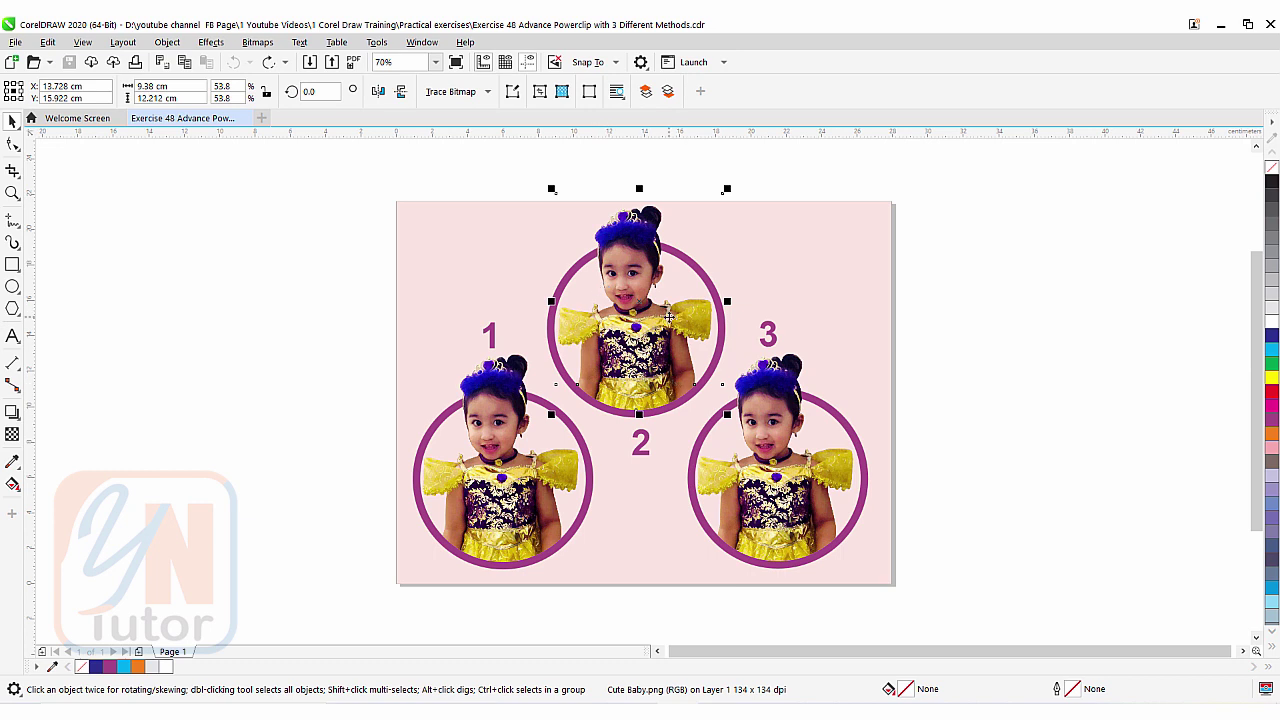
pyautogui.moveTo(640, 326); pyautogui.dragTo(280, 329)
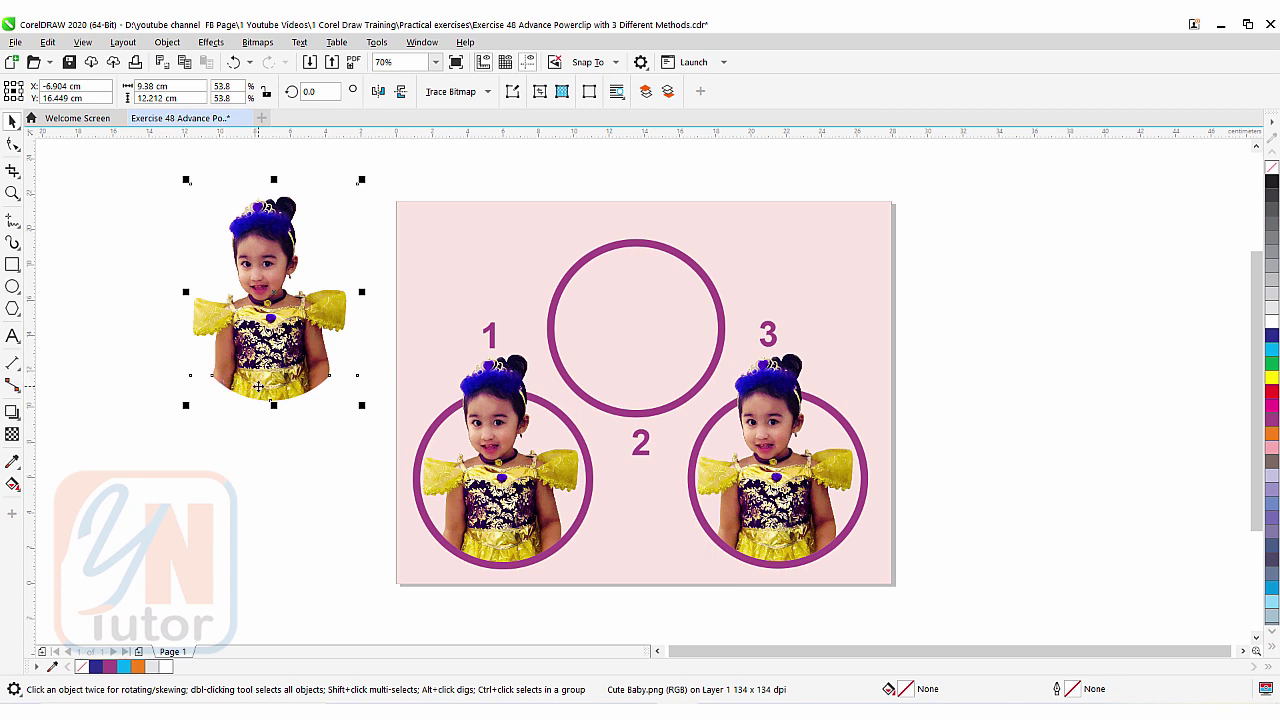
pyautogui.hotkey('ctrl', 'z')
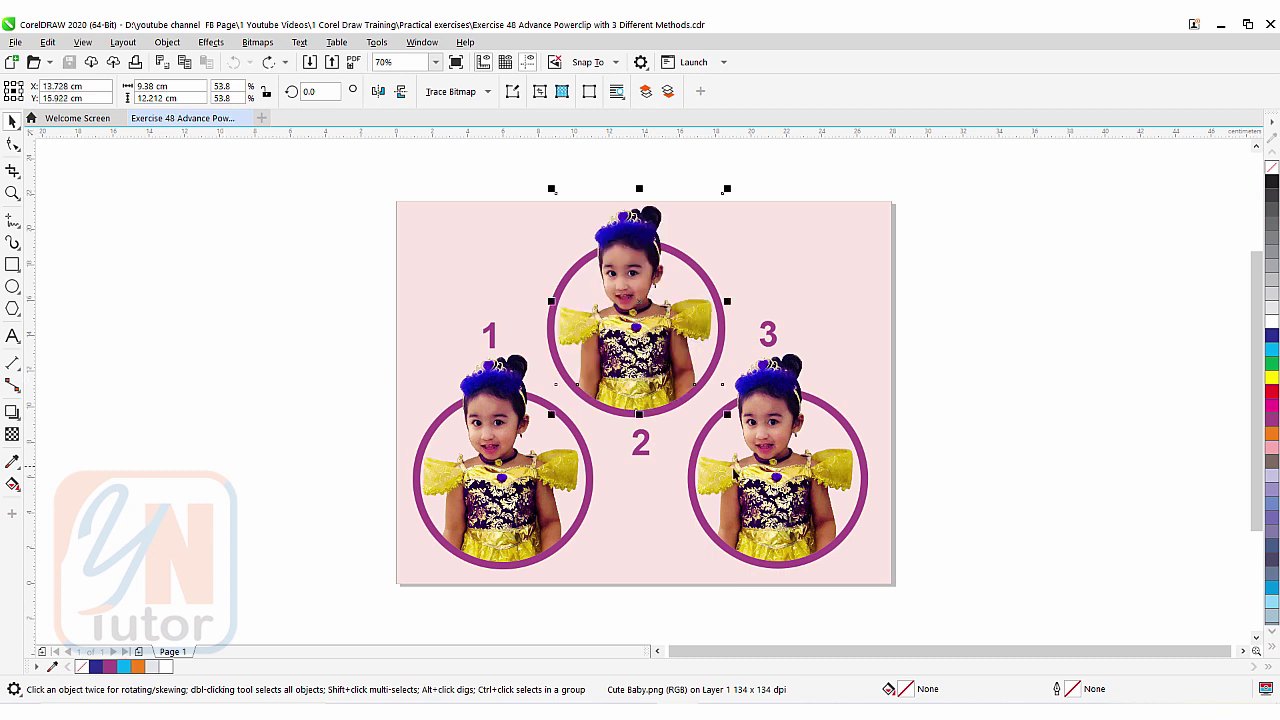
# Step: Try moving the girl's picture out of the circle of example 3 and undo the move
pyautogui.click(765, 478)
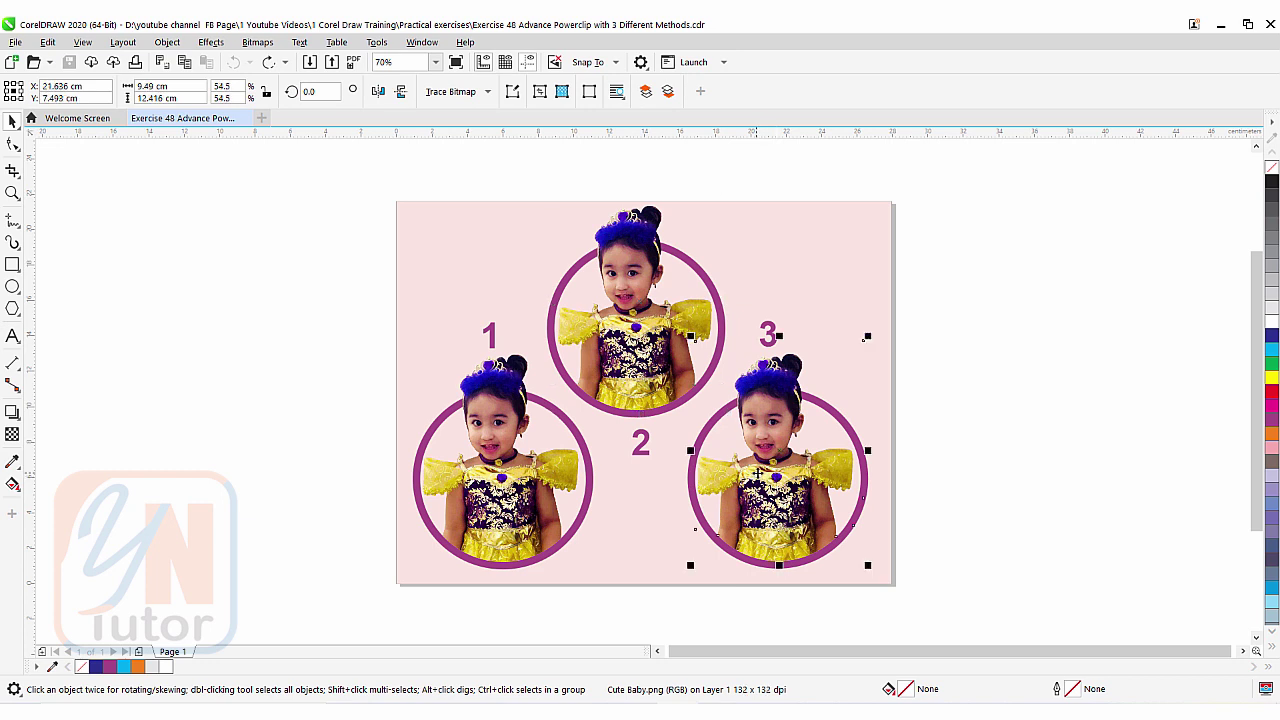
pyautogui.moveTo(787, 470); pyautogui.dragTo(1010, 452)
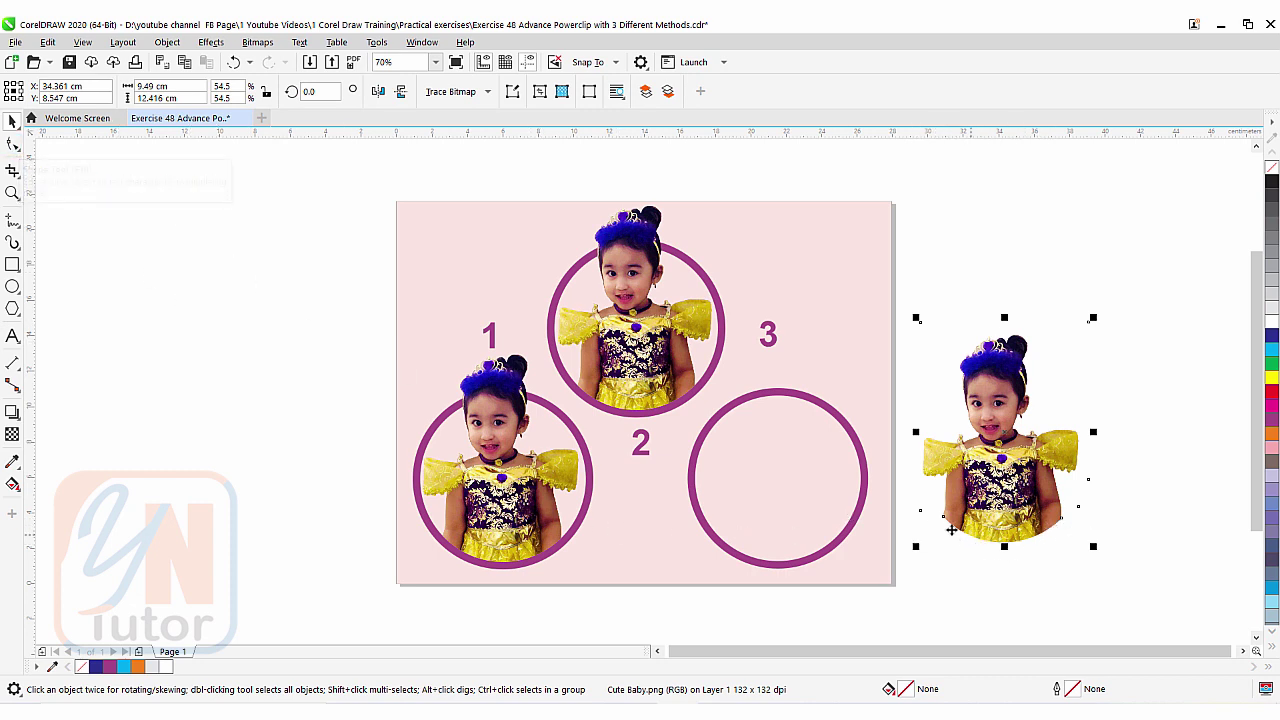
pyautogui.hotkey('ctrl', 'z')
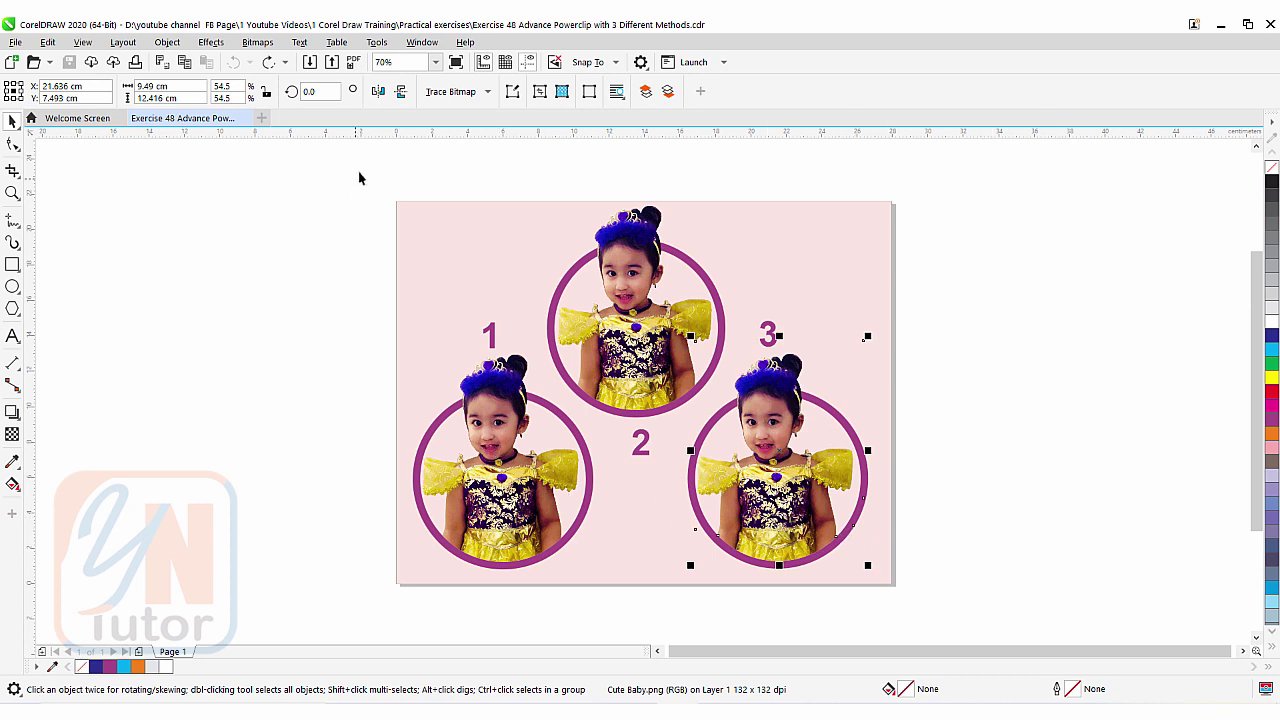
# Step: Move all three finished examples with their numbers off the page, leaving the pink background in place
pyautogui.moveTo(359, 172); pyautogui.dragTo(932, 580)
pyautogui.moveTo(506, 437); pyautogui.dragTo(1004, 437)
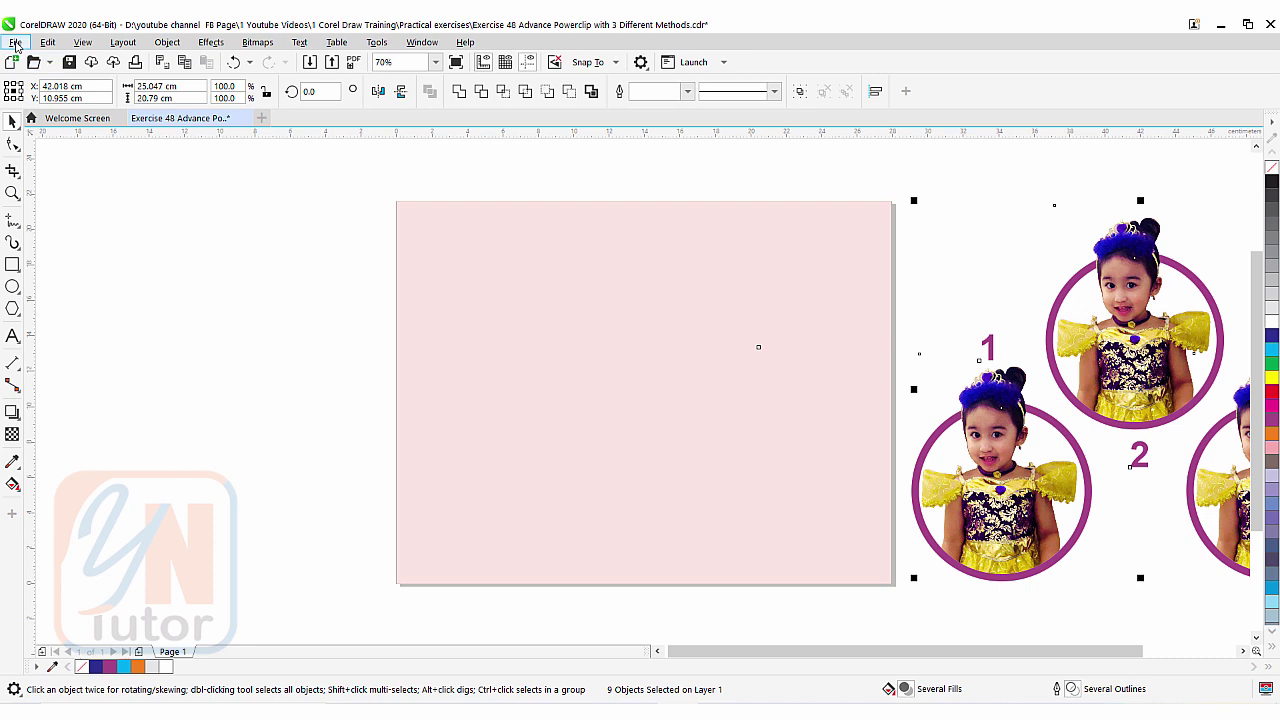
# Step: Import Cute Baby.png and place it on the pink page about 8.3 cm wide and 11.2 cm high
pyautogui.click(16, 44)
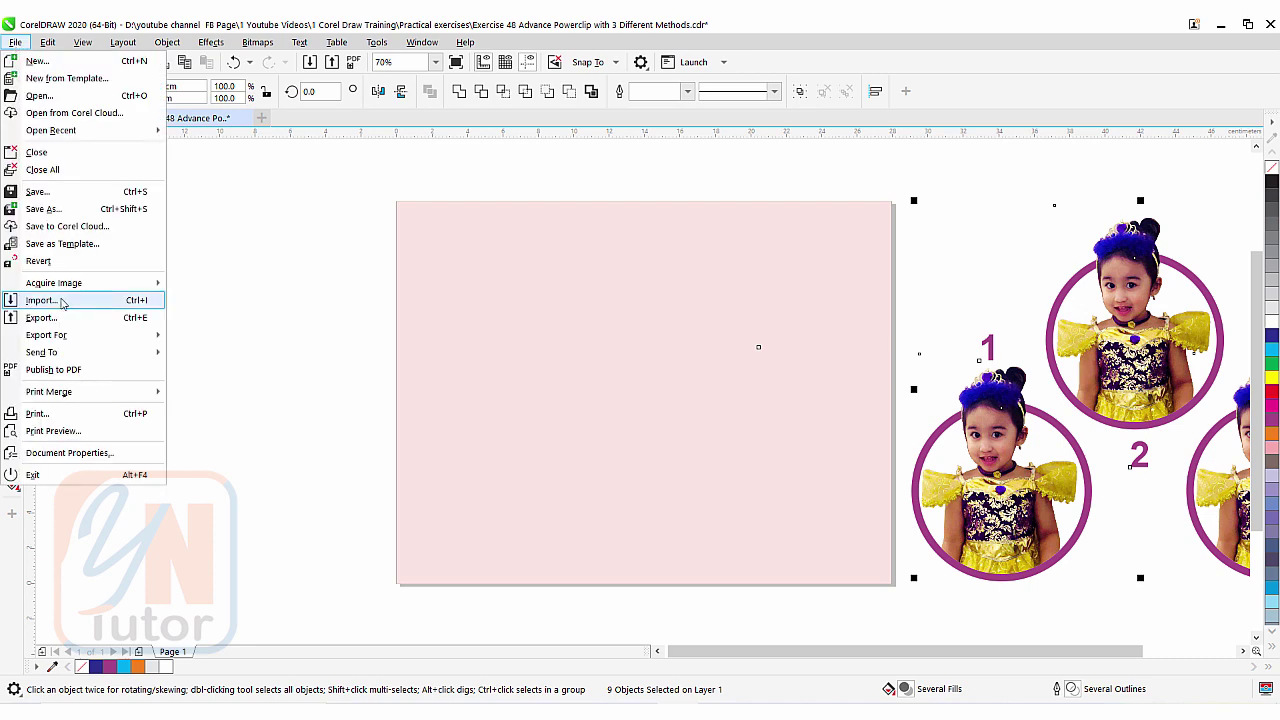
pyautogui.click(62, 302)
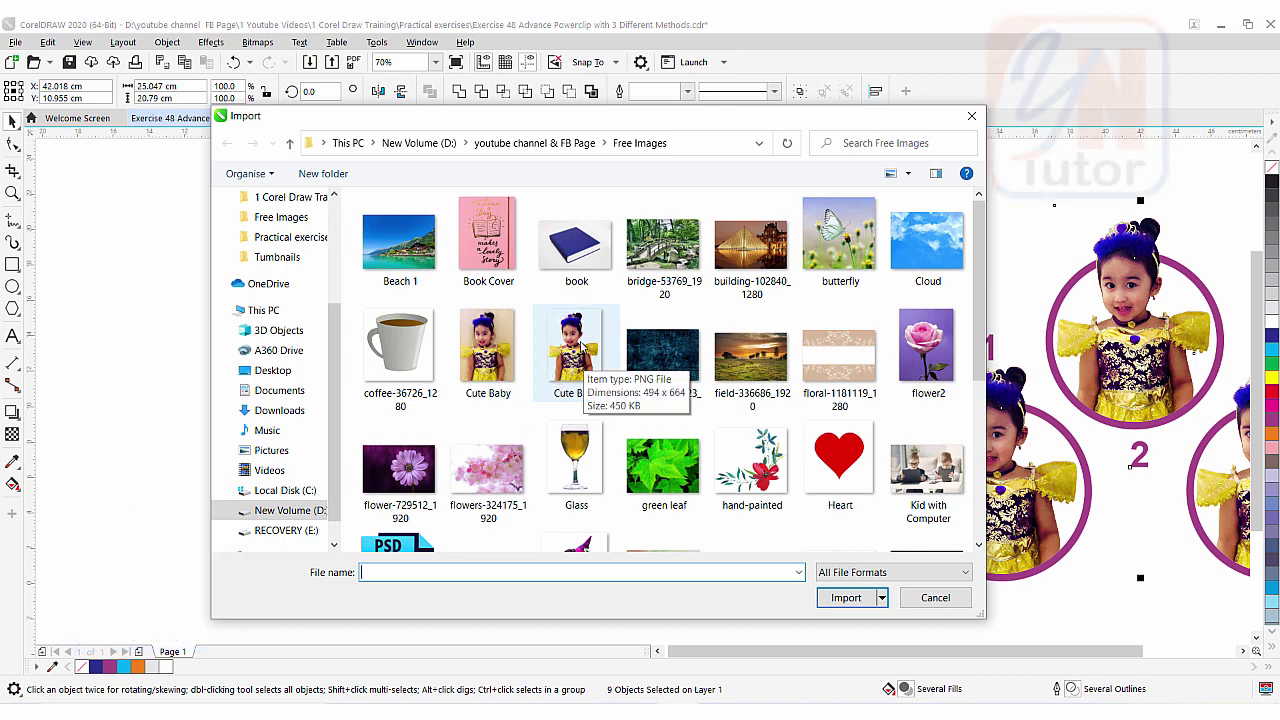
pyautogui.click(582, 396)
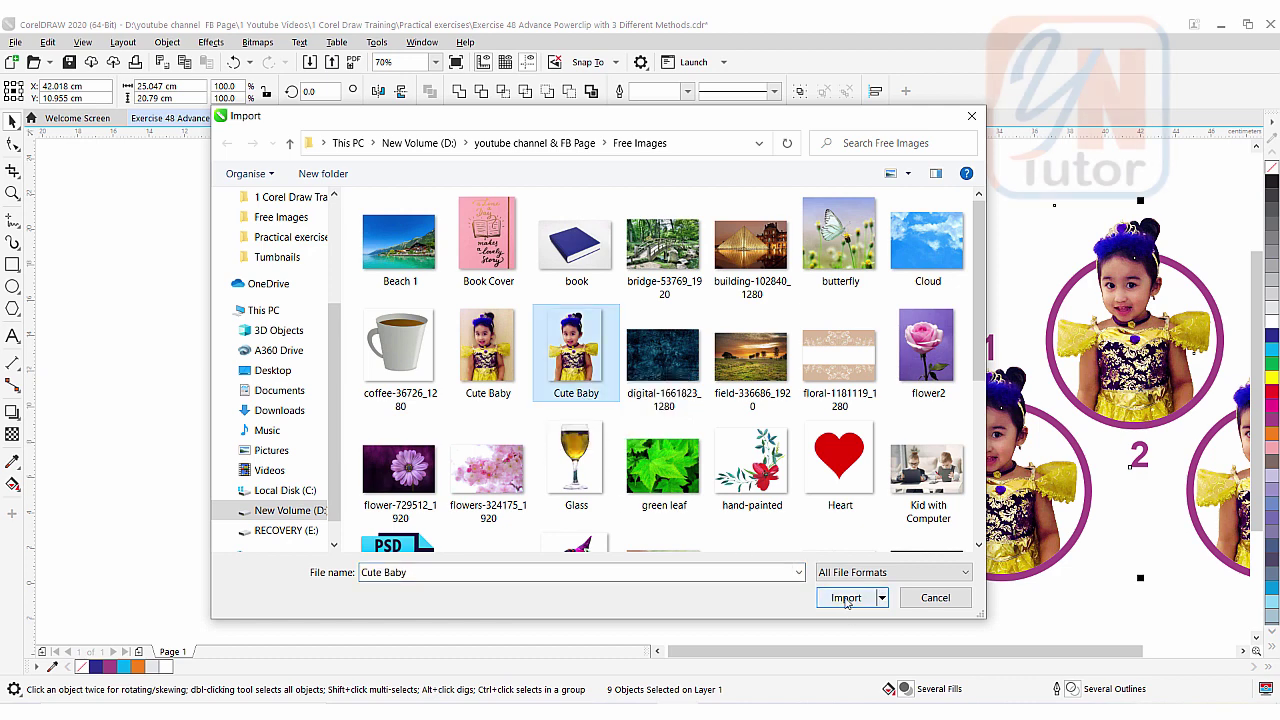
pyautogui.click(846, 597)
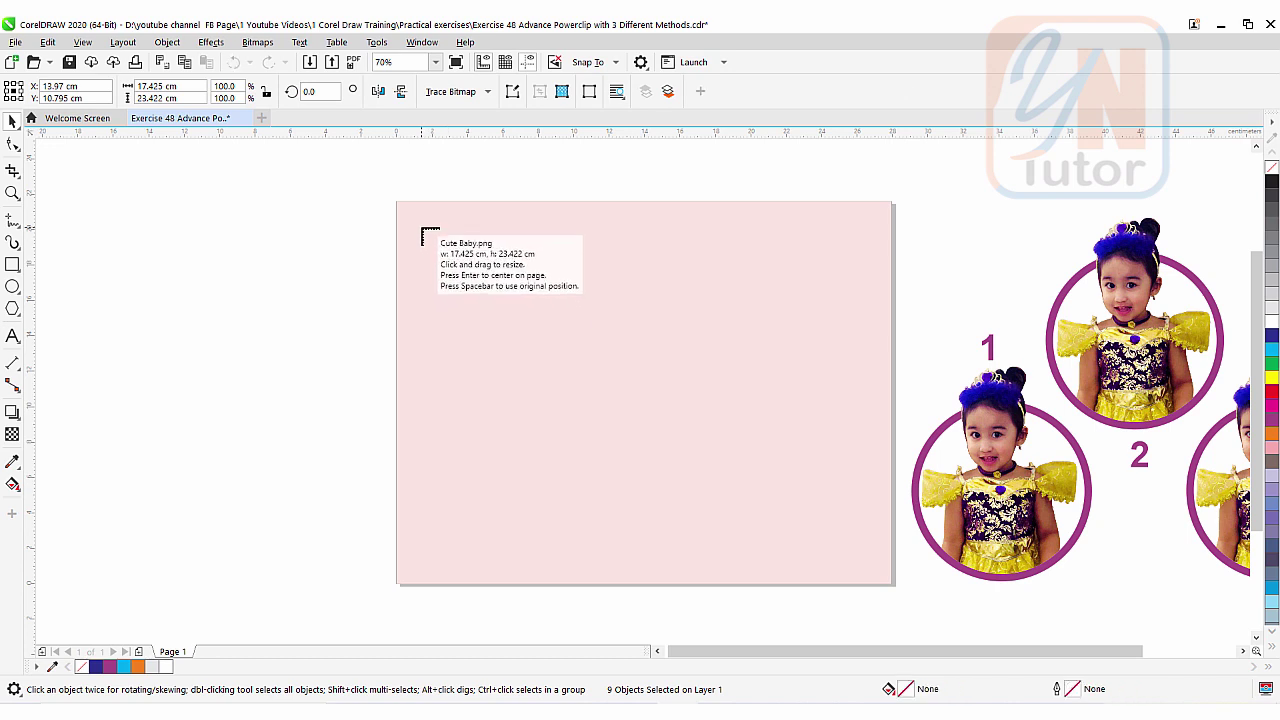
pyautogui.moveTo(421, 227); pyautogui.dragTo(572, 429)
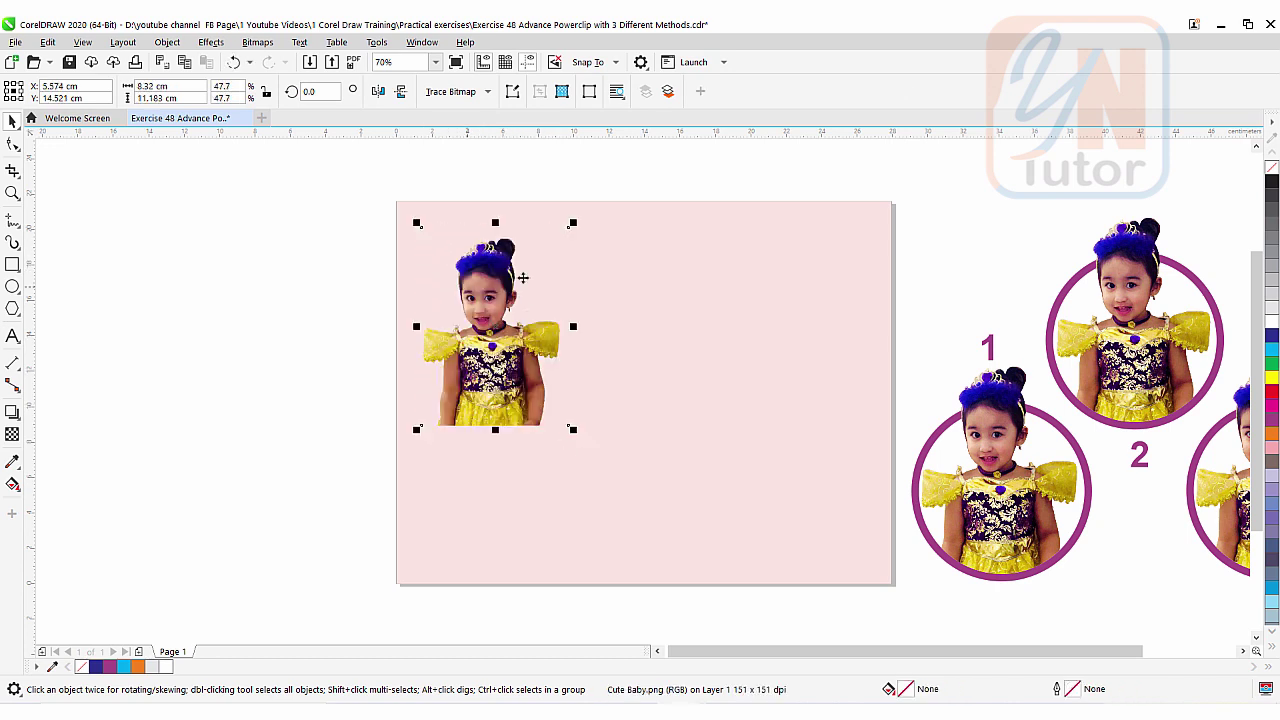
# Step: Examine the Exercise 17 image on background removal beside the page and return to the page
pyautogui.click(745, 281)
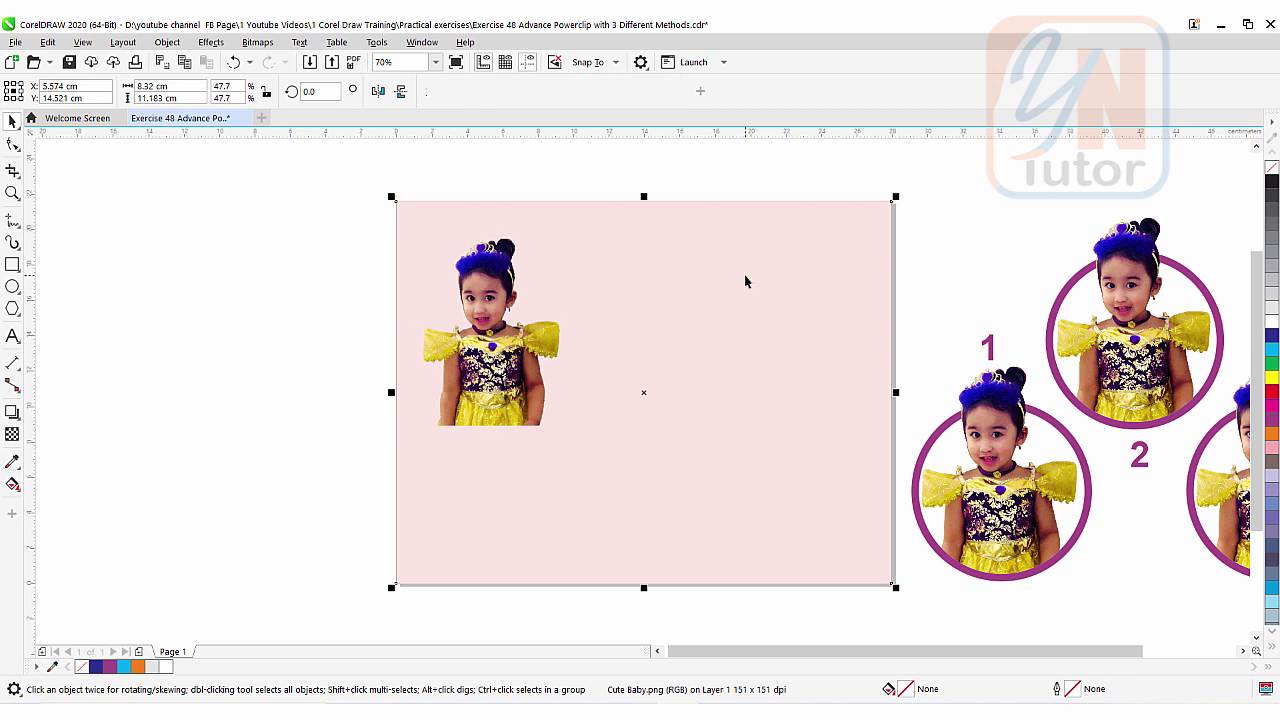
pyautogui.click(421, 367)
pyautogui.hscroll(-1, 421, 367)
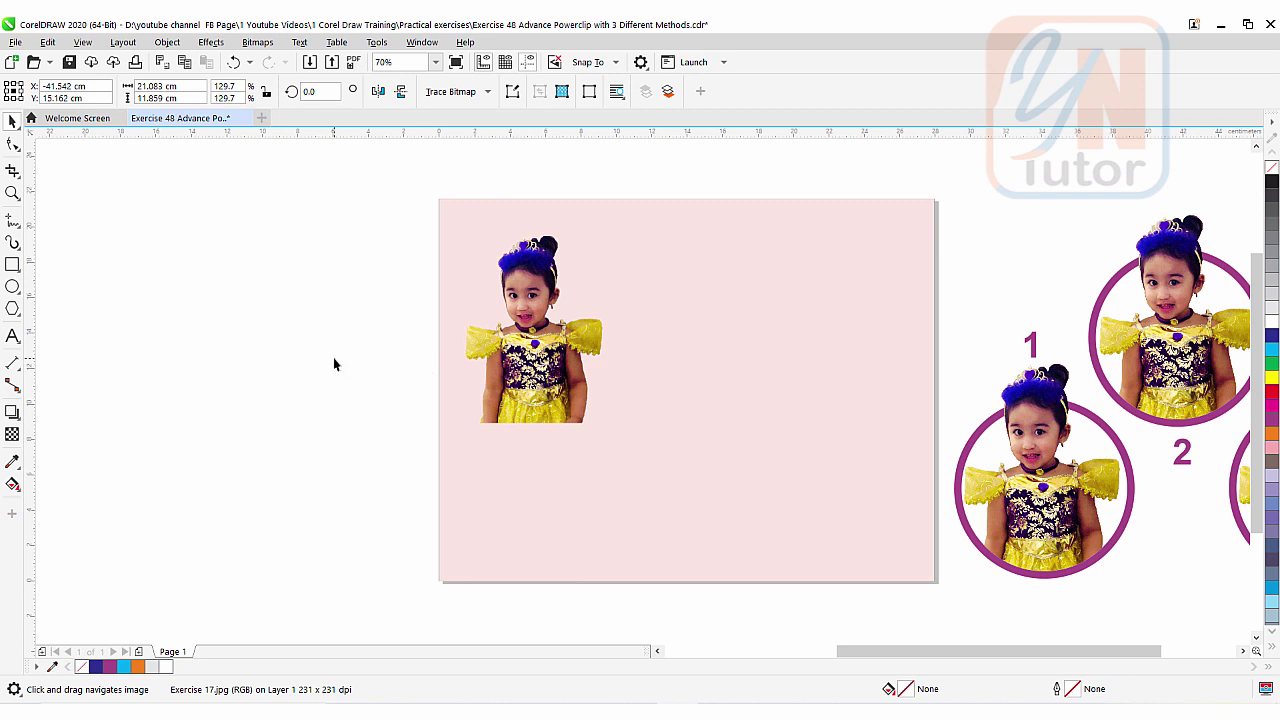
pyautogui.moveTo(333, 357); pyautogui.dragTo(861, 368)
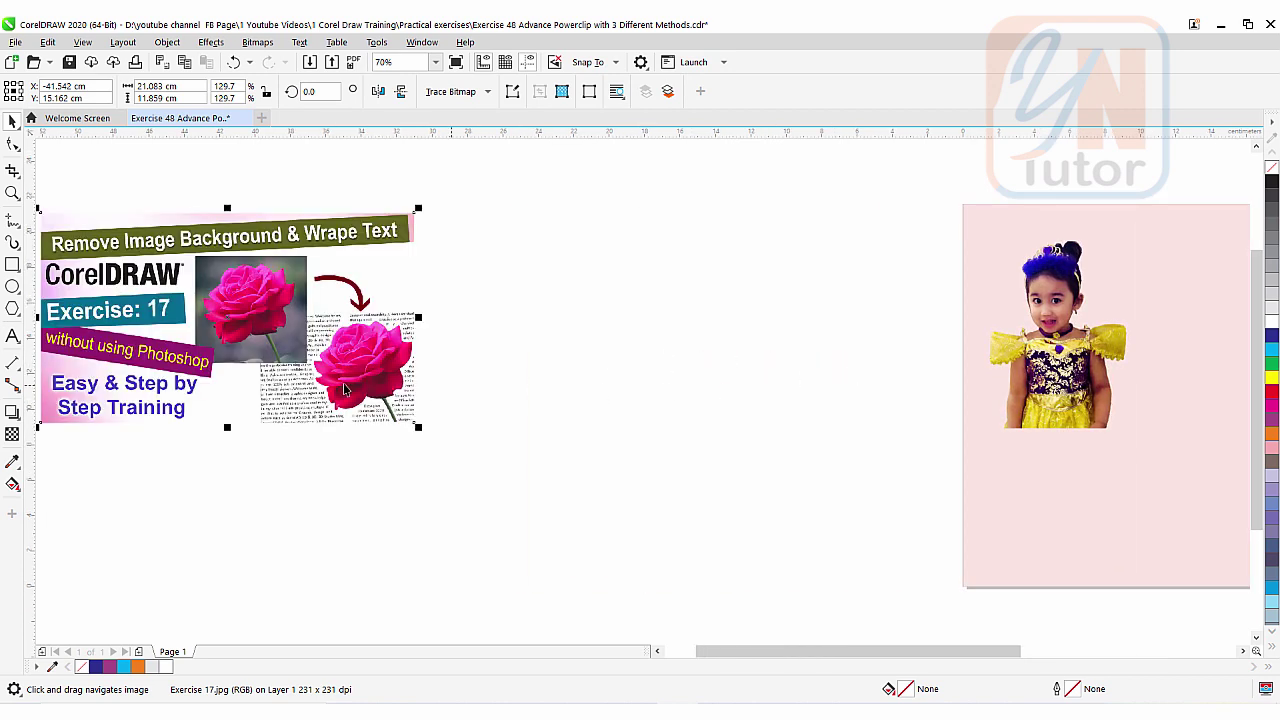
pyautogui.moveTo(294, 380); pyautogui.dragTo(304, 378)
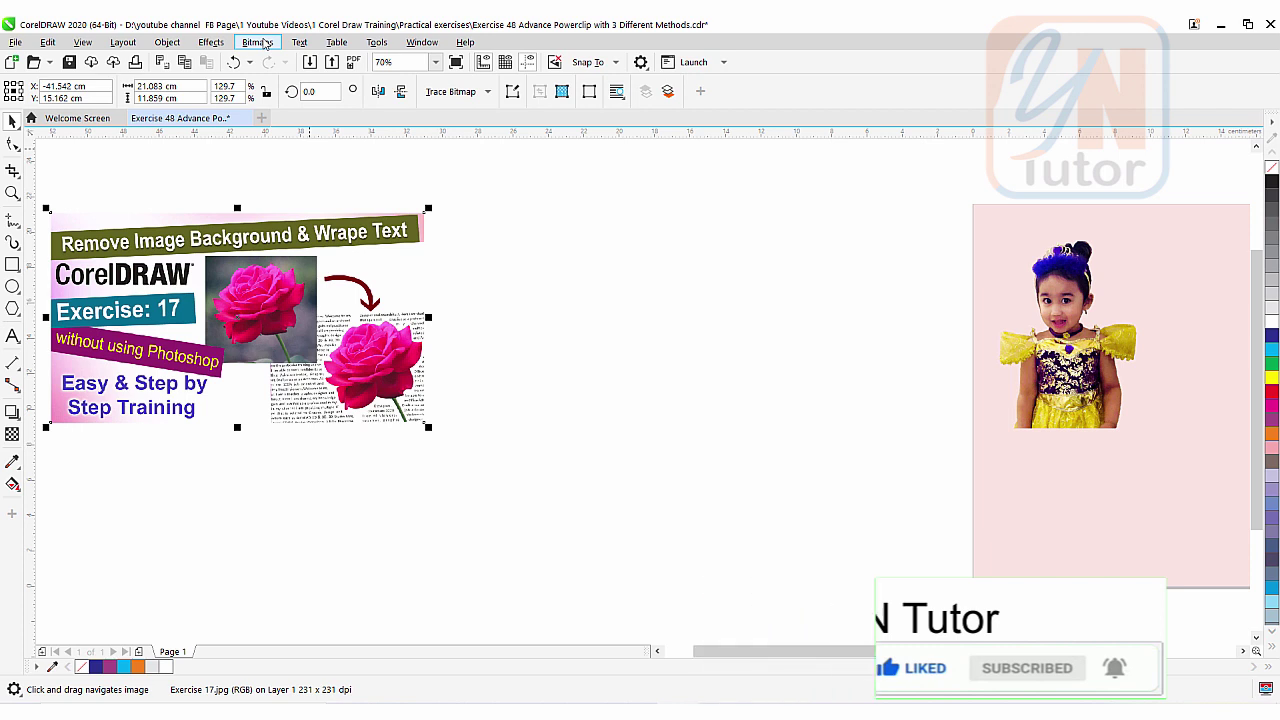
pyautogui.click(259, 43)
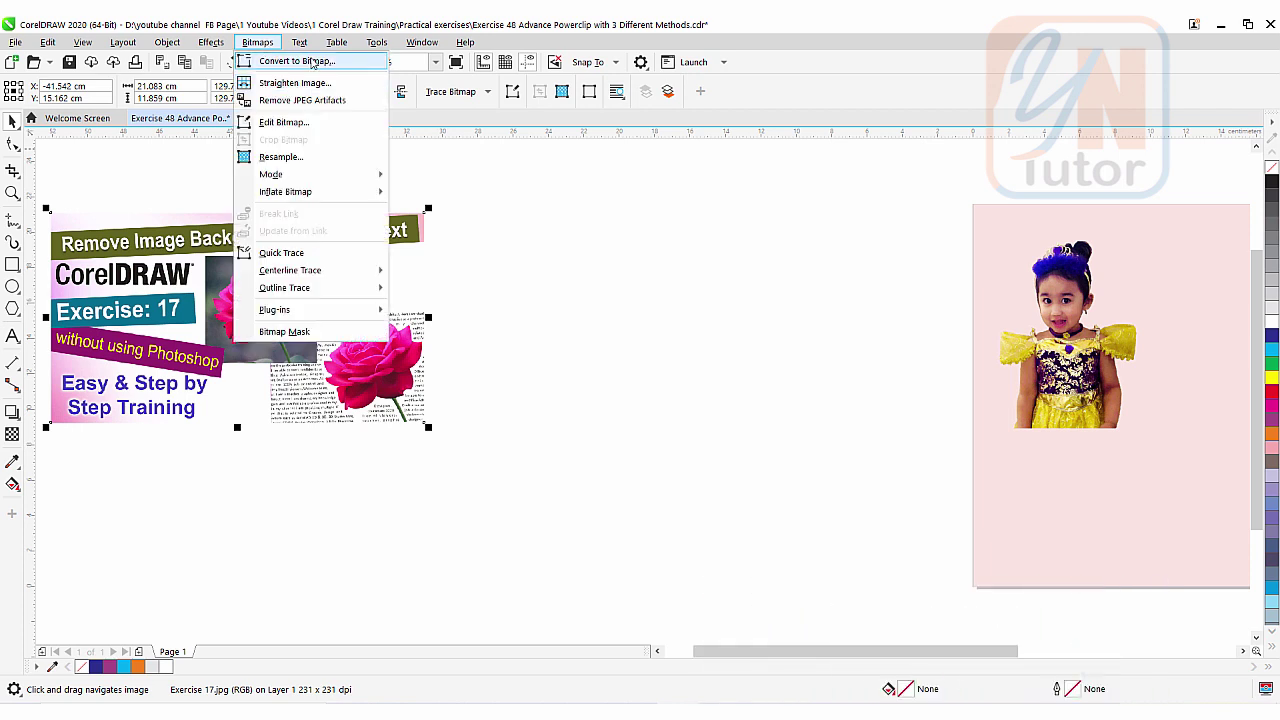
pyautogui.click(766, 449)
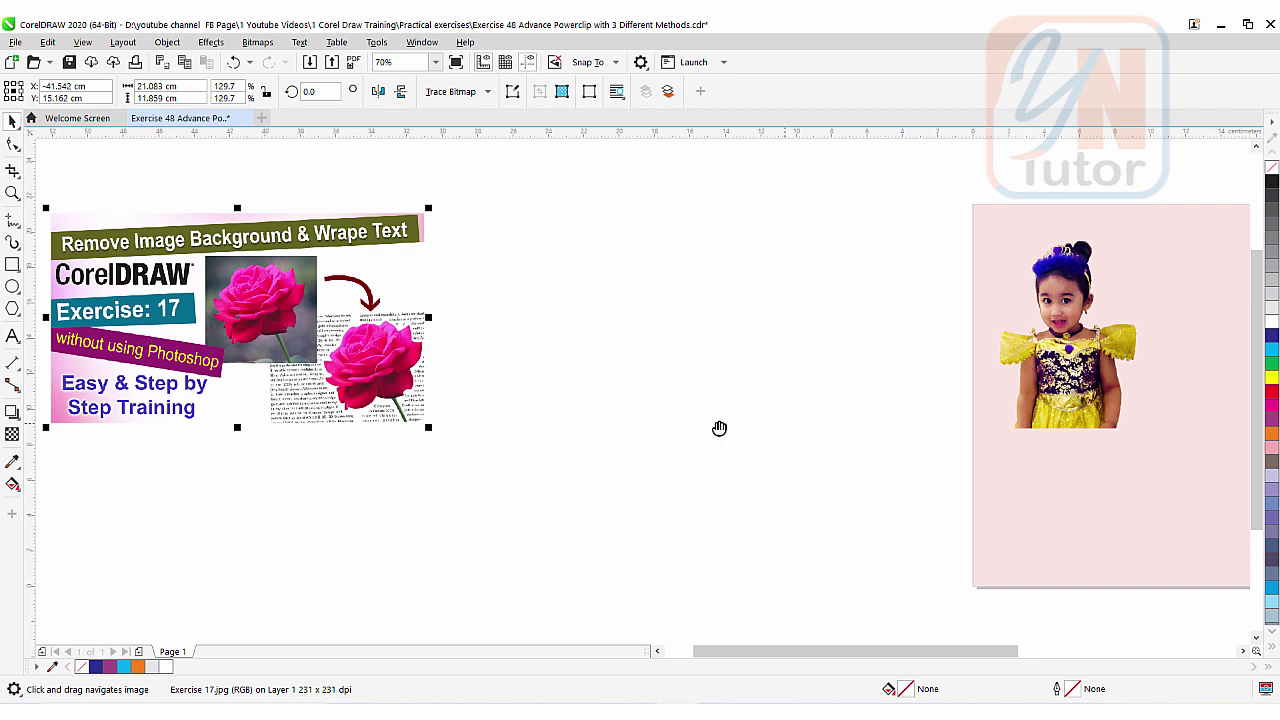
pyautogui.moveTo(720, 428); pyautogui.dragTo(327, 418)
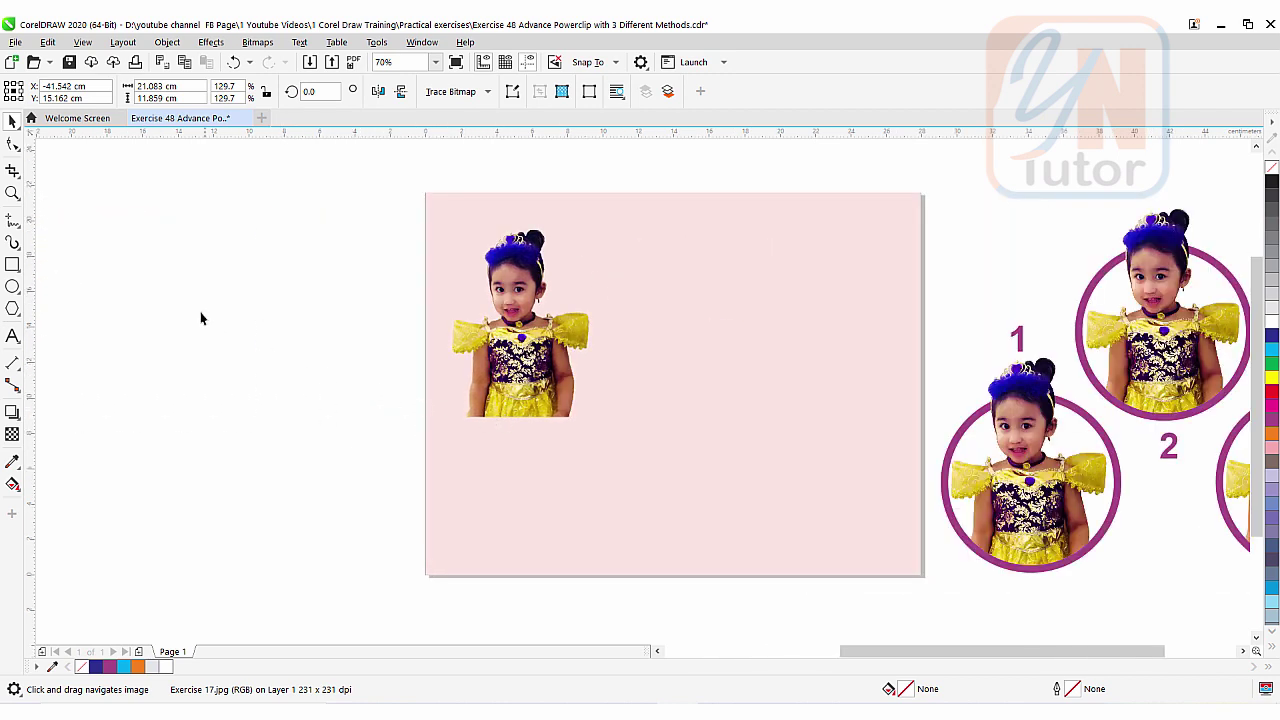
# Step: Draw a circle about 9 cm in diameter beside the girl's picture, with no fill and a black outline
pyautogui.click(13, 287)
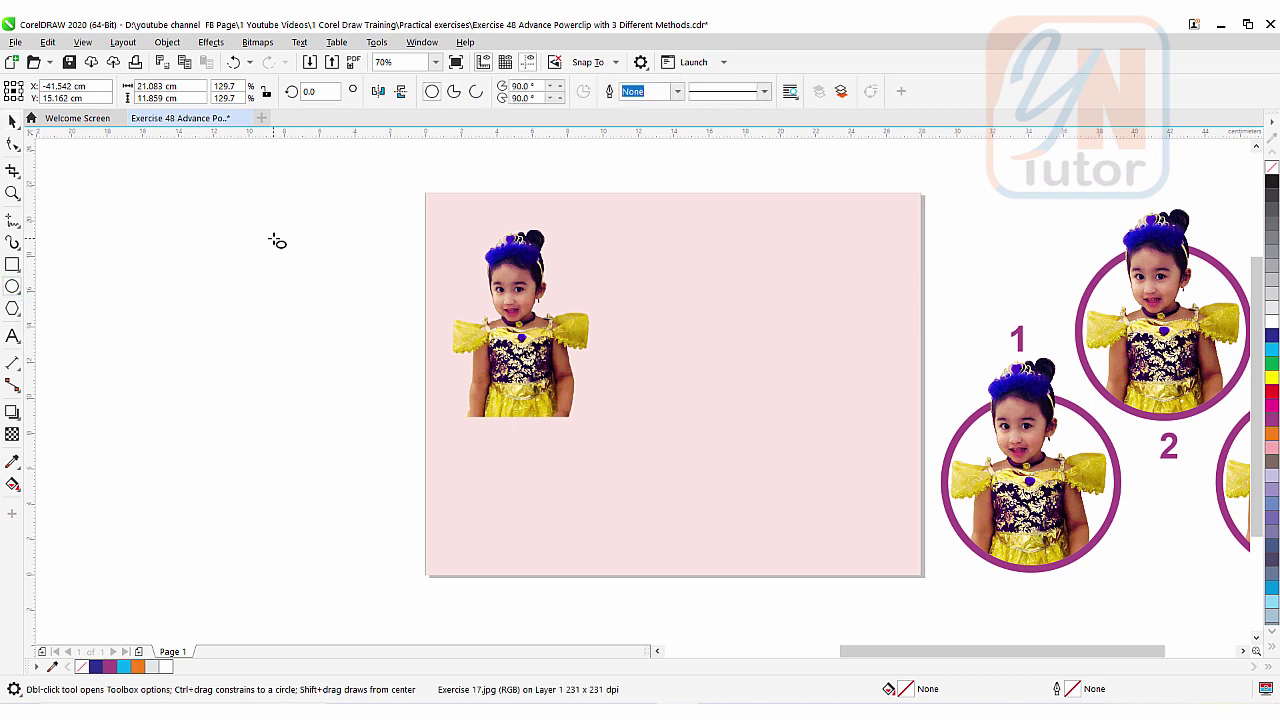
pyautogui.moveTo(276, 240)
pyautogui.mouseDown()
pyautogui.moveTo(366, 311)
pyautogui.moveTo(417, 397)
pyautogui.mouseUp()
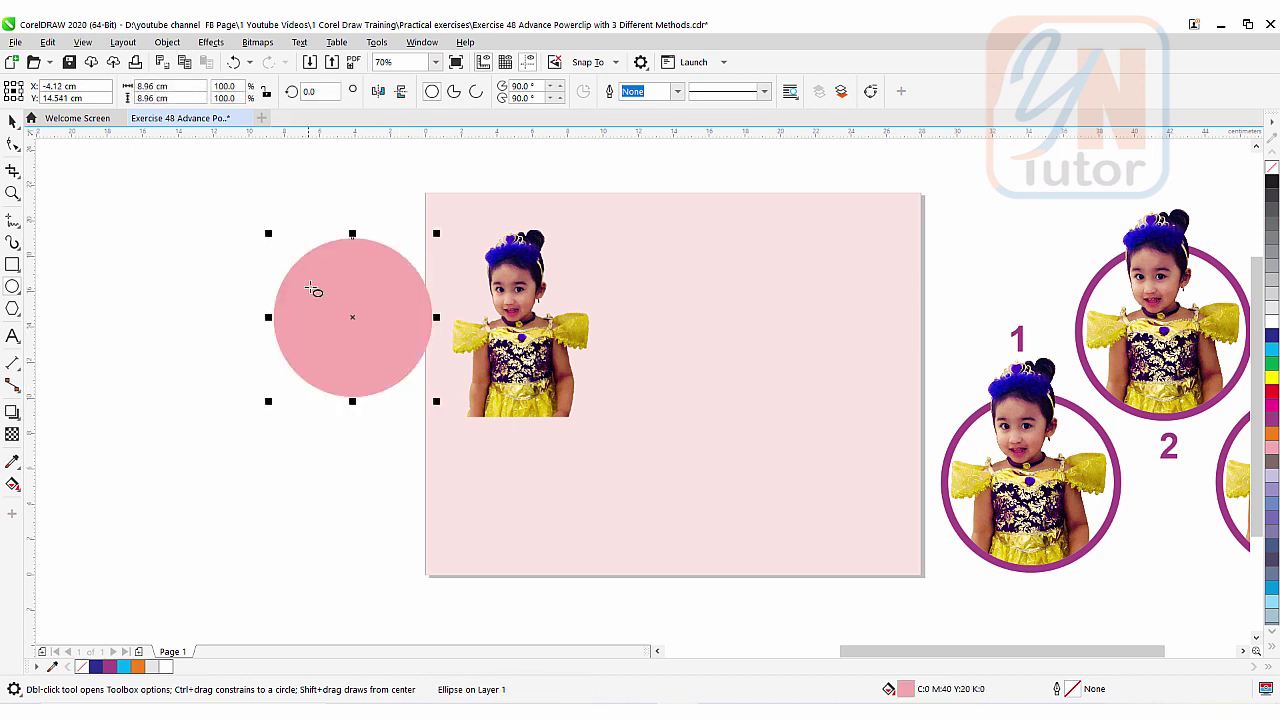
pyautogui.click(1271, 170)
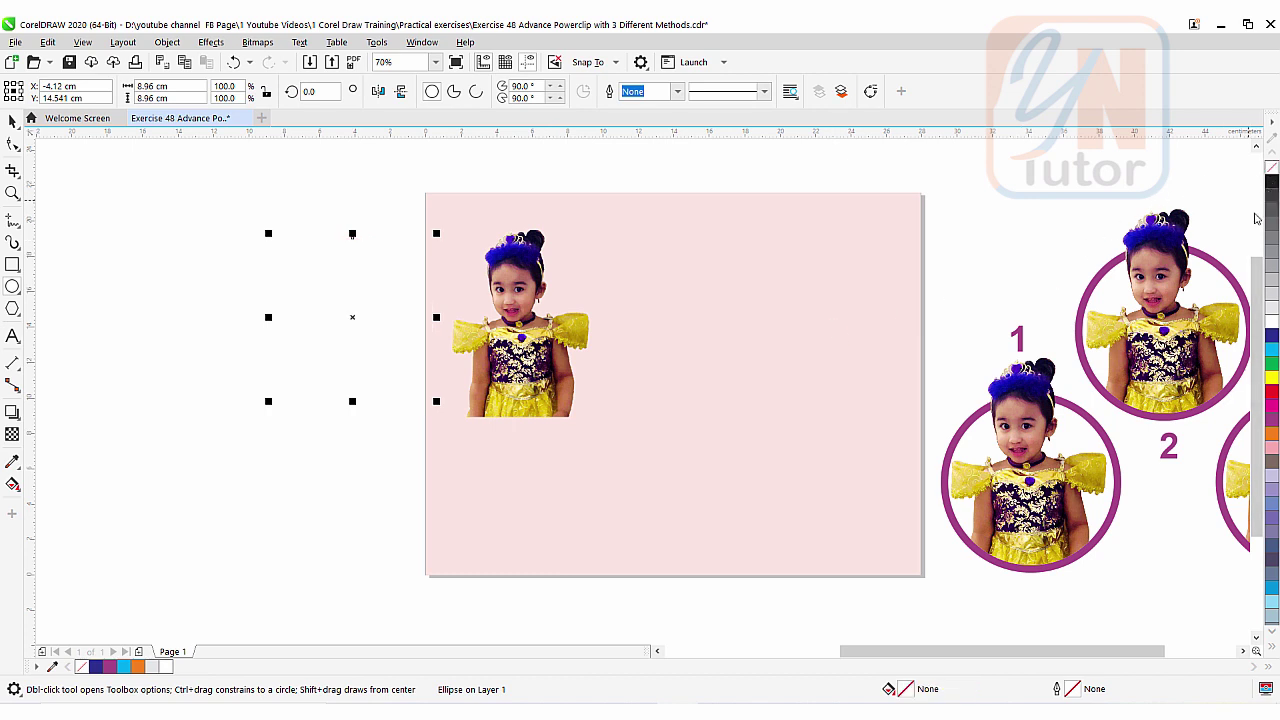
pyautogui.rightClick(1273, 187)
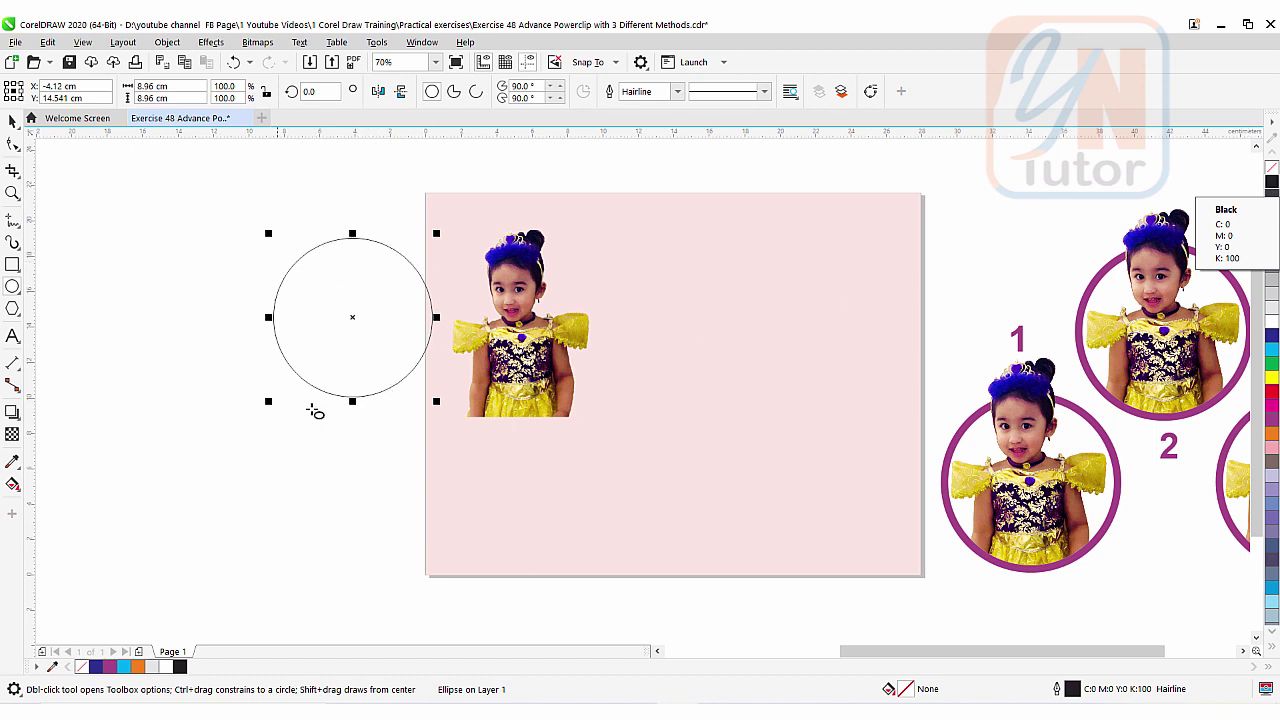
# Step: Set the circle's outline position to outside the object in the Outline Pen settings
pyautogui.press('h')
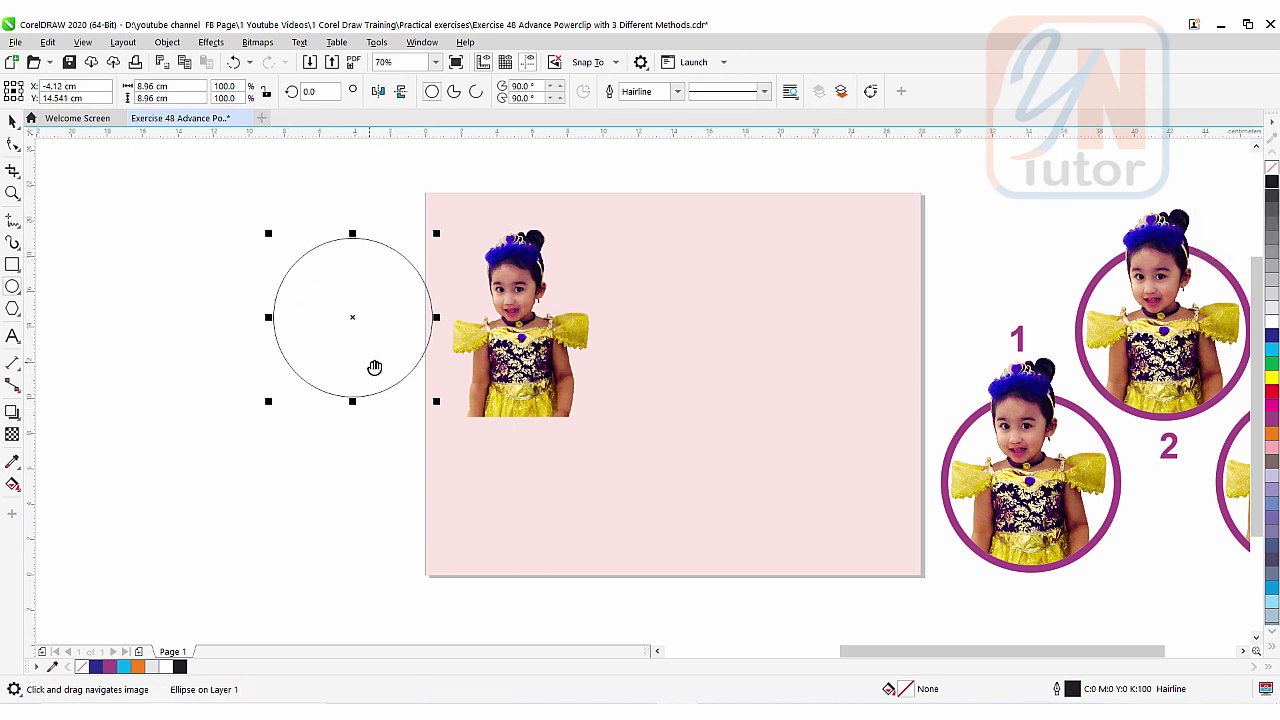
pyautogui.moveTo(374, 366); pyautogui.dragTo(432, 387)
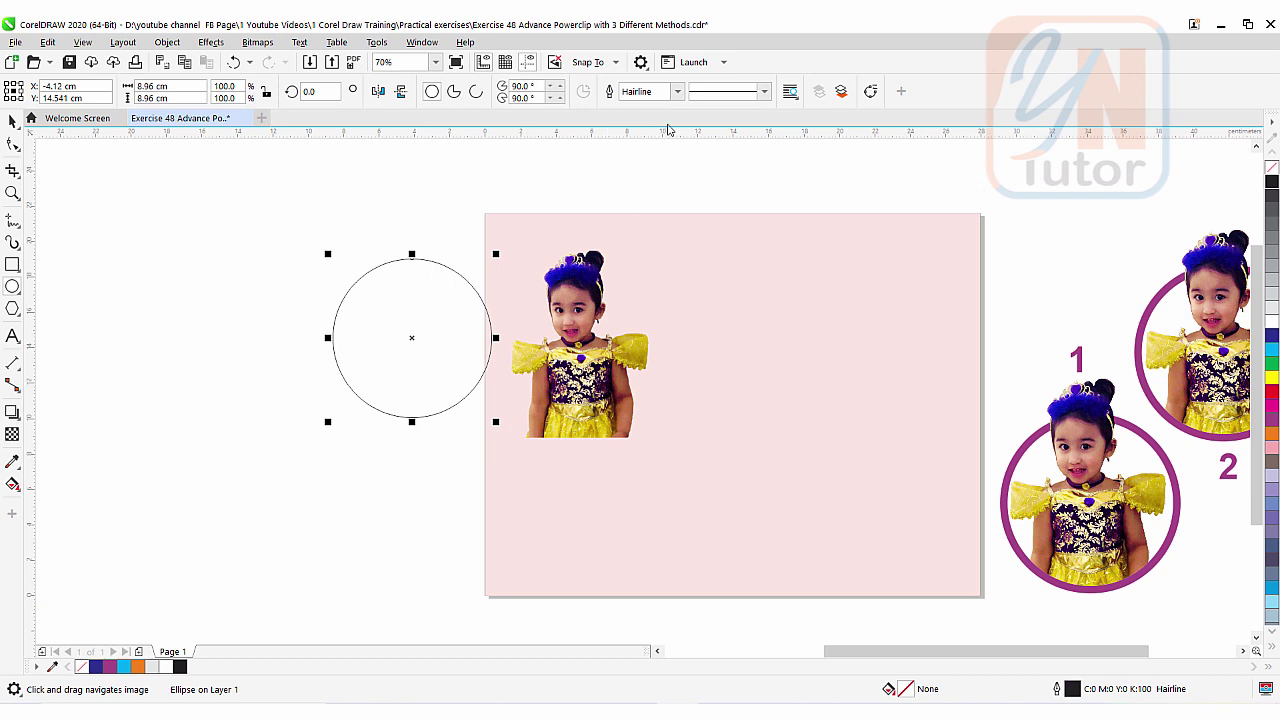
pyautogui.click(678, 92)
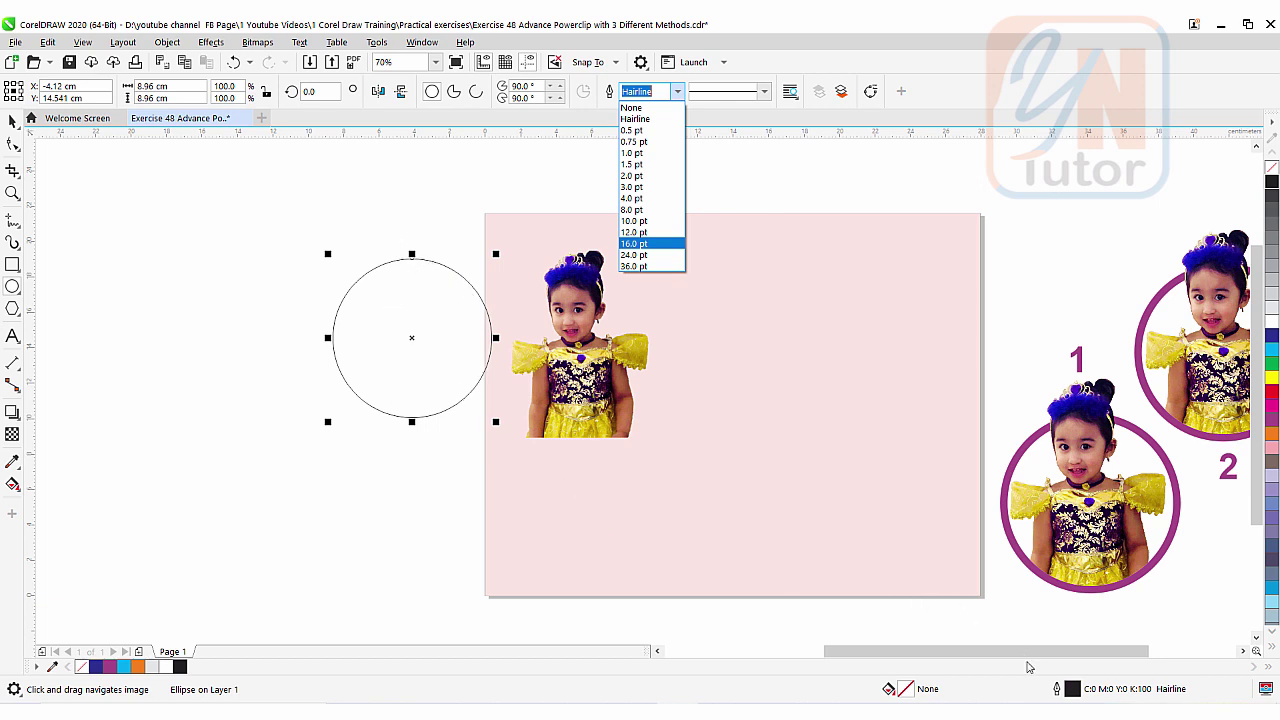
pyautogui.press('Escape')
pyautogui.doubleClick(1057, 690)
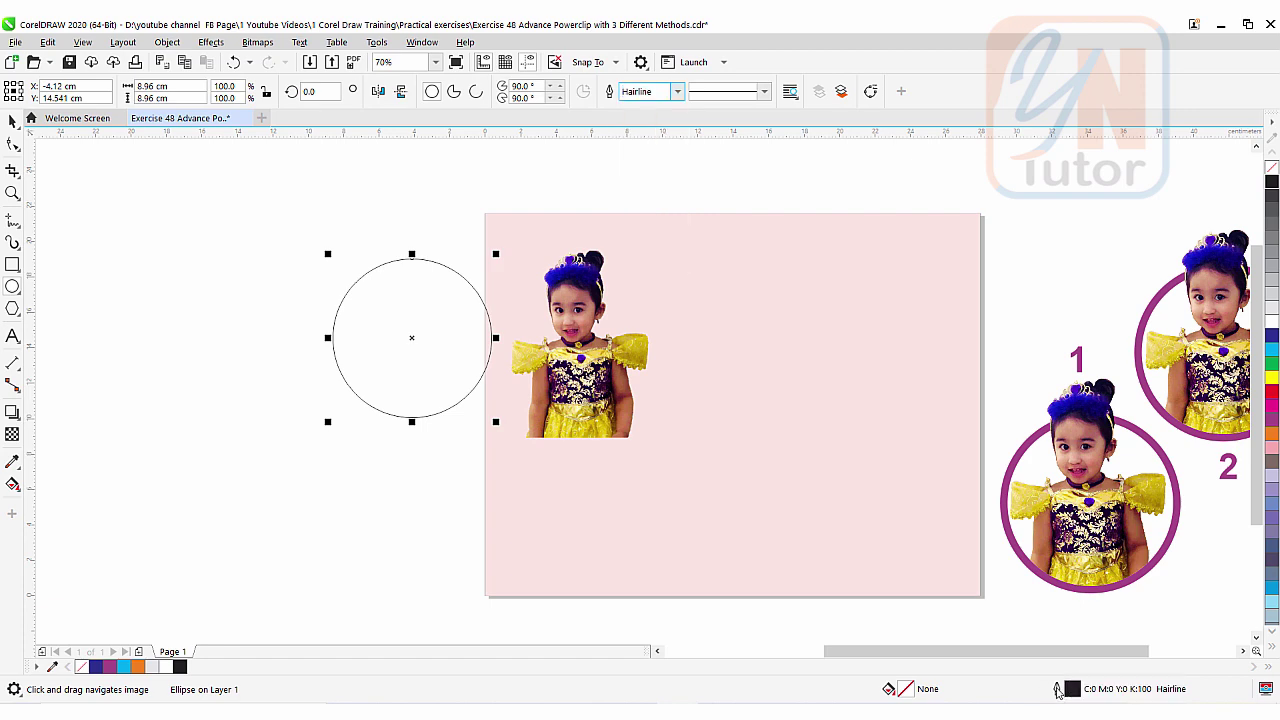
pyautogui.moveTo(683, 246); pyautogui.dragTo(827, 195)
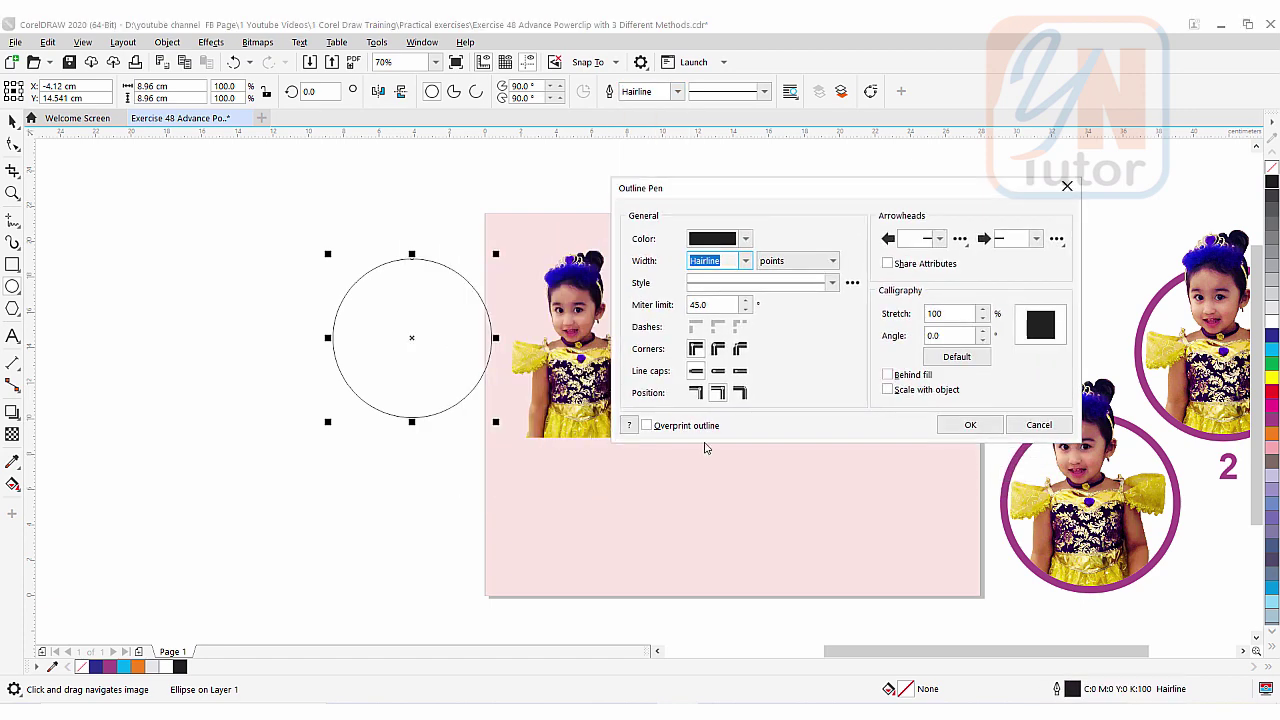
pyautogui.click(703, 393)
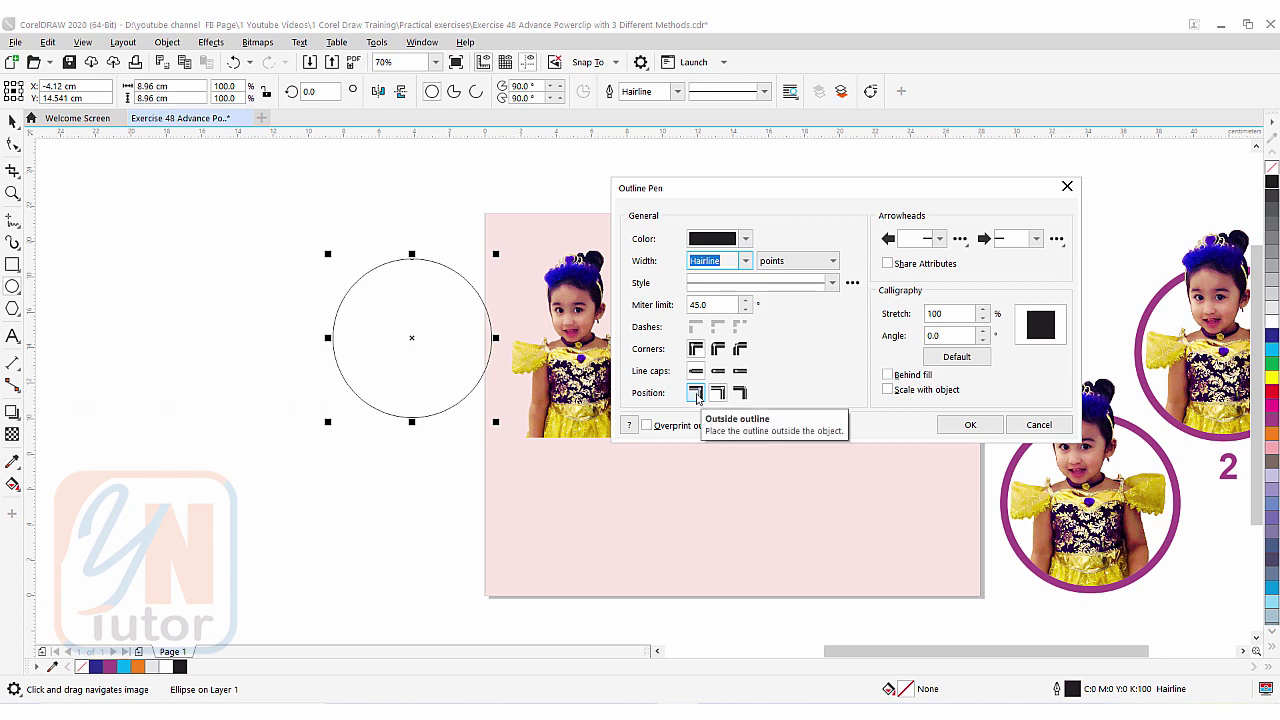
pyautogui.click(697, 394)
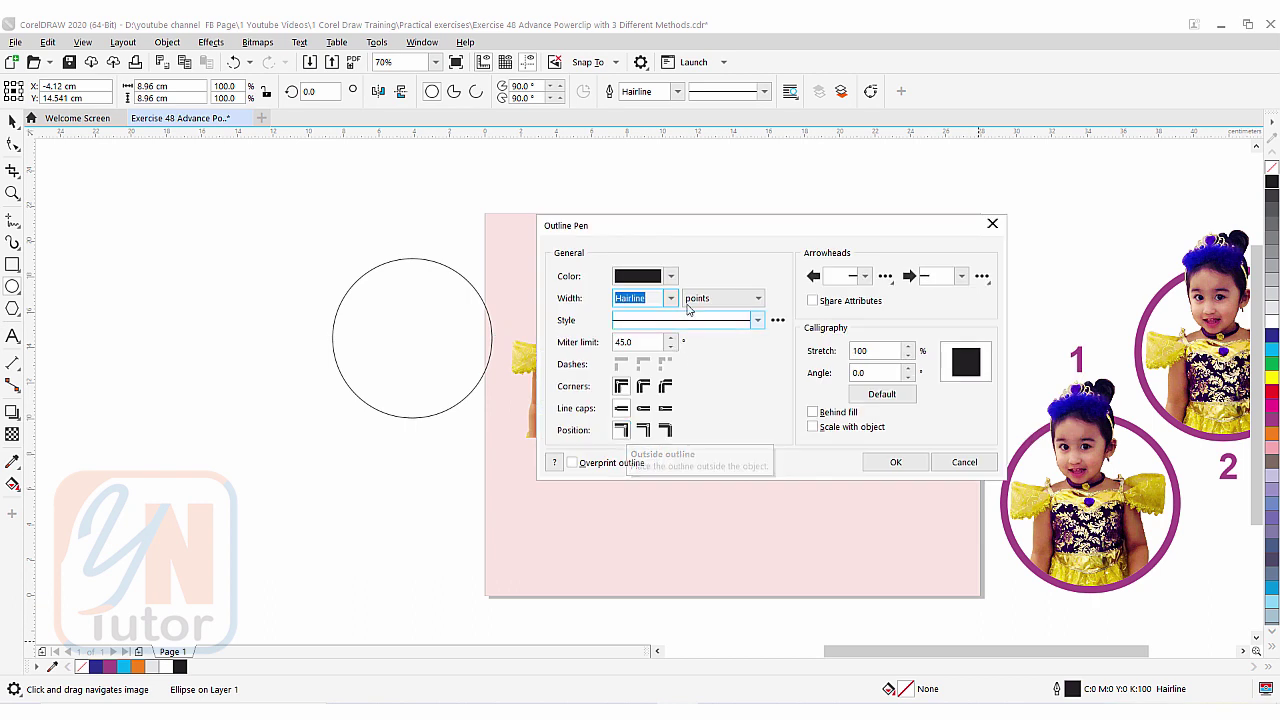
# Step: Give the circle a 12 pt purple outline (C20 M80 Y0 K20) and apply the outline settings
pyautogui.click(671, 298)
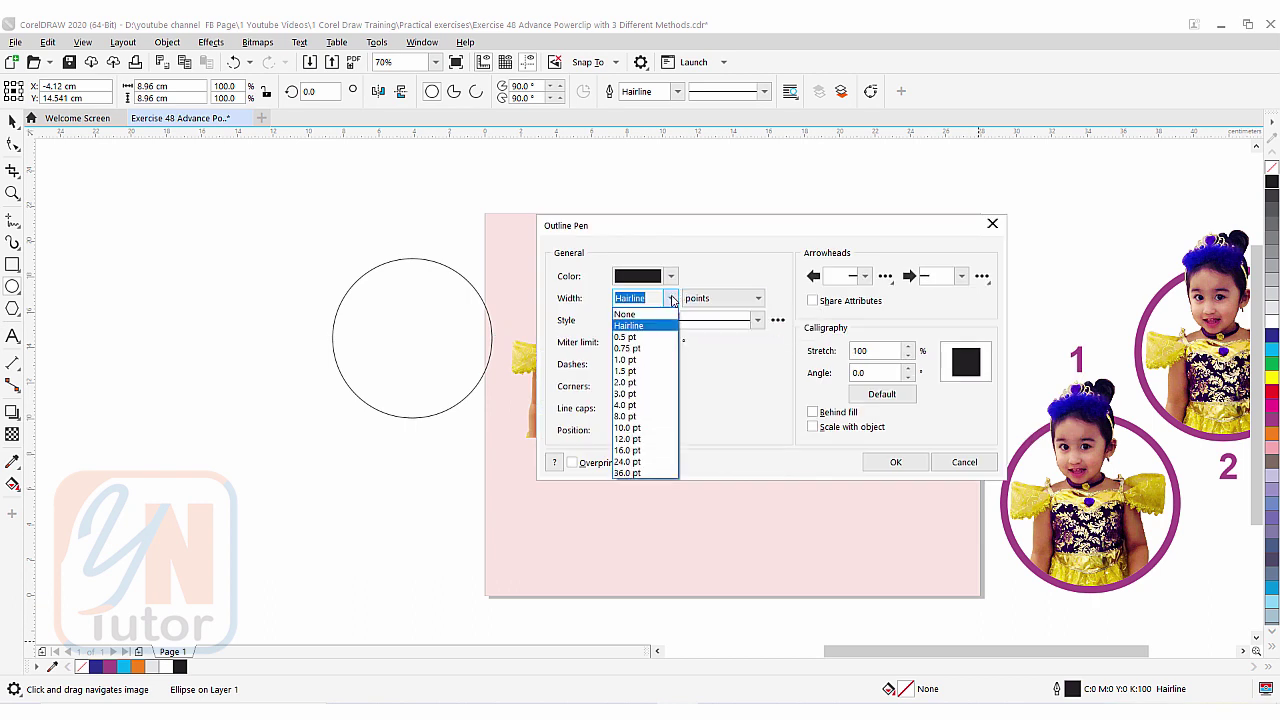
pyautogui.click(645, 439)
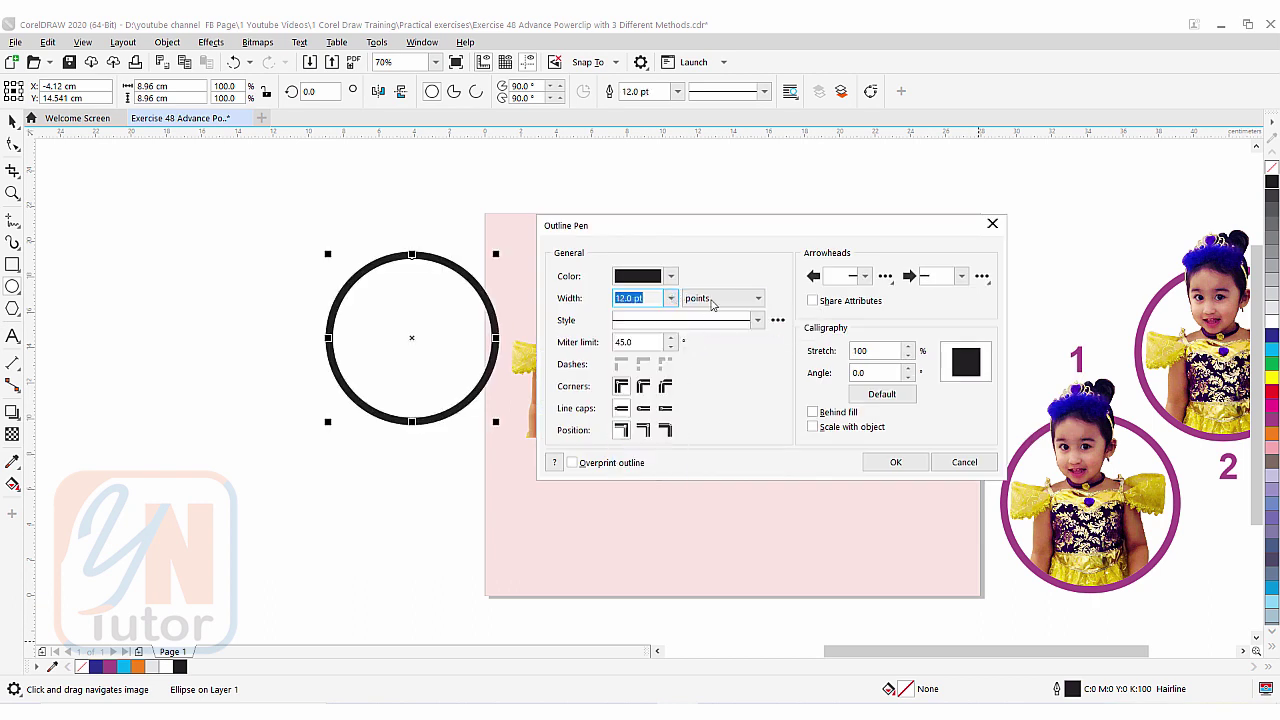
pyautogui.click(673, 278)
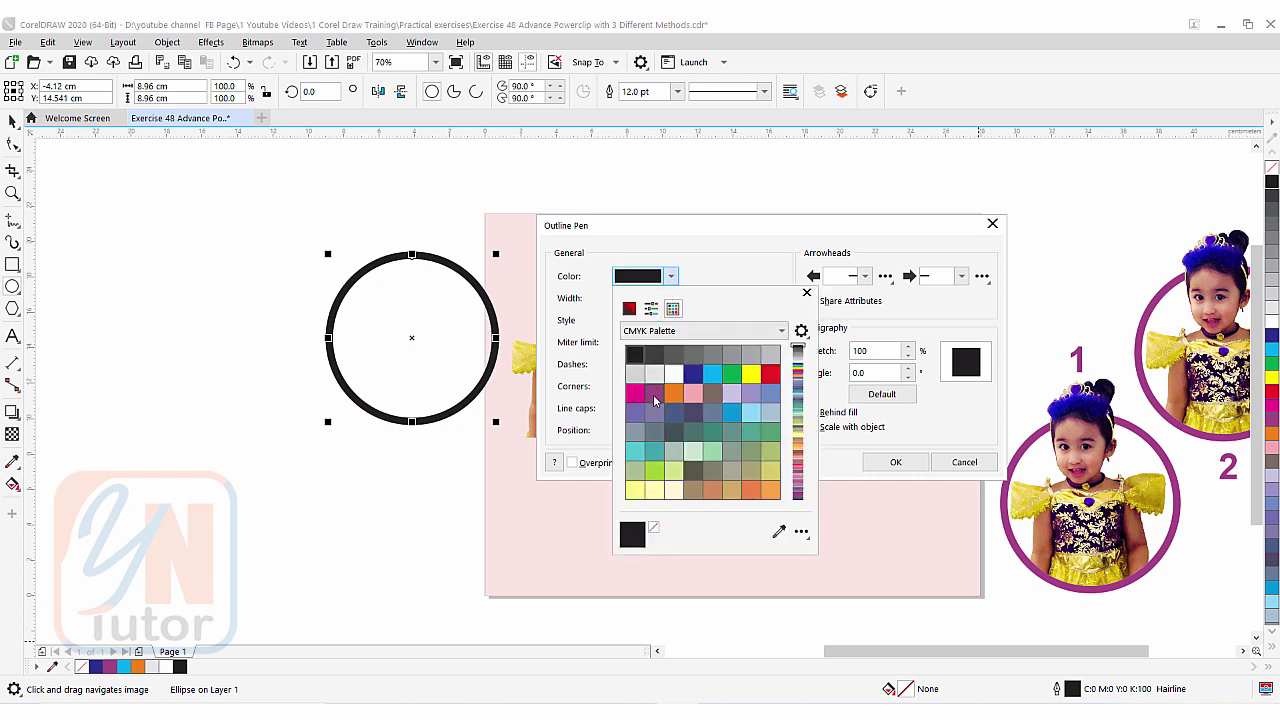
pyautogui.click(655, 400)
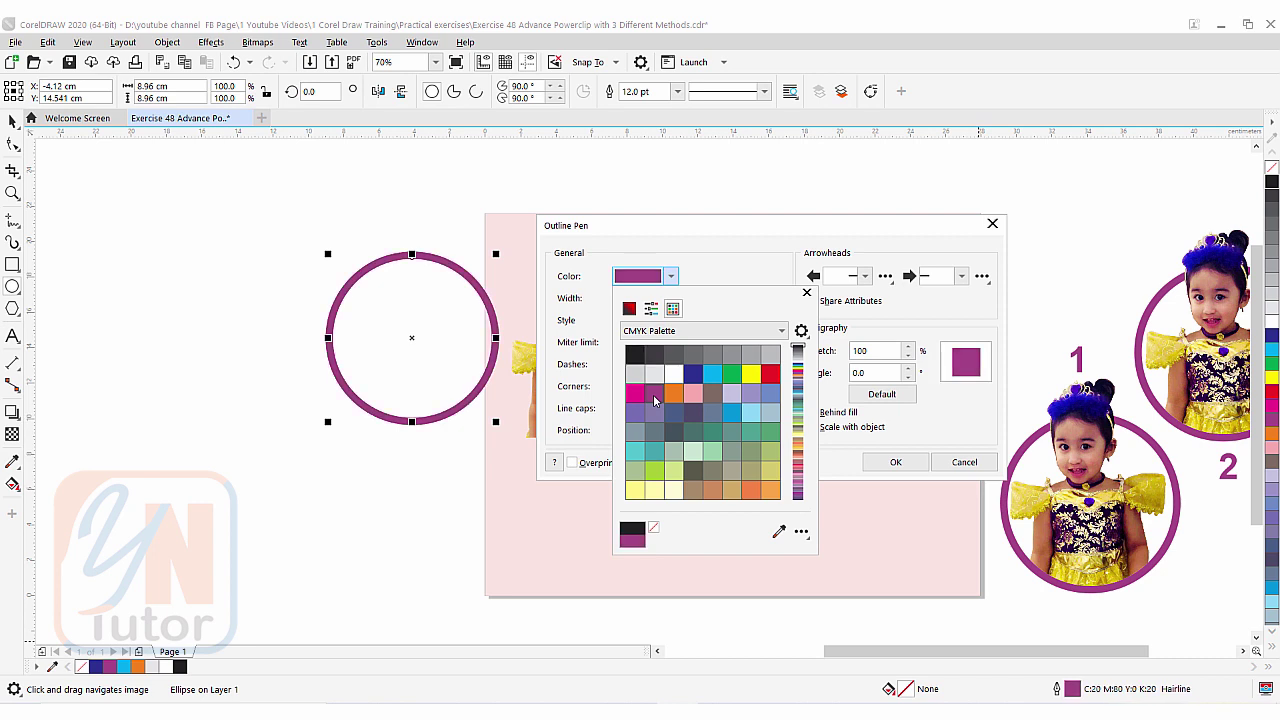
pyautogui.click(894, 464)
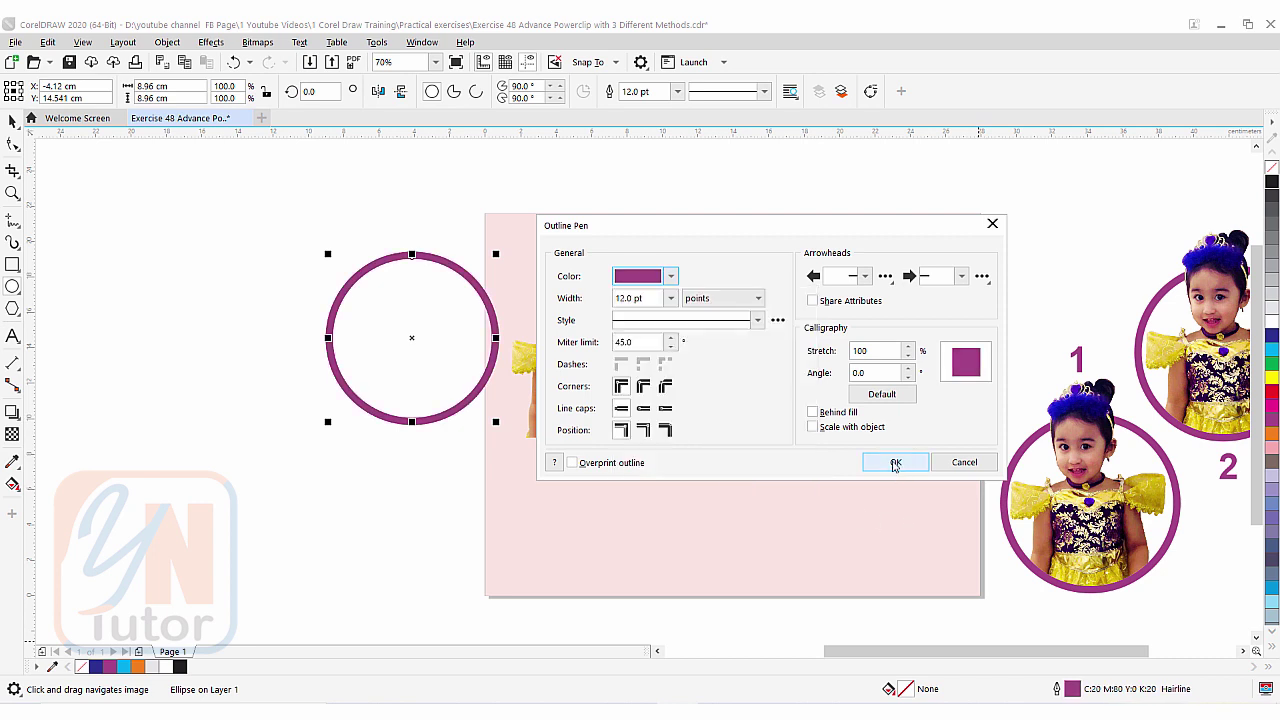
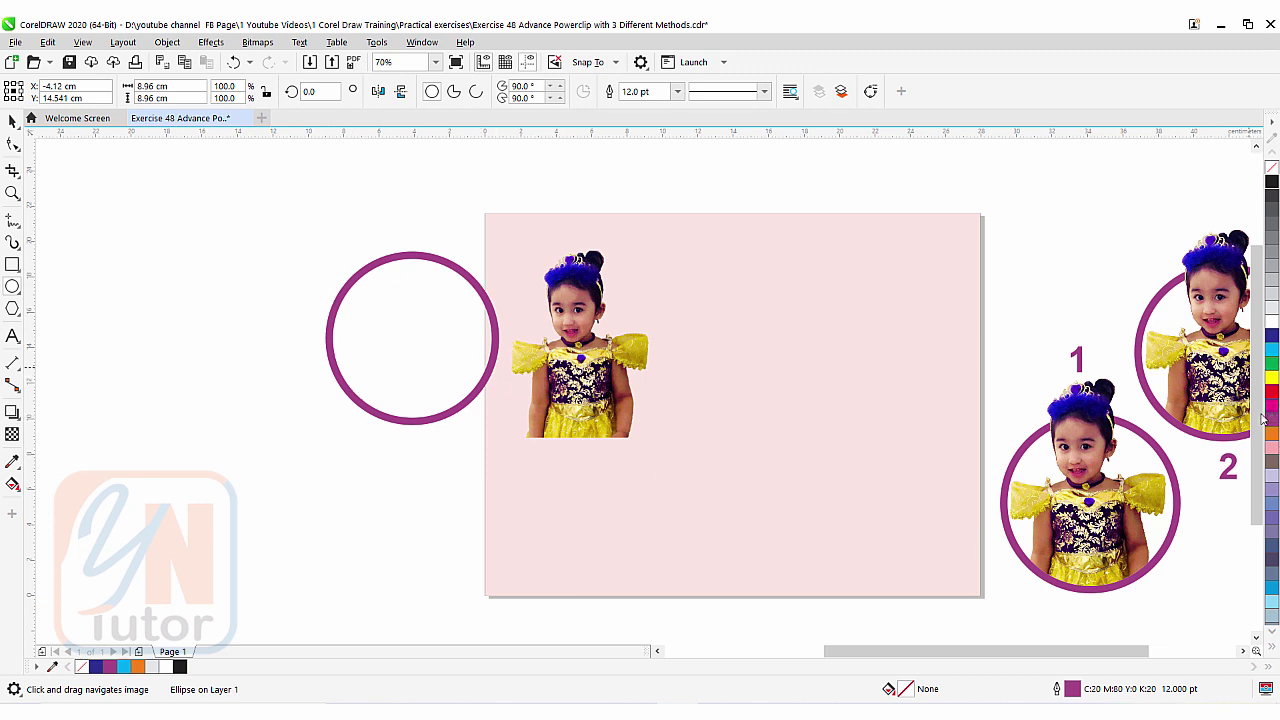
# Step: Move the circle over the girl's picture, scaling the circle to about 9.3 cm and the picture to about 9.6 by 12.8 cm
pyautogui.click(10, 122)
pyautogui.moveTo(411, 340); pyautogui.dragTo(571, 359)
pyautogui.click(587, 252)
pyautogui.moveTo(487, 219)
pyautogui.mouseDown()
pyautogui.moveTo(471, 209)
pyautogui.moveTo(484, 210)
pyautogui.mouseUp()
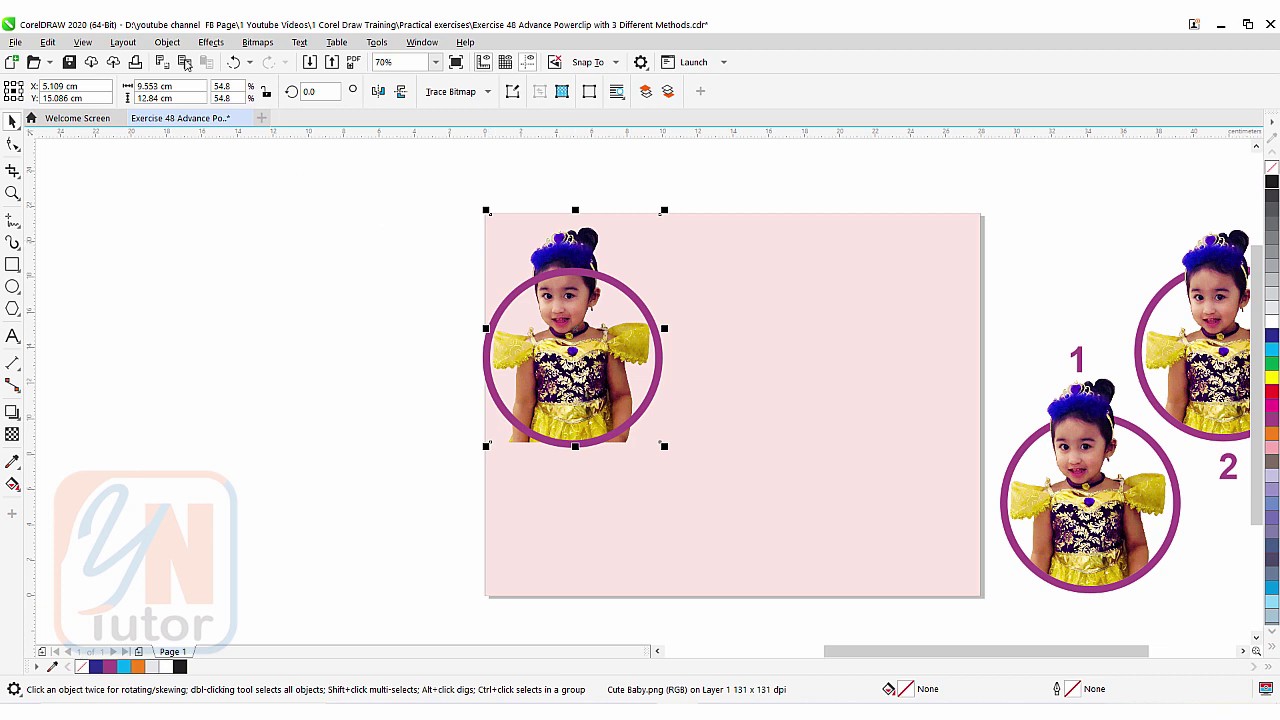
# Step: Bring the girl's picture in front of the purple circle
pyautogui.click(168, 43)
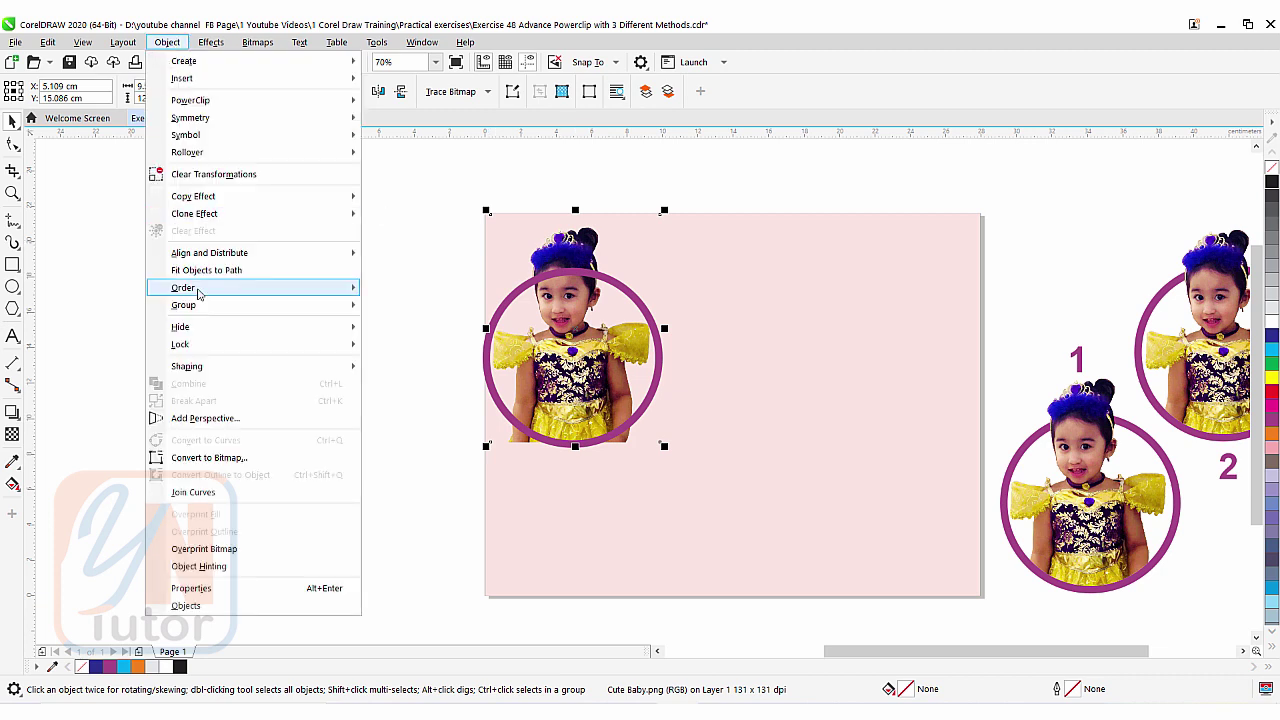
pyautogui.moveTo(199, 294)
pyautogui.click(417, 290)
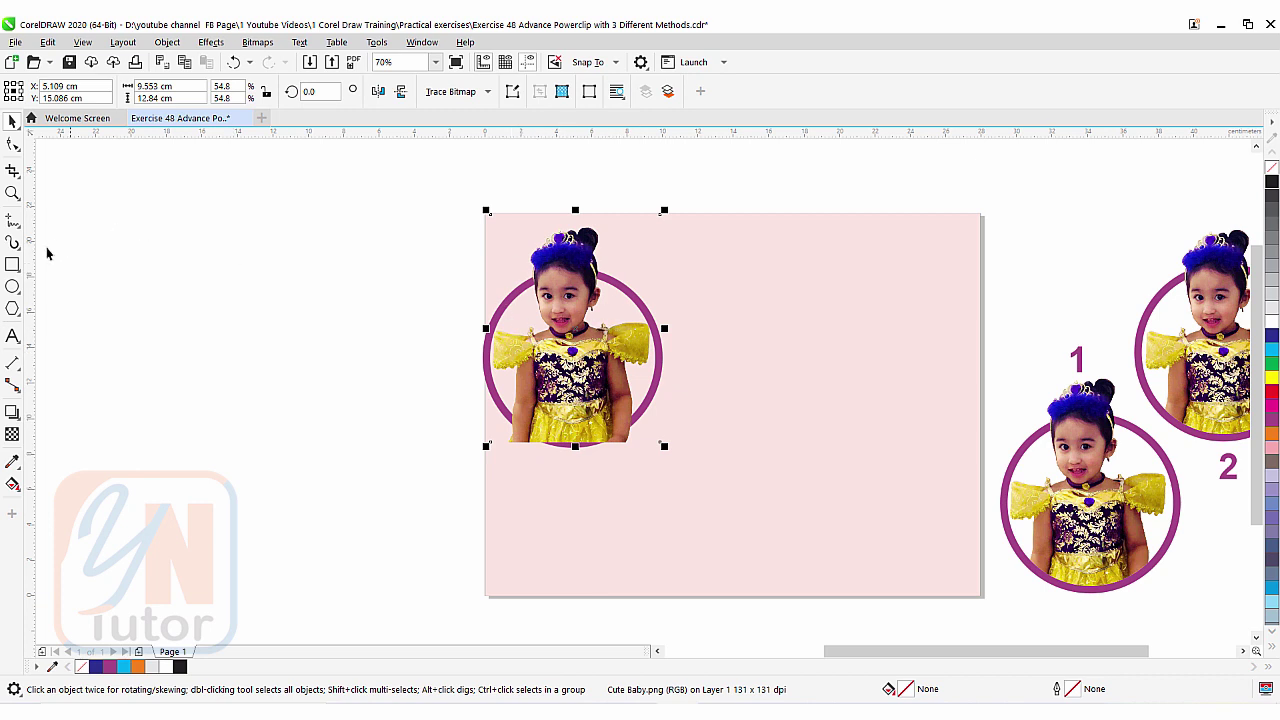
# Step: Draw a rectangle about 12.1 by 7.5 cm over the upper half of the girl's picture and fill it with 20% black
pyautogui.click(12, 264)
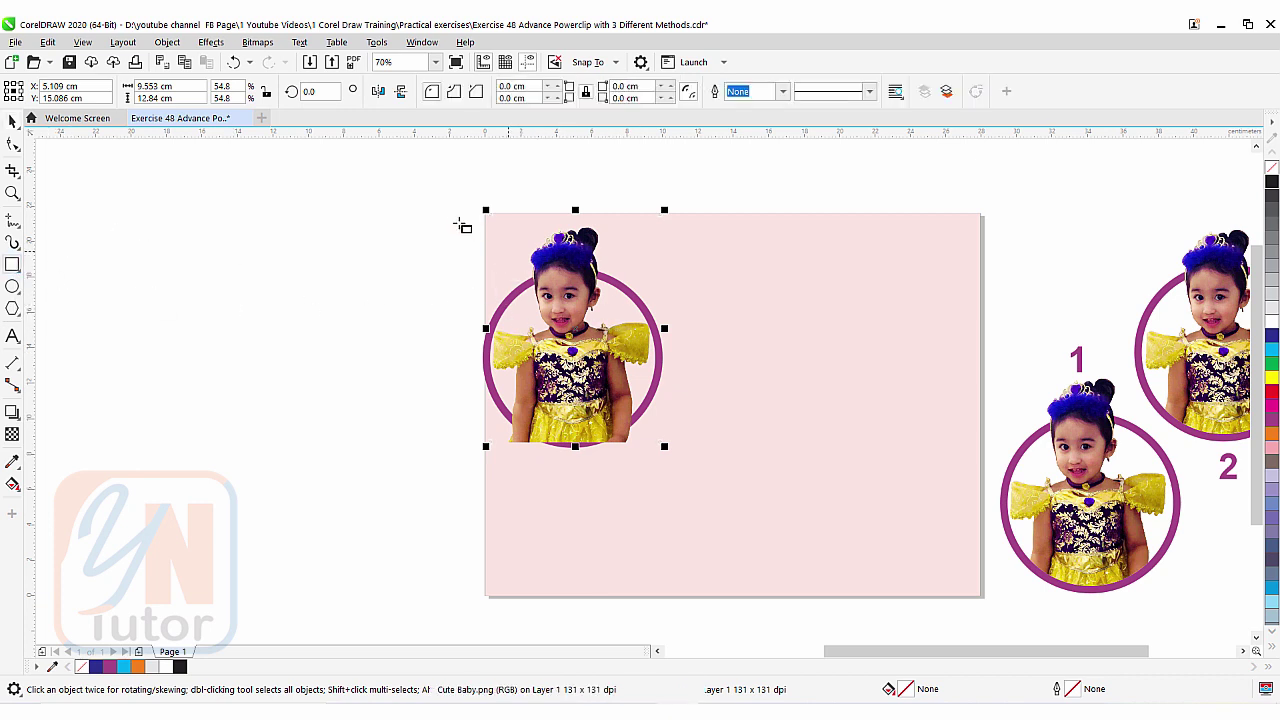
pyautogui.moveTo(458, 208); pyautogui.dragTo(673, 343)
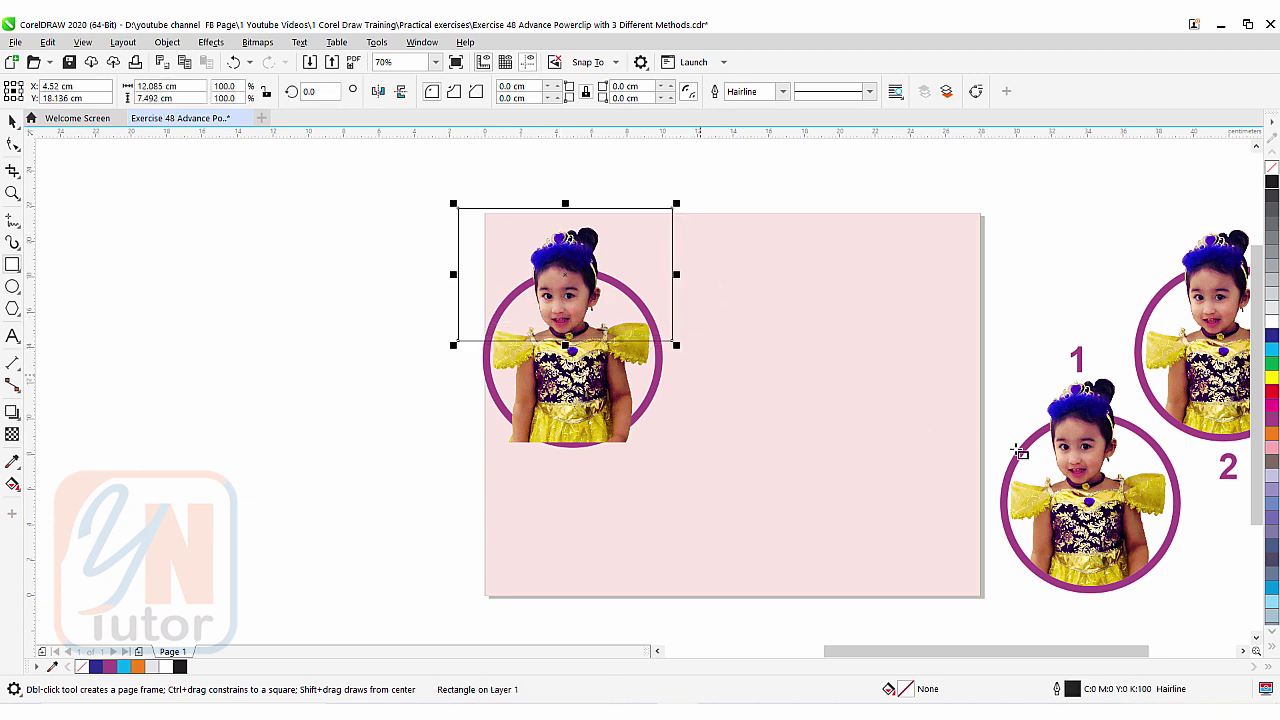
pyautogui.click(1272, 292)
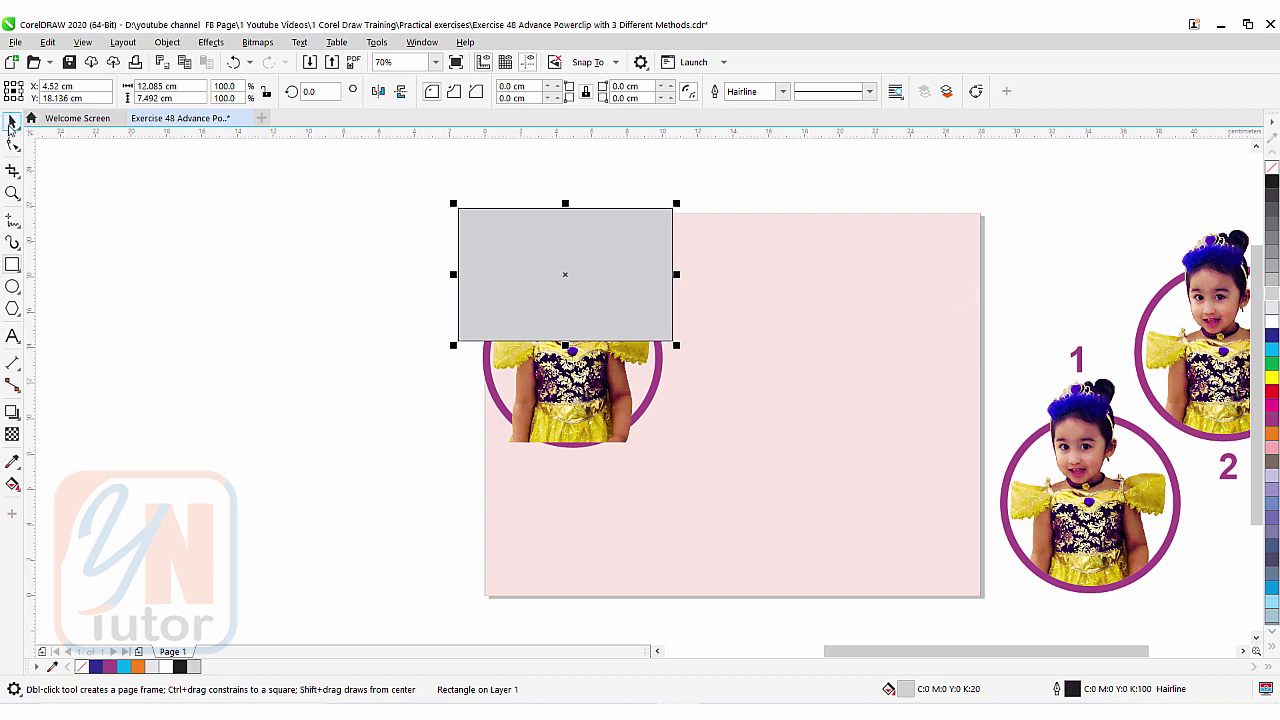
# Step: Intersect the grey rectangle with the girl's picture to make a separate copy of its upper half, kept in place
pyautogui.click(12, 122)
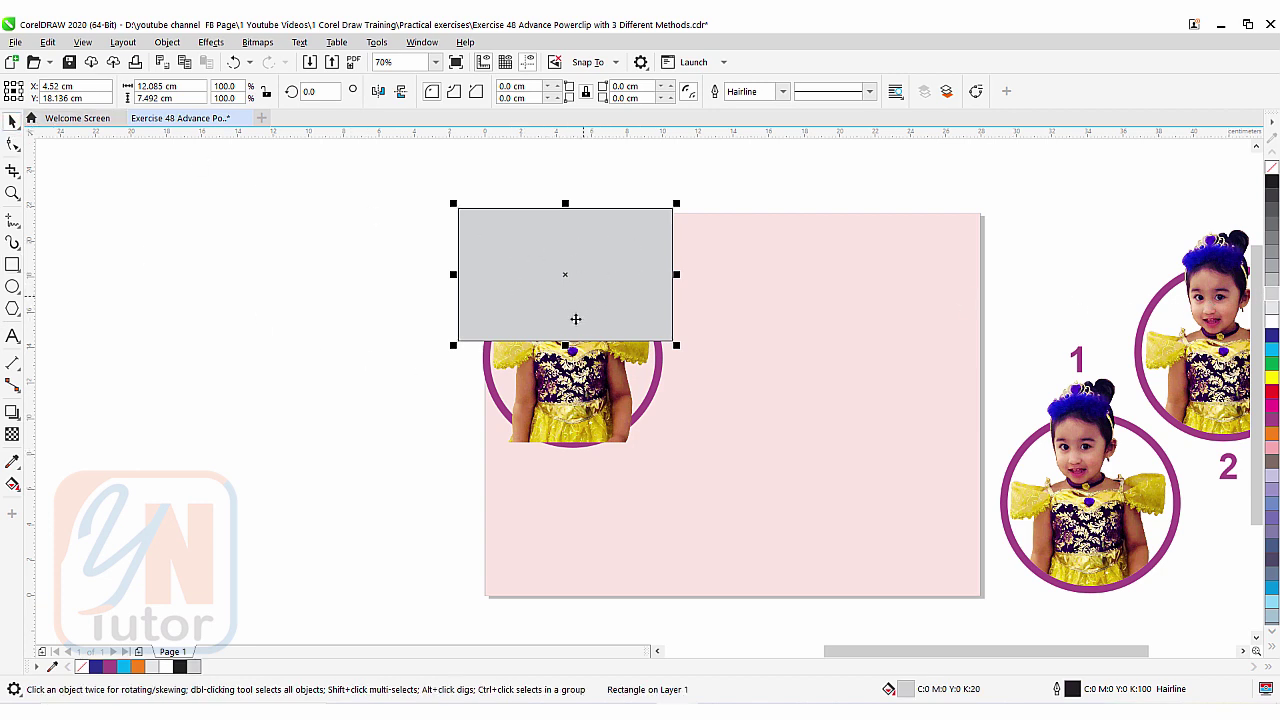
pyautogui.keyDown('shift'); pyautogui.click(523, 419); pyautogui.keyUp('shift')
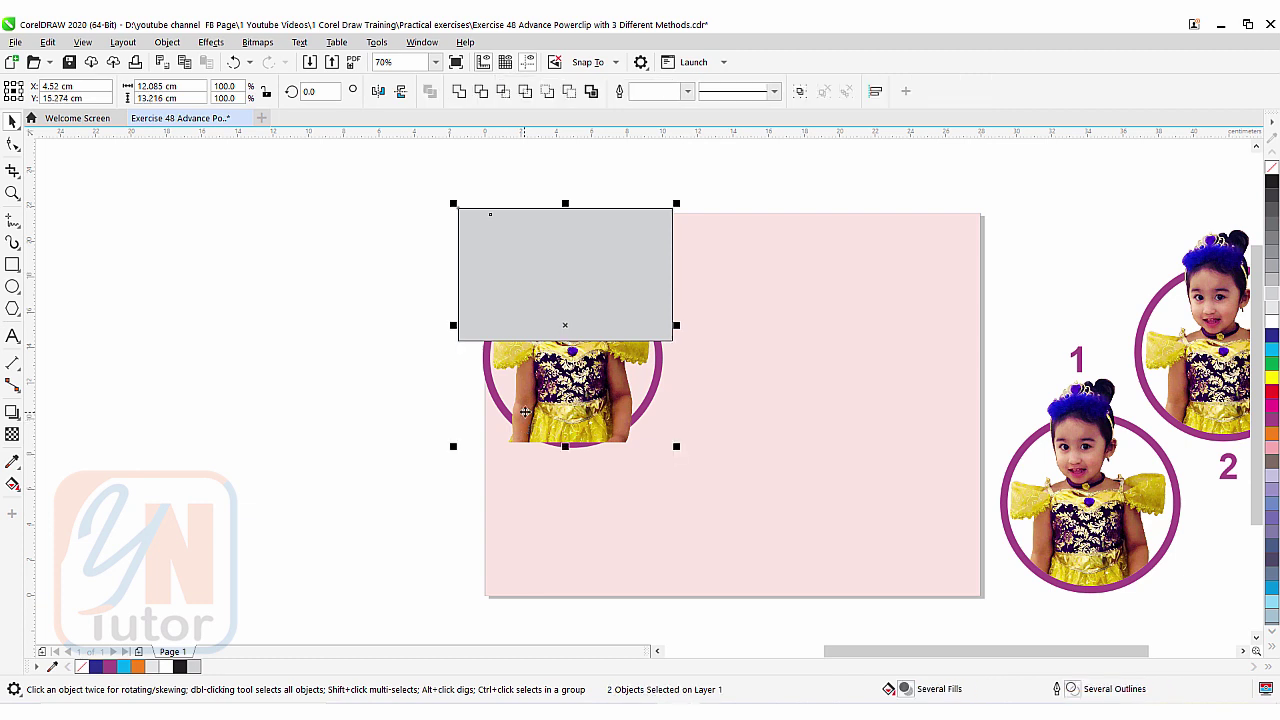
pyautogui.click(506, 93)
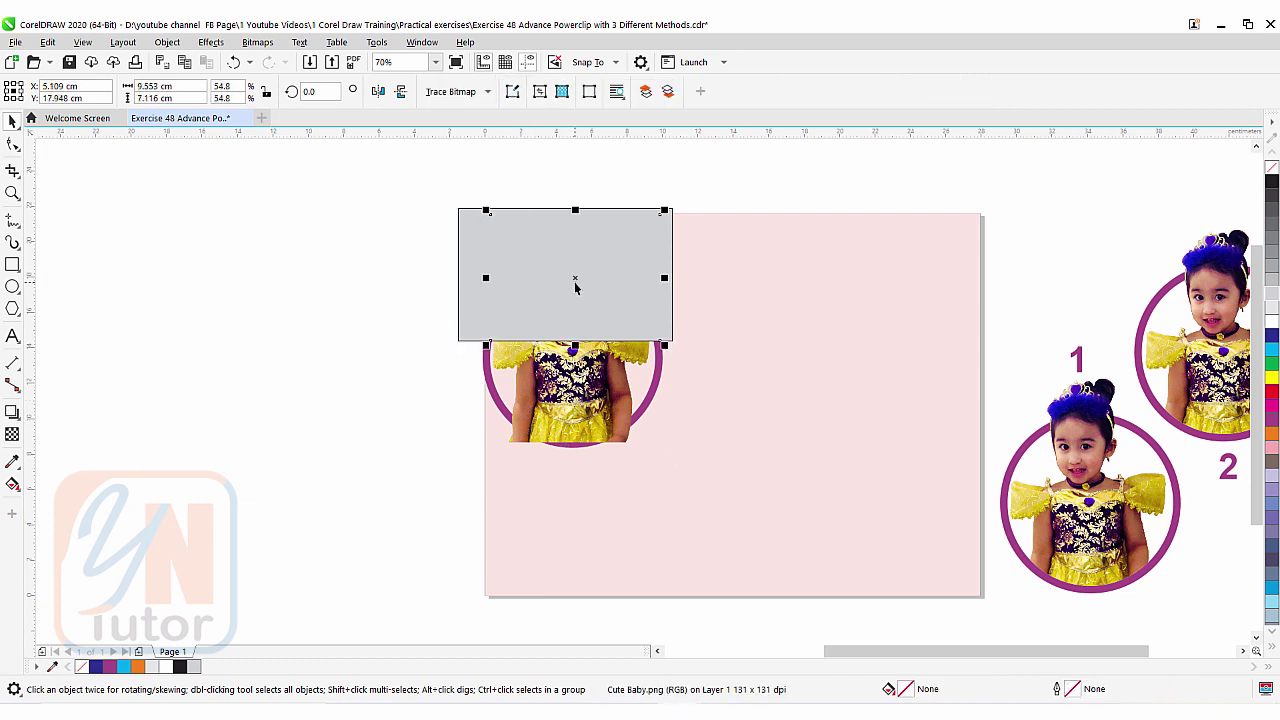
pyautogui.moveTo(575, 278); pyautogui.dragTo(327, 281)
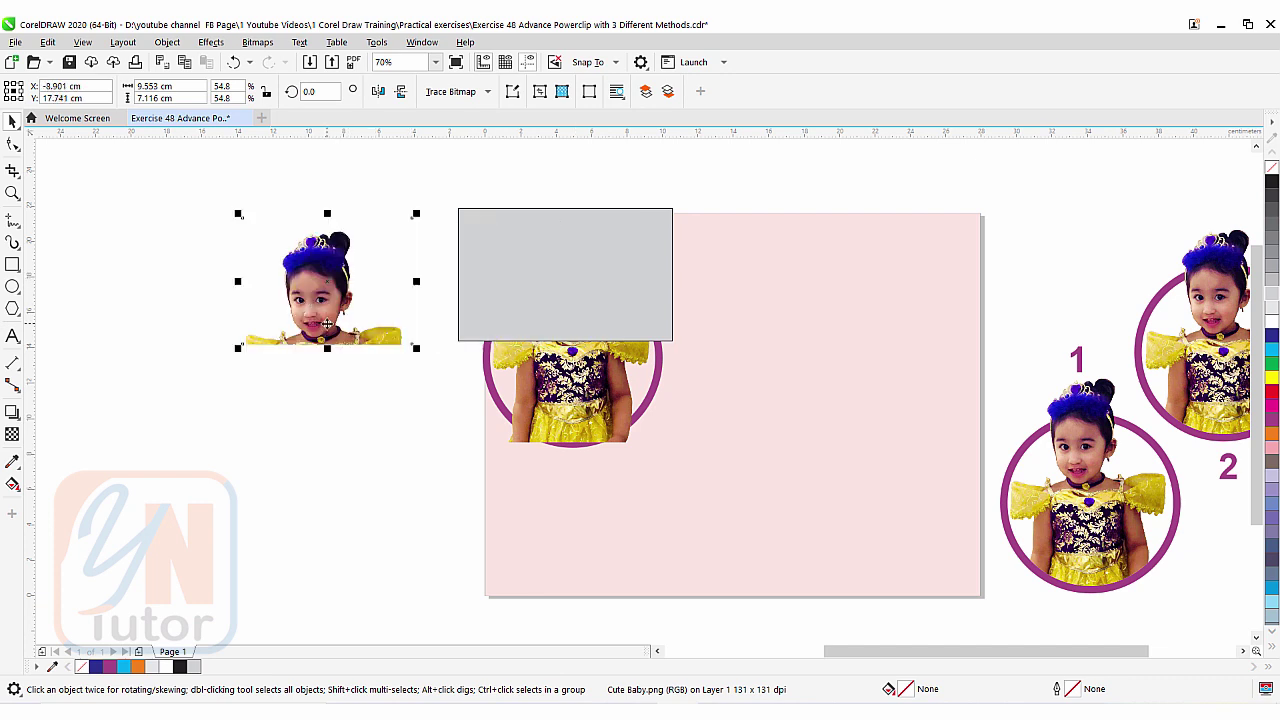
pyautogui.hotkey('ctrl', 'z')
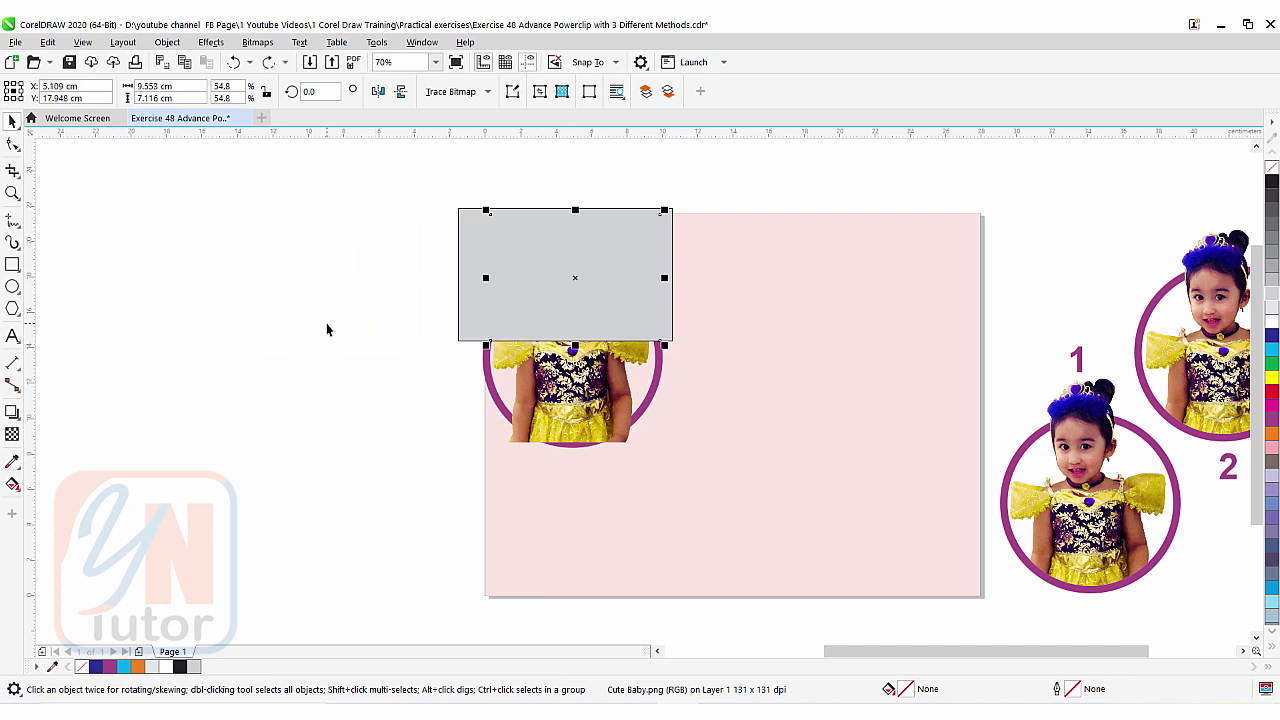
# Step: Delete the grey rectangle, try moving the intersected upper piece aside and undo that move
pyautogui.click(461, 253)
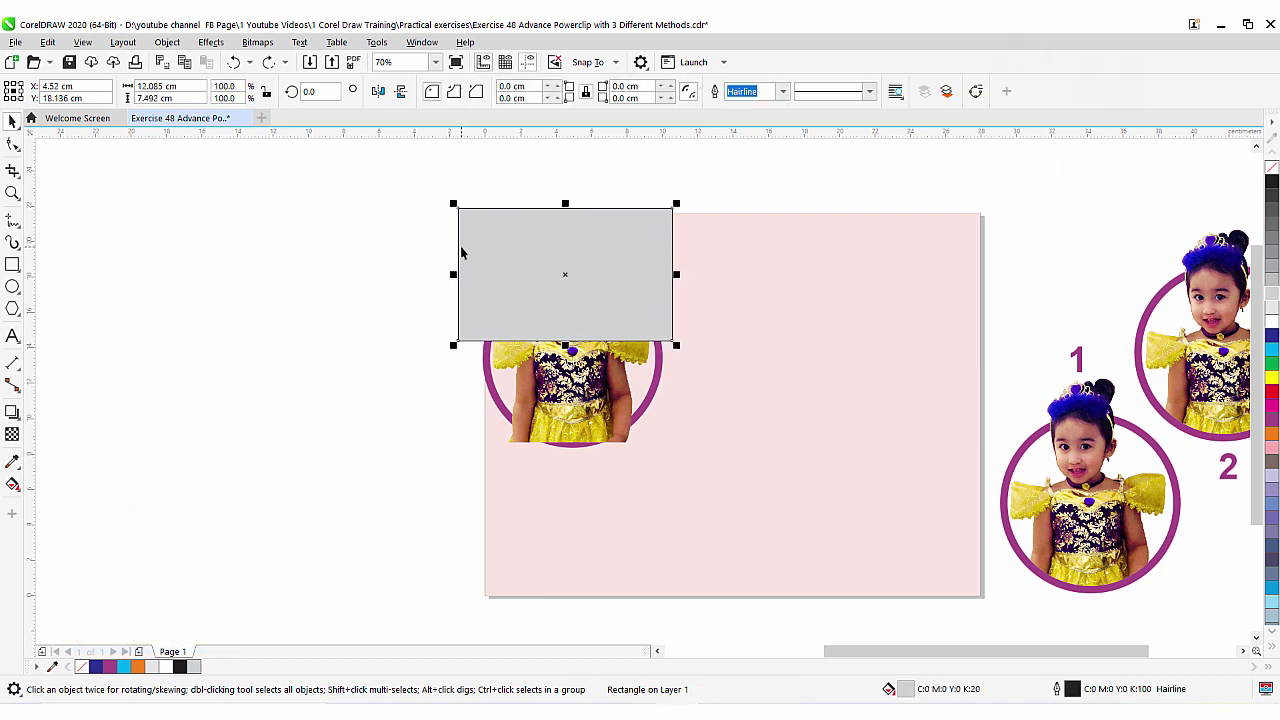
pyautogui.press('Delete')
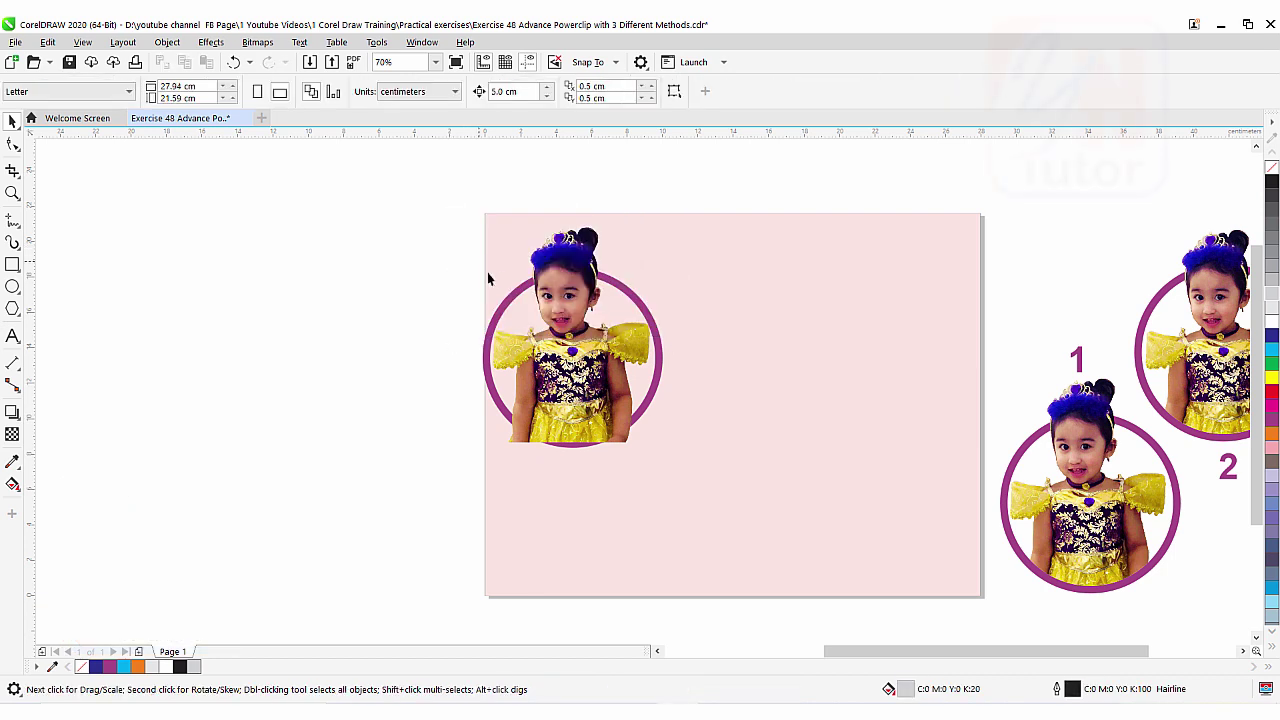
pyautogui.click(567, 276)
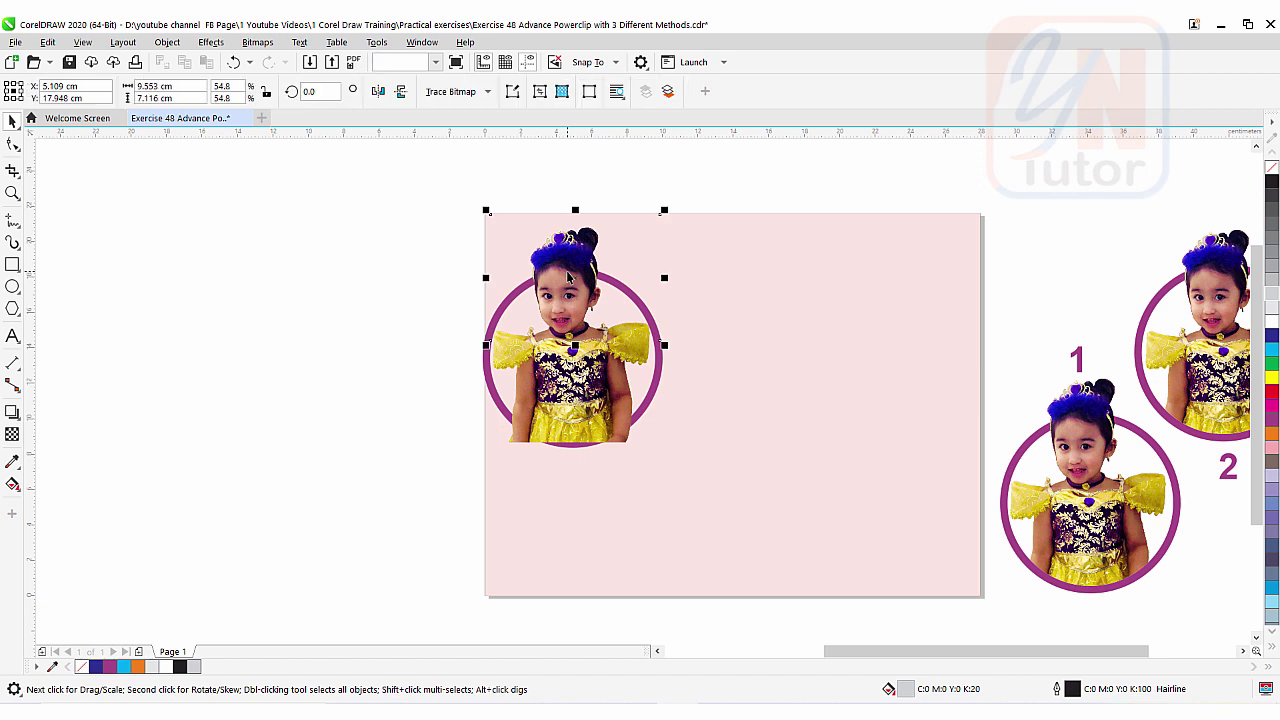
pyautogui.hotkey('ctrl', 'z')
pyautogui.click(463, 247)
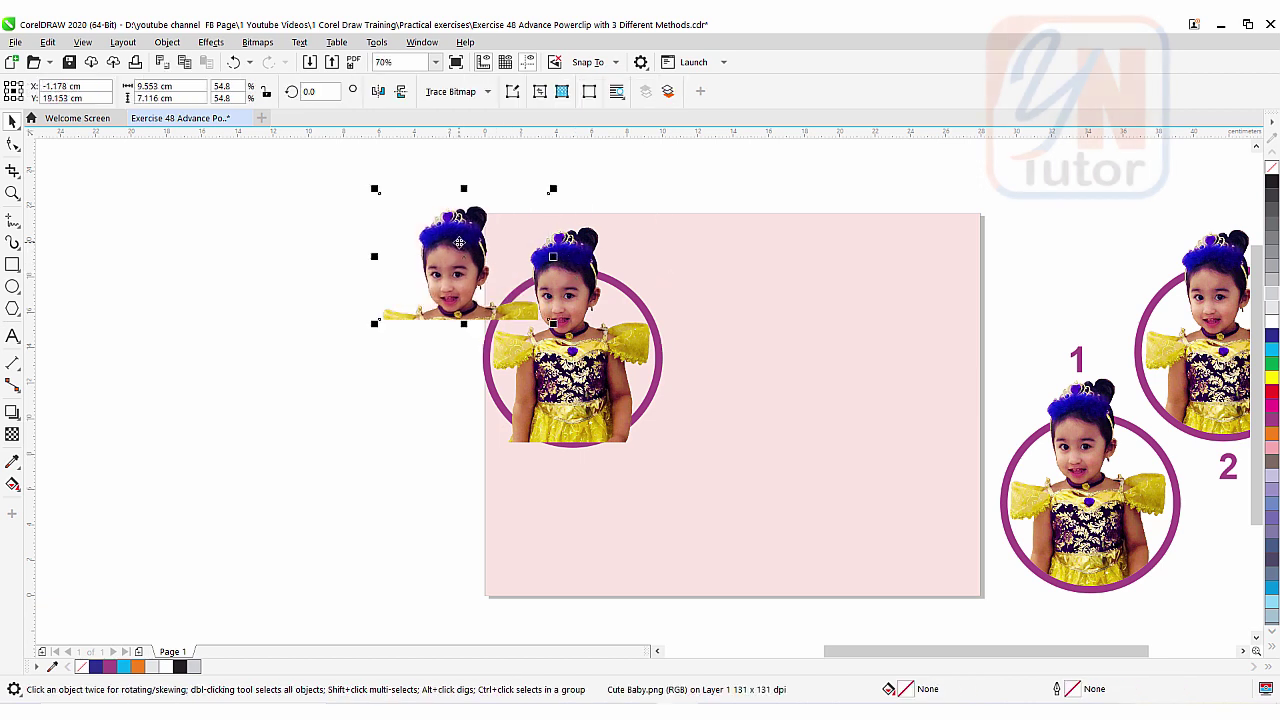
pyautogui.hotkey('ctrl', 'z')
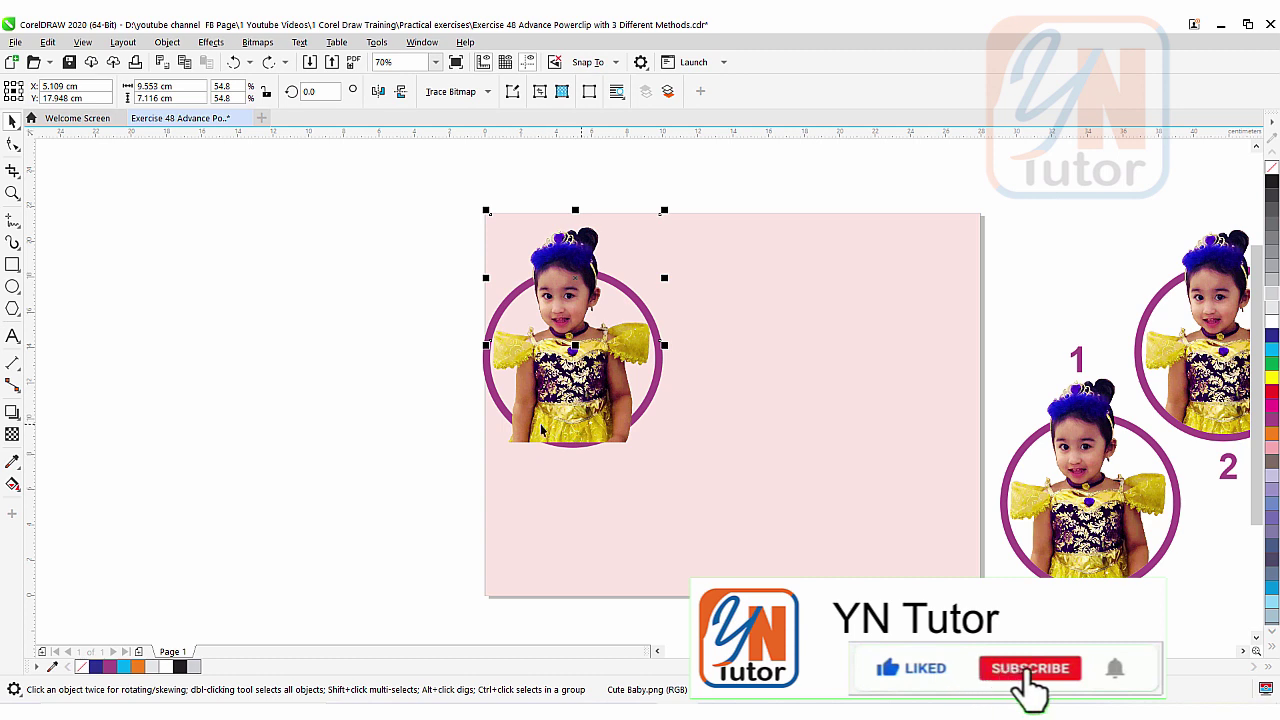
# Step: PowerClip the full picture of the girl inside the purple circle, leaving the intersected upper piece on top
pyautogui.click(519, 446)
pyautogui.click(519, 444)
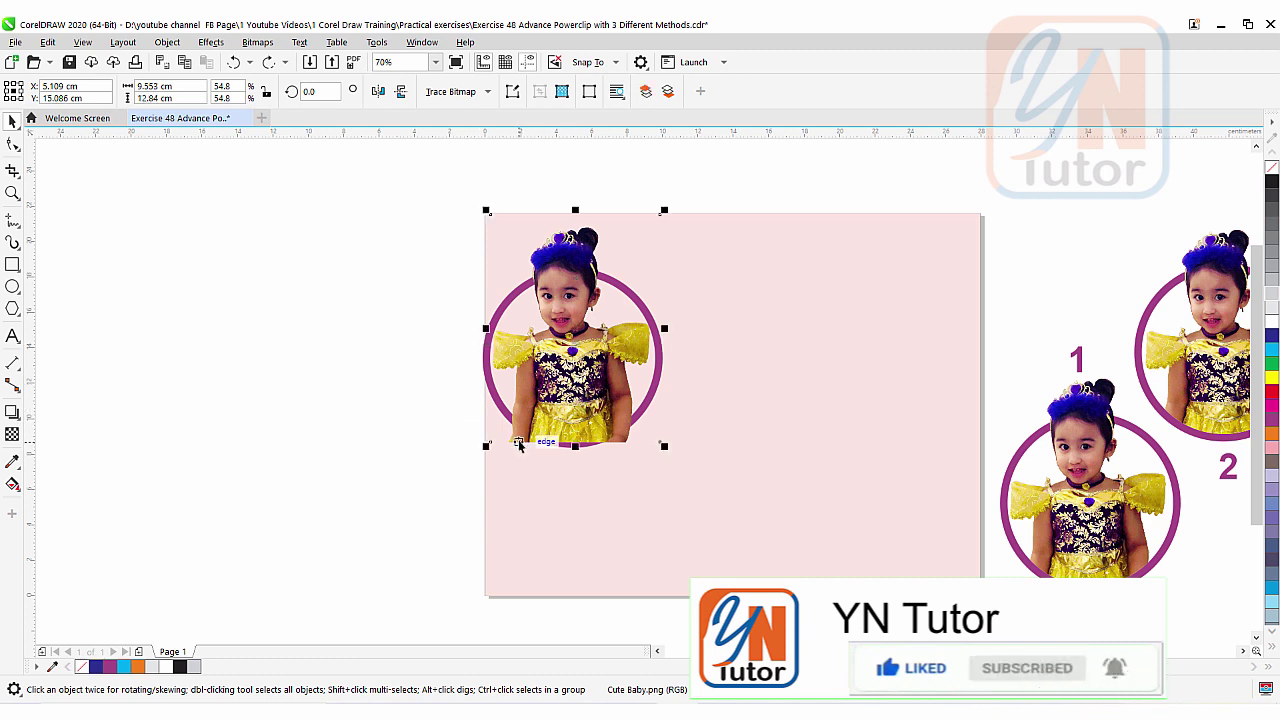
pyautogui.click(170, 44)
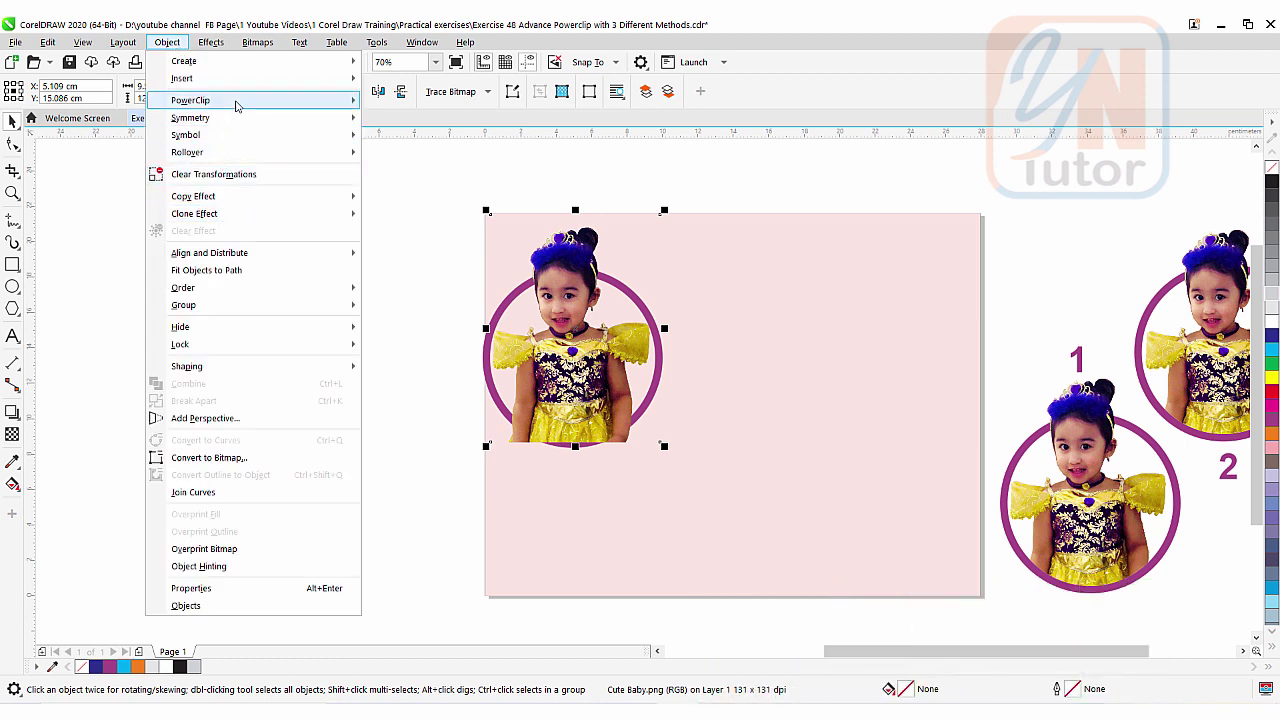
pyautogui.moveTo(237, 106)
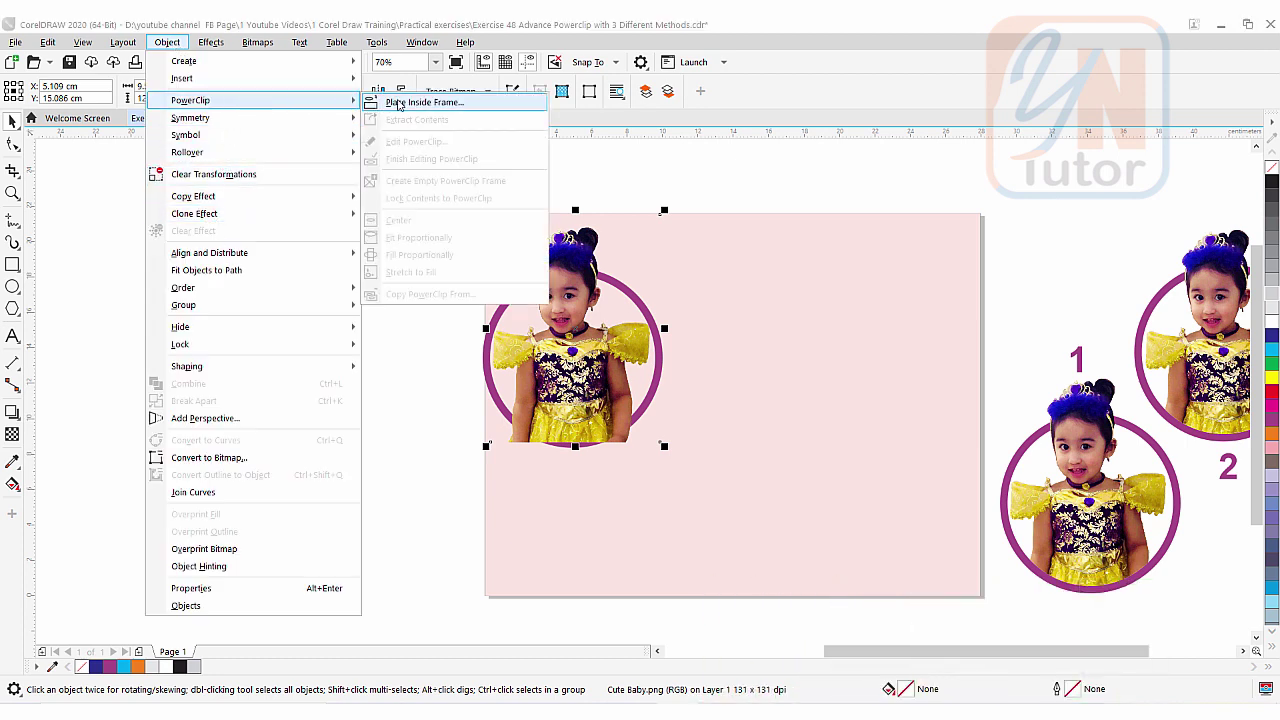
pyautogui.click(420, 103)
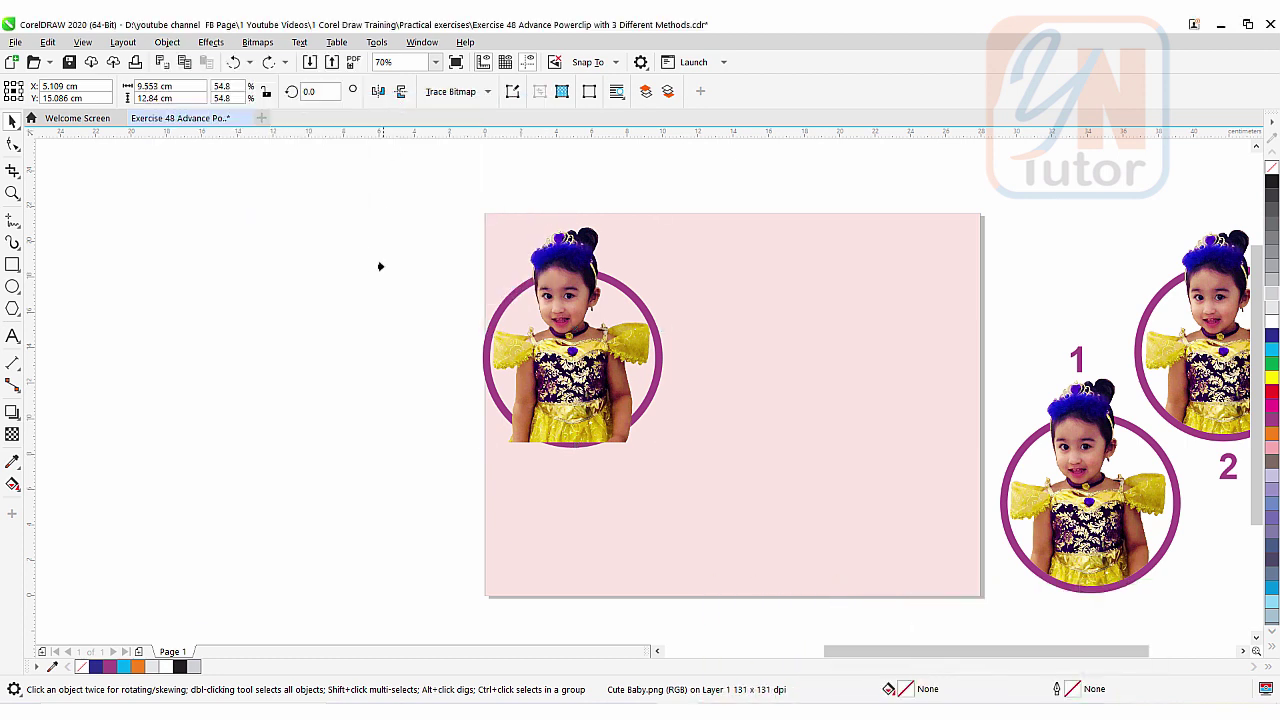
pyautogui.click(487, 390)
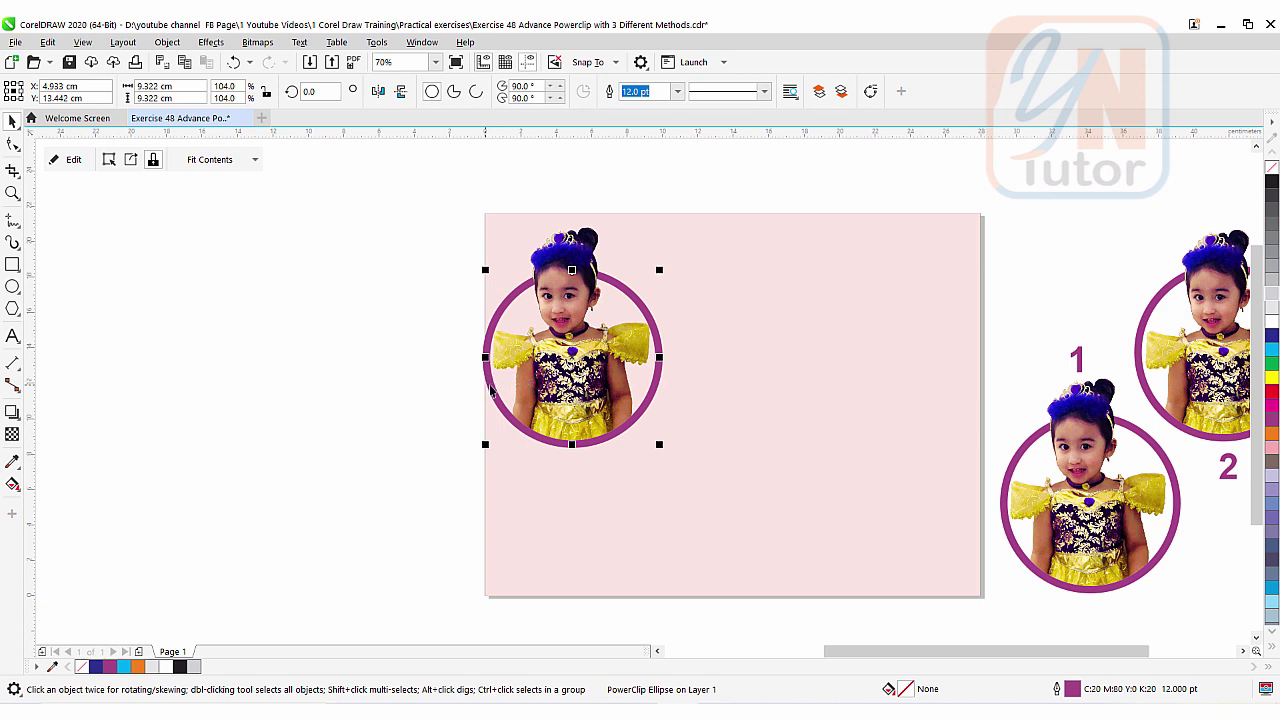
pyautogui.moveTo(490, 384); pyautogui.dragTo(492, 385)
pyautogui.scroll(3, 492, 385)
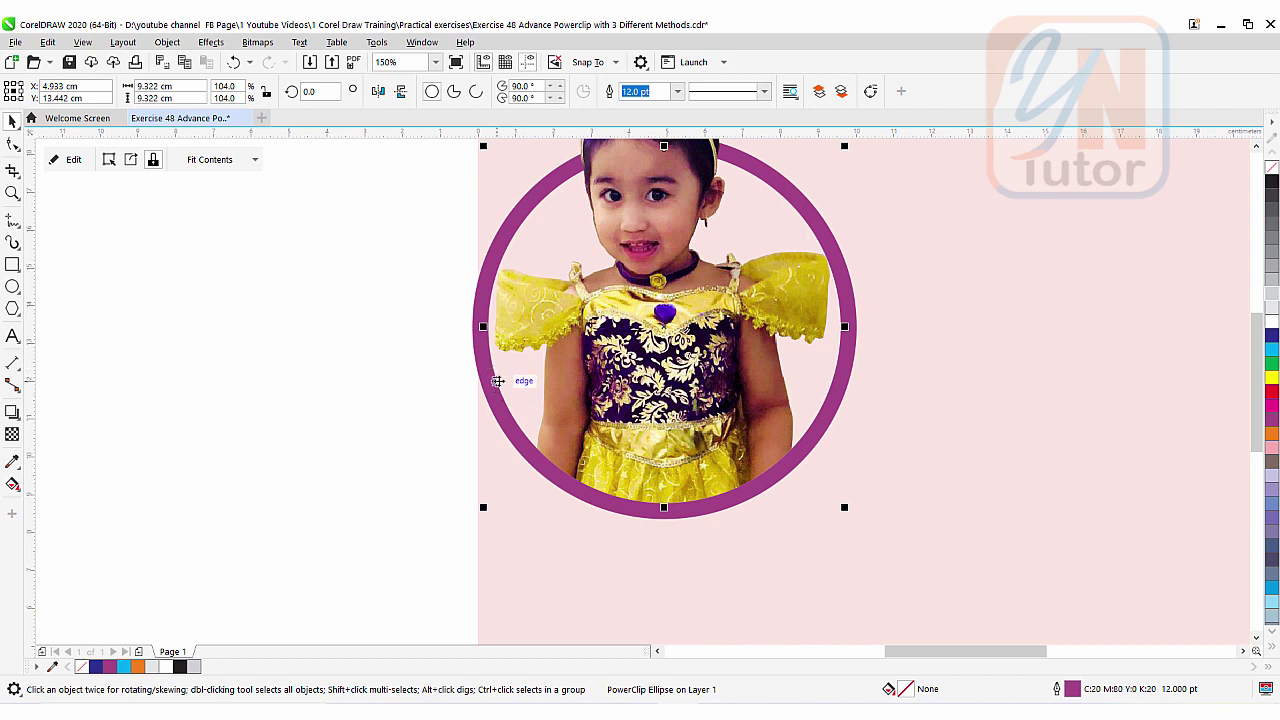
# Step: Place a copy of the purple PowerClip circle beside the original, in the middle of the page
pyautogui.scroll(-1, 497, 381)
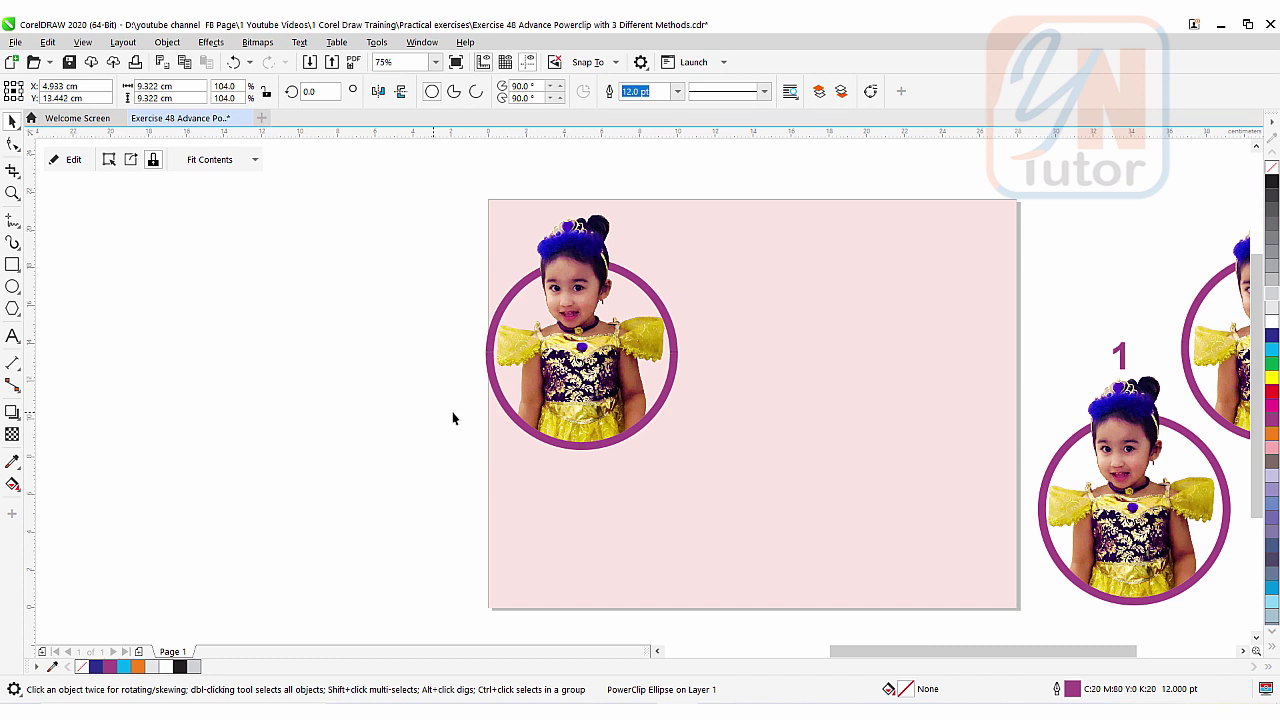
pyautogui.click(510, 423)
pyautogui.click(516, 418)
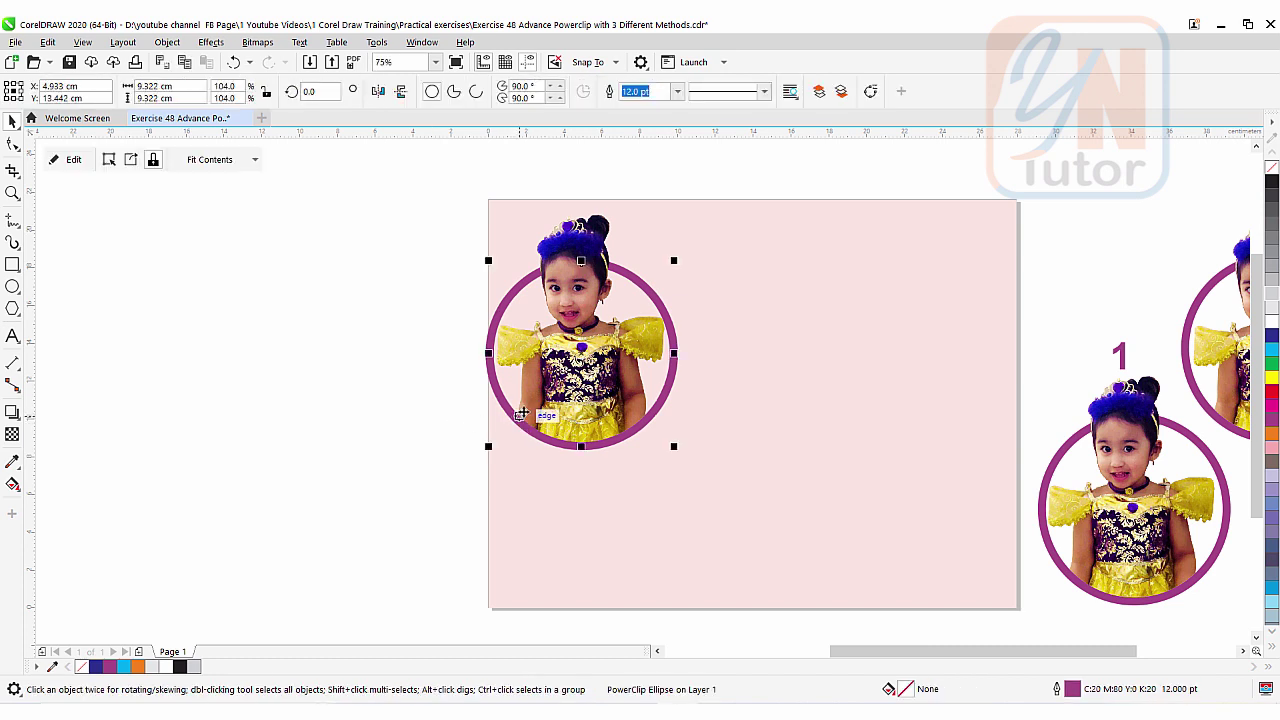
pyautogui.moveTo(516, 418); pyautogui.dragTo(790, 385)
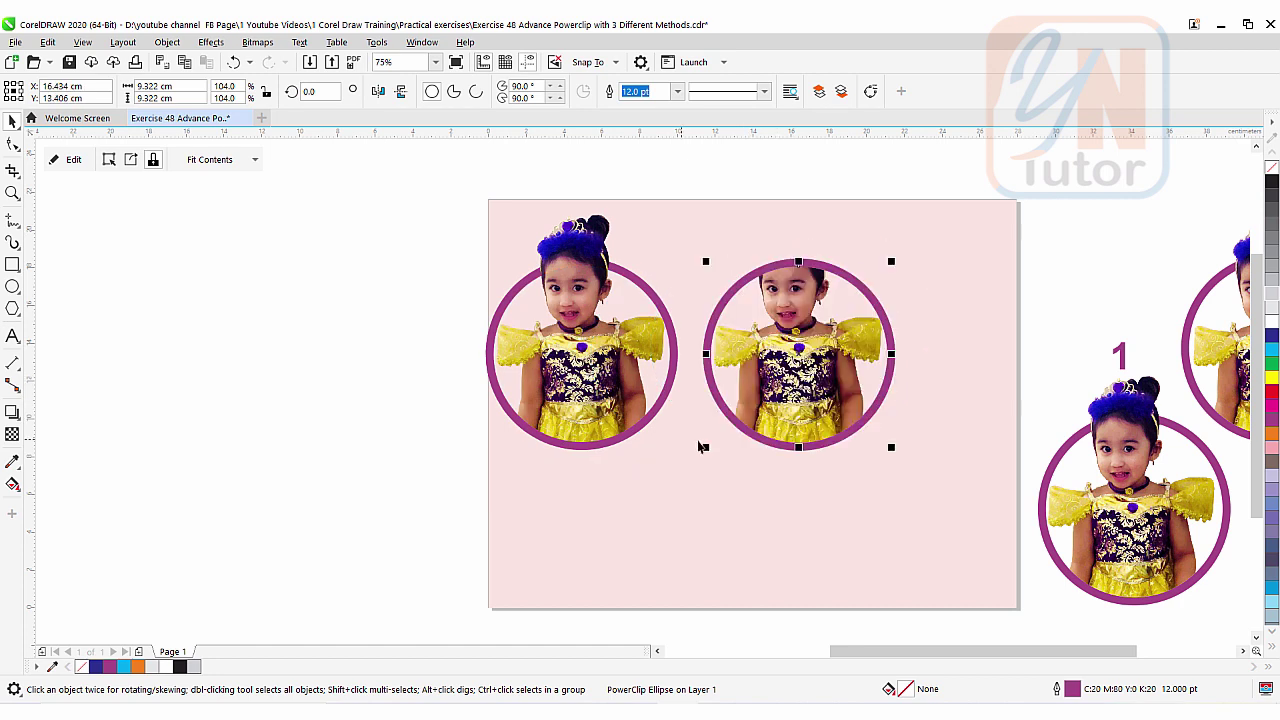
# Step: Extract the girl's picture from the copied PowerClip circle and move it to the right of the circle
pyautogui.click(131, 160)
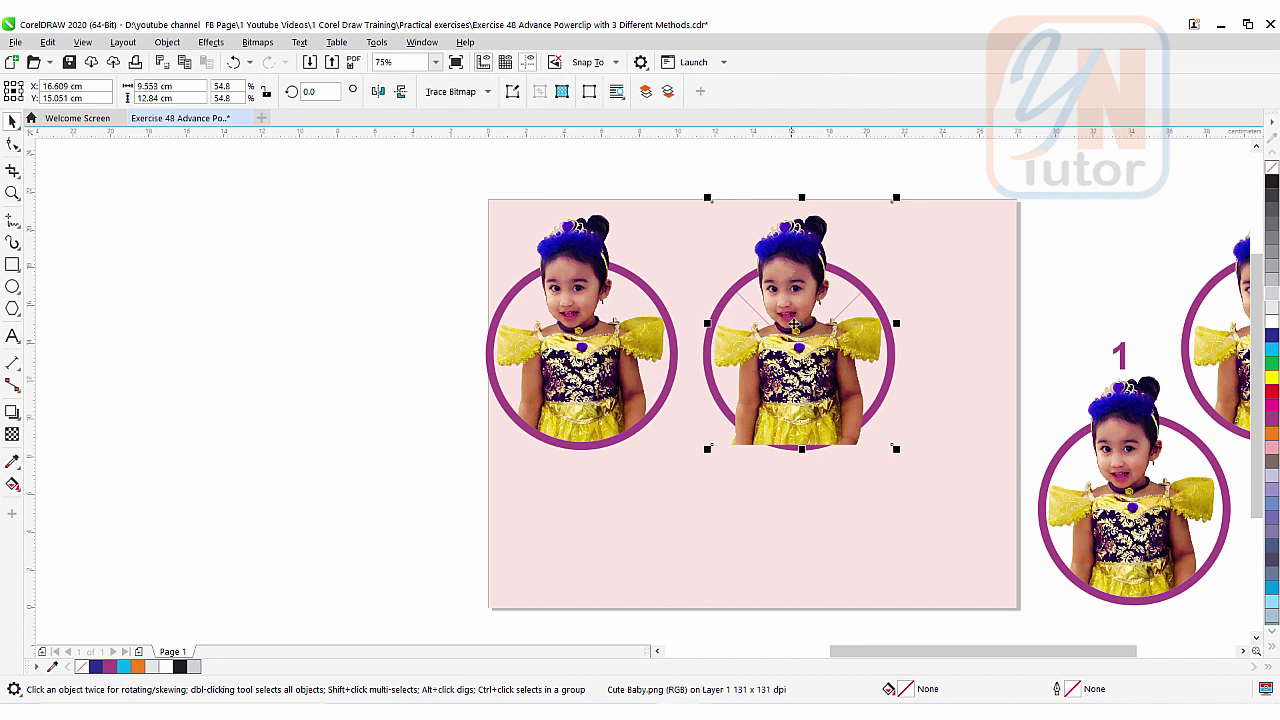
pyautogui.moveTo(799, 352); pyautogui.dragTo(950, 378)
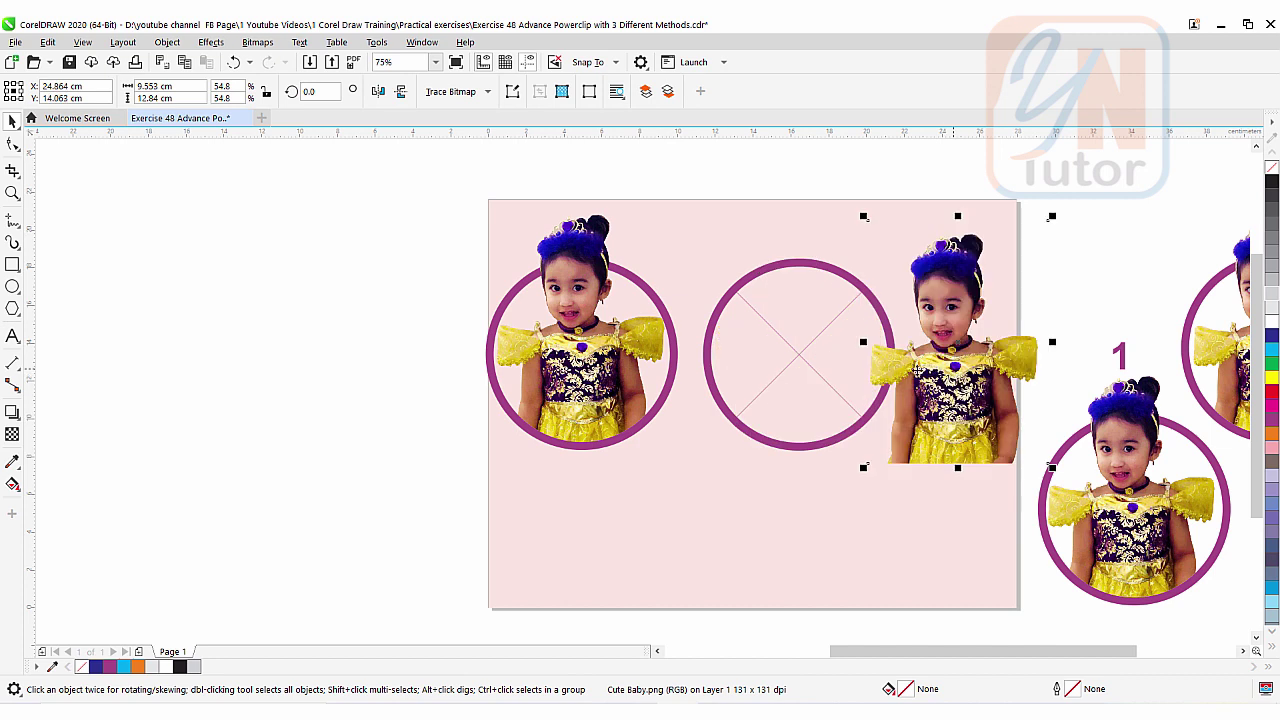
pyautogui.click(743, 287)
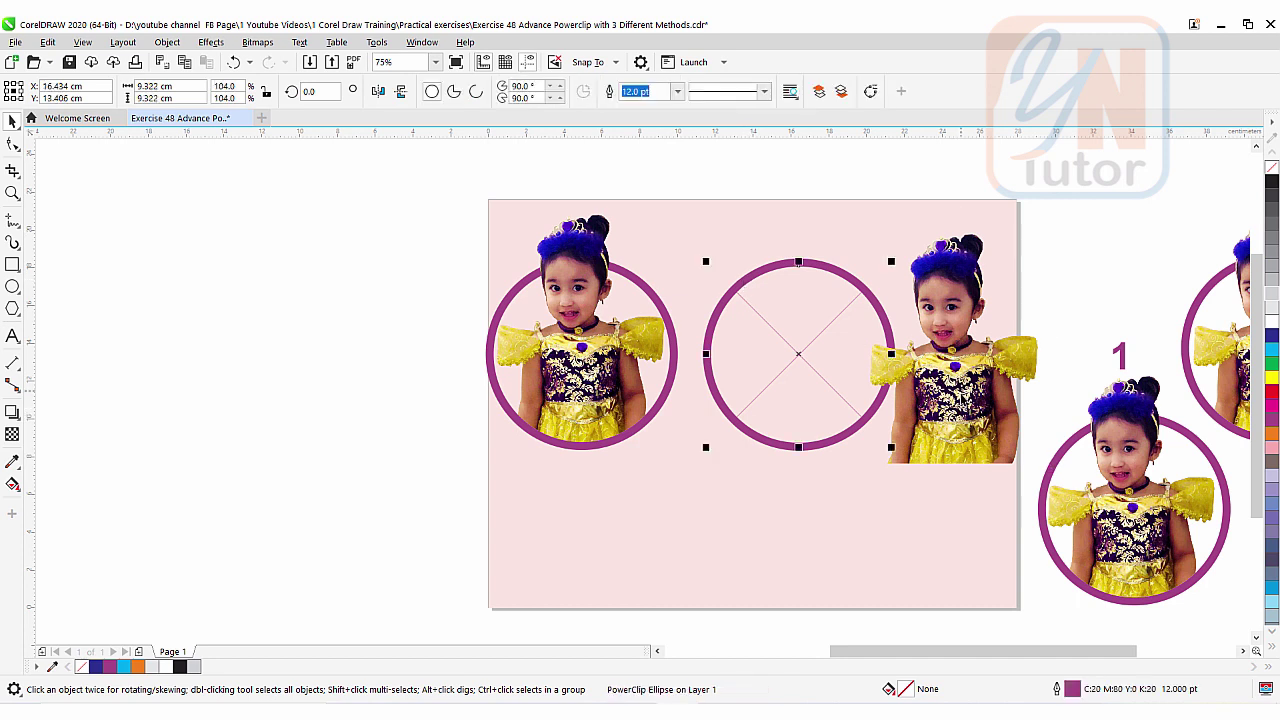
pyautogui.moveTo(940, 405); pyautogui.dragTo(990, 410)
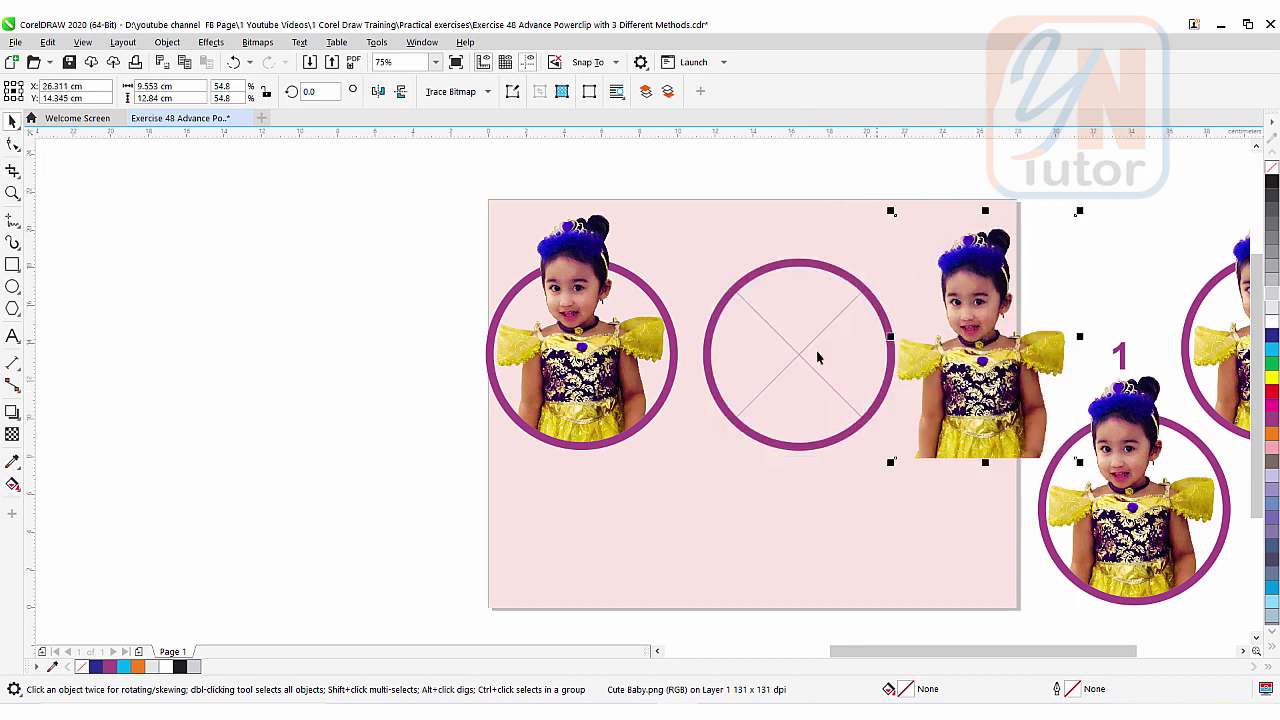
# Step: Remove the PowerClip frame from the emptied circle and place the girl's picture back over it
pyautogui.click(742, 292)
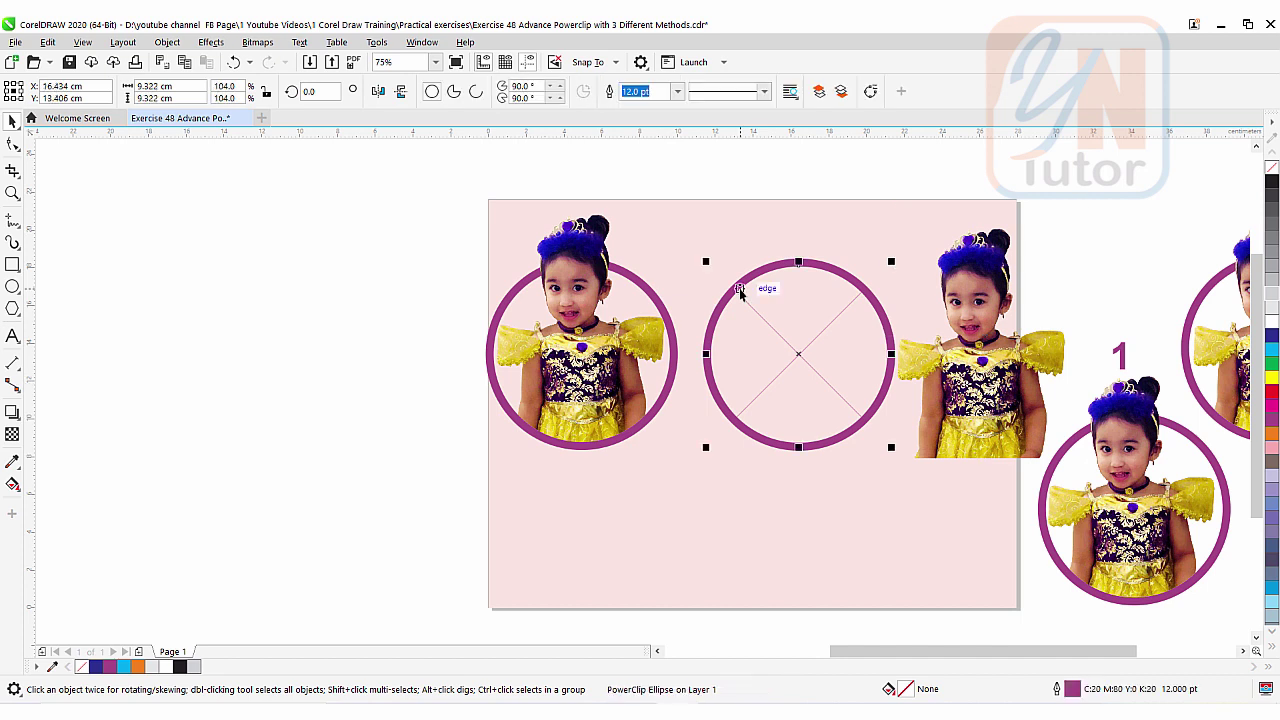
pyautogui.rightClick(743, 292)
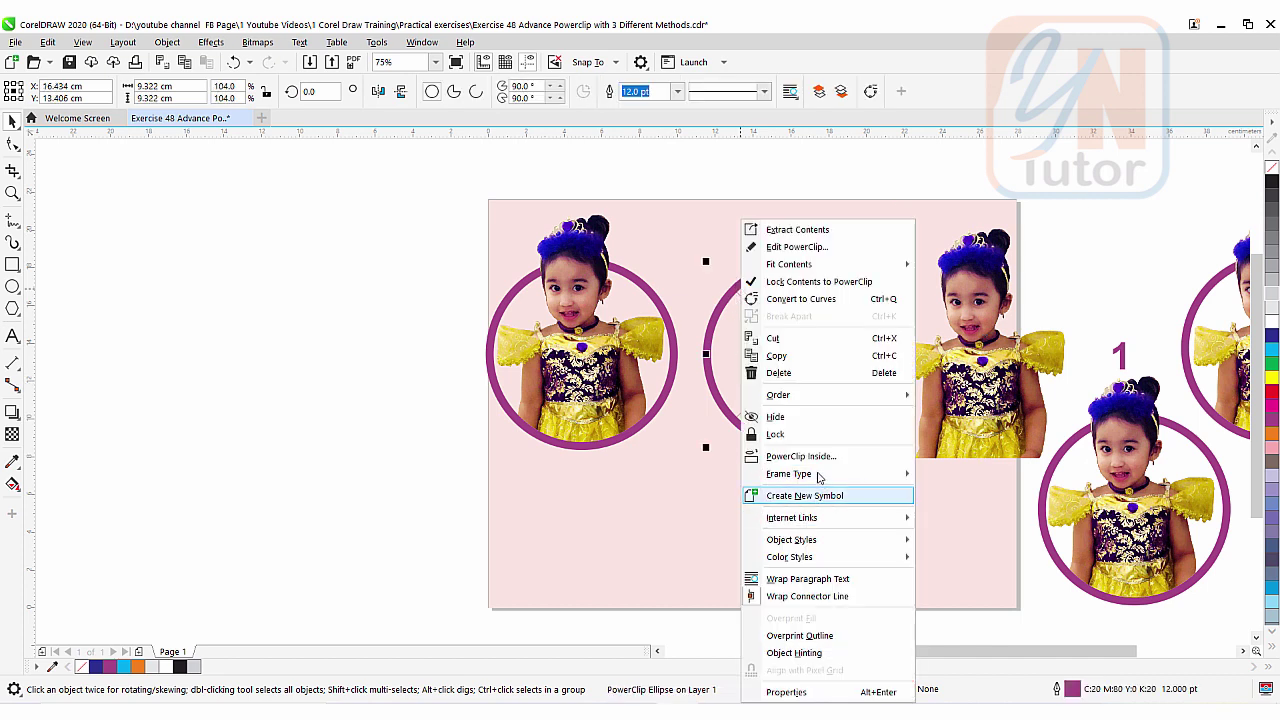
pyautogui.moveTo(856, 481)
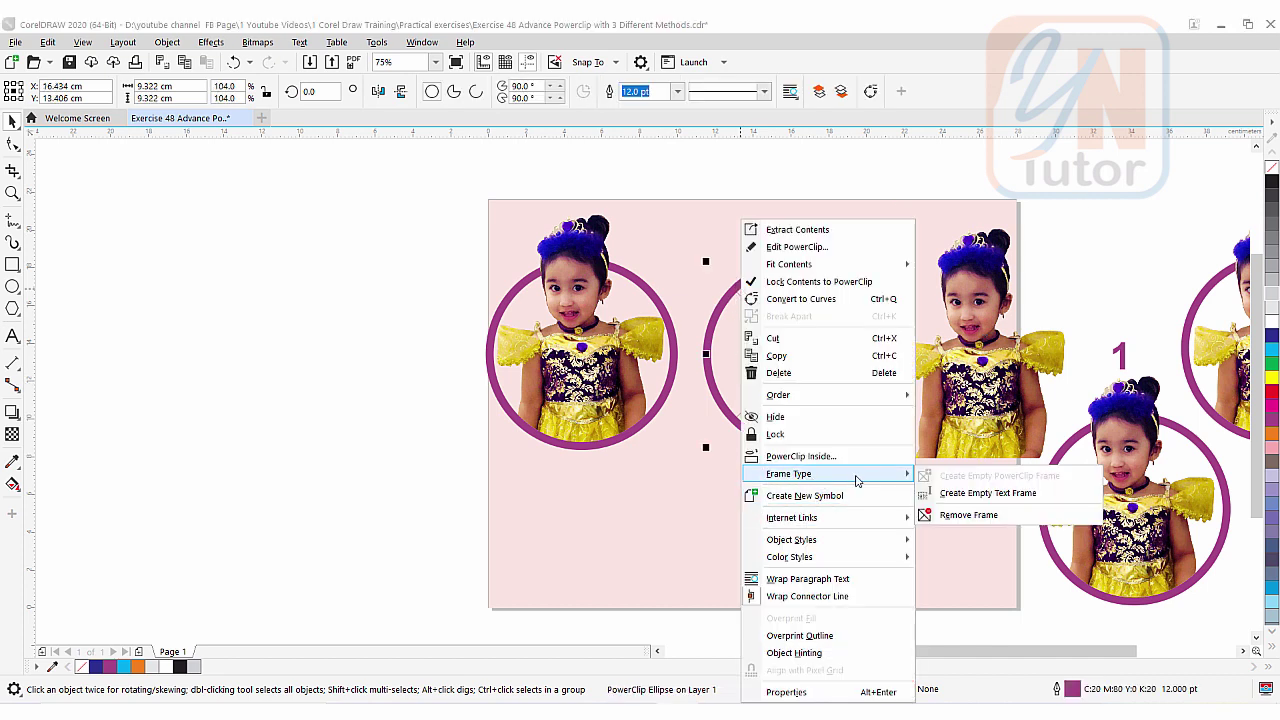
pyautogui.click(965, 518)
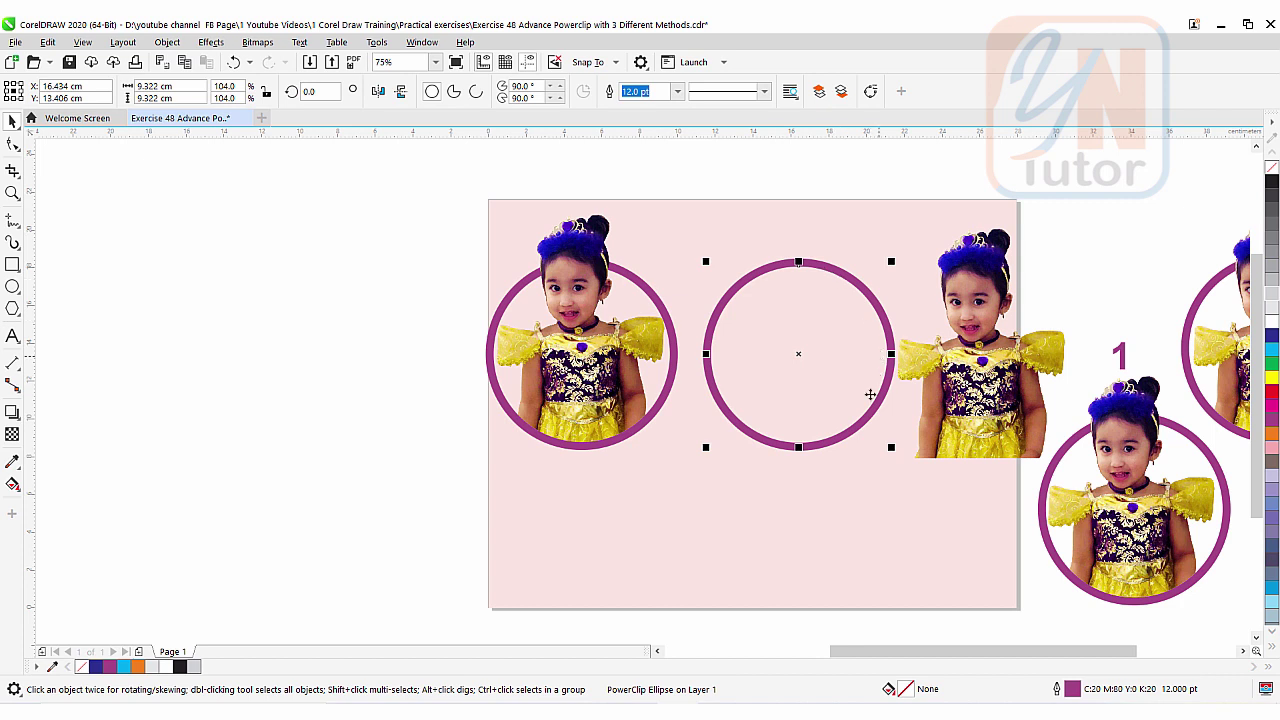
pyautogui.hotkey('ctrl', 'z')
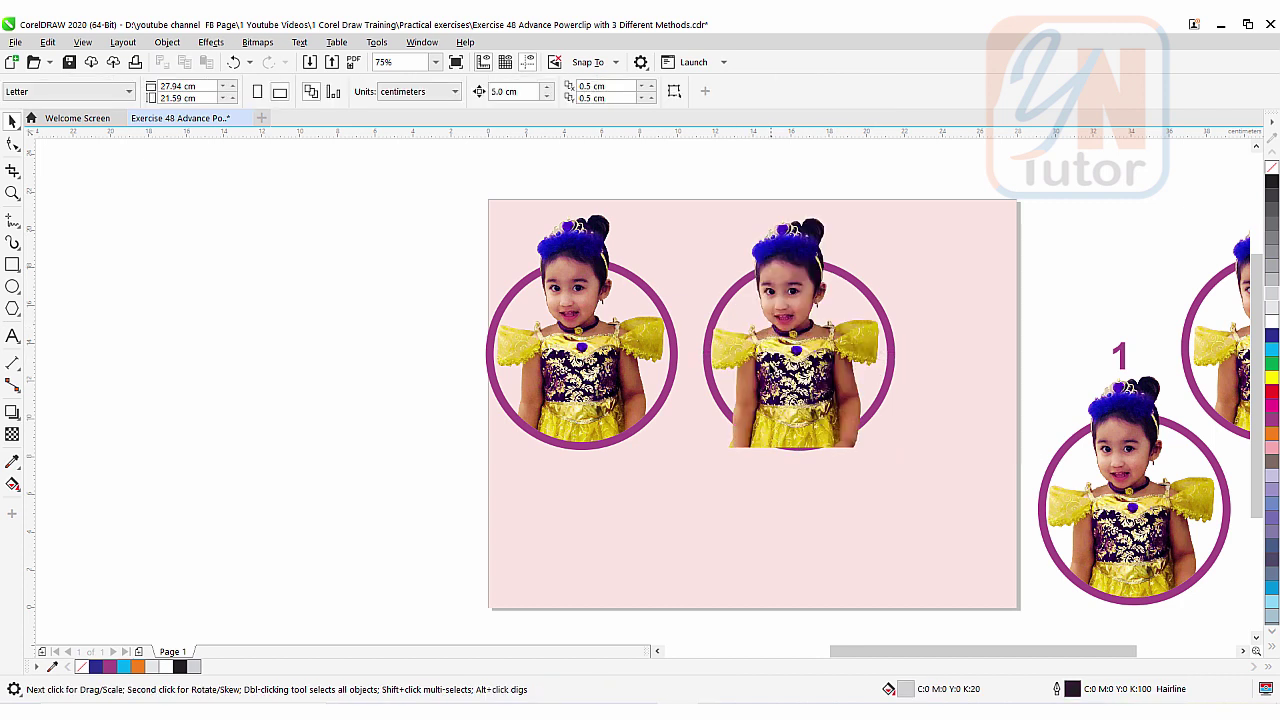
# Step: Draw a rectangle about 13.9 by 4.0 cm over the lower part of the second girl's picture and circle
pyautogui.click(12, 264)
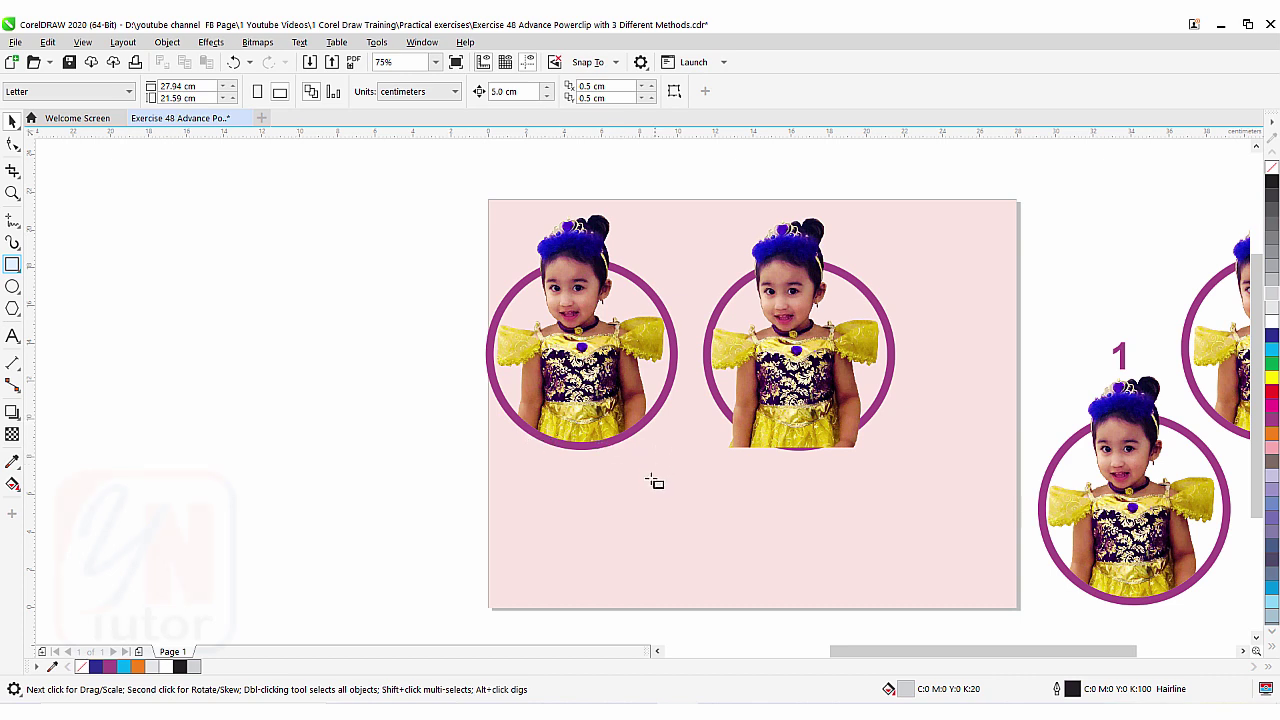
pyautogui.moveTo(708, 467); pyautogui.dragTo(934, 393)
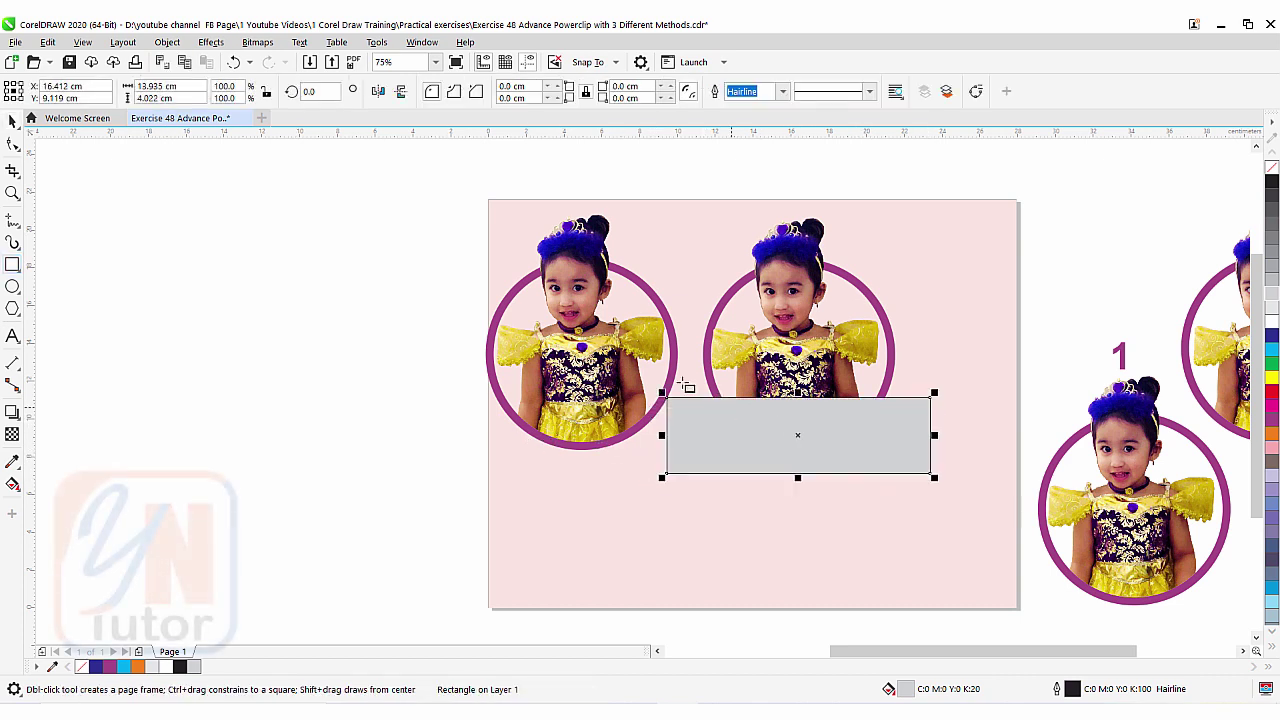
pyautogui.click(13, 122)
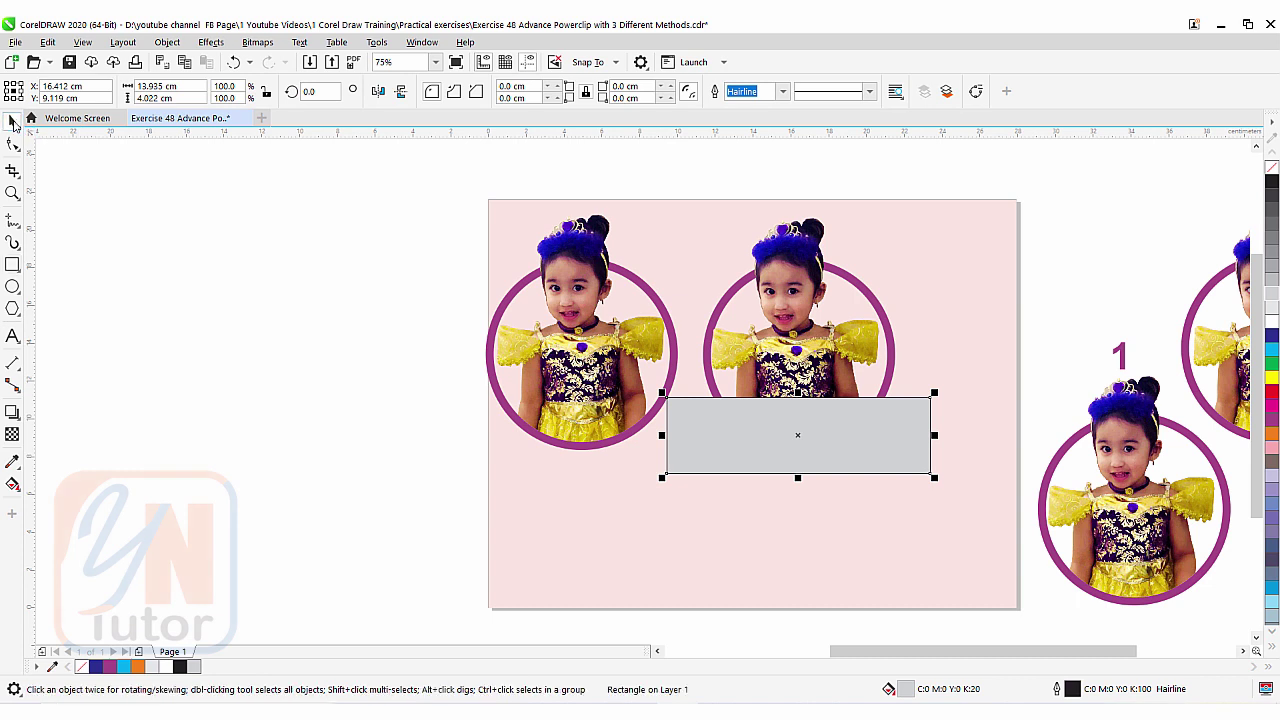
# Step: Duplicate the second purple circle in place and cut one circle's shape out of the grey rectangle with Front Minus Back
pyautogui.click(891, 338)
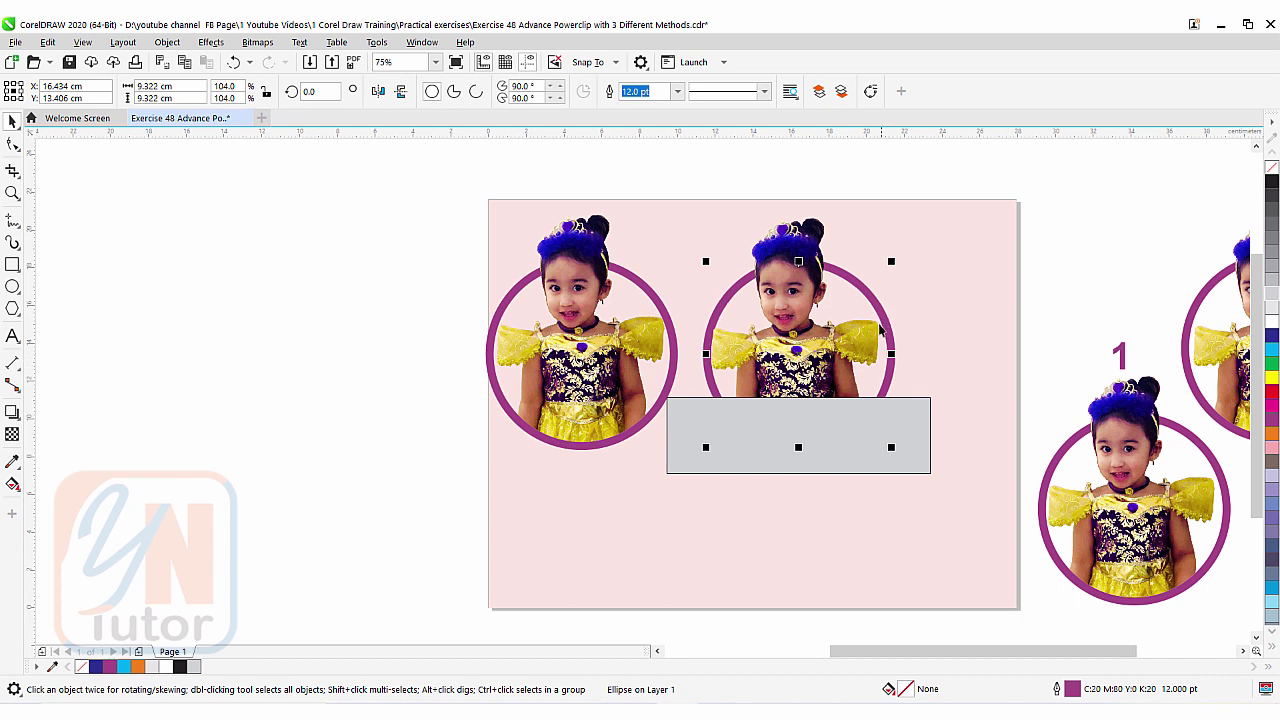
pyautogui.moveTo(800, 360); pyautogui.dragTo(902, 383)
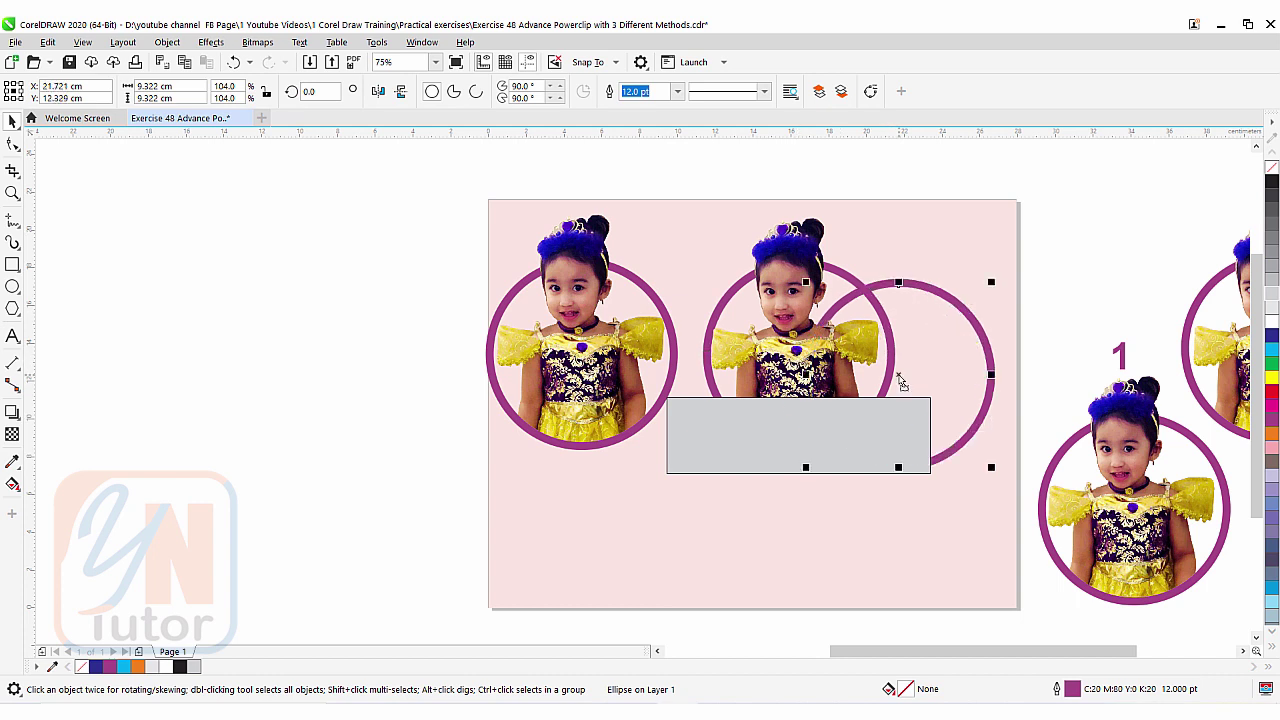
pyautogui.hotkey('ctrl', 'z')
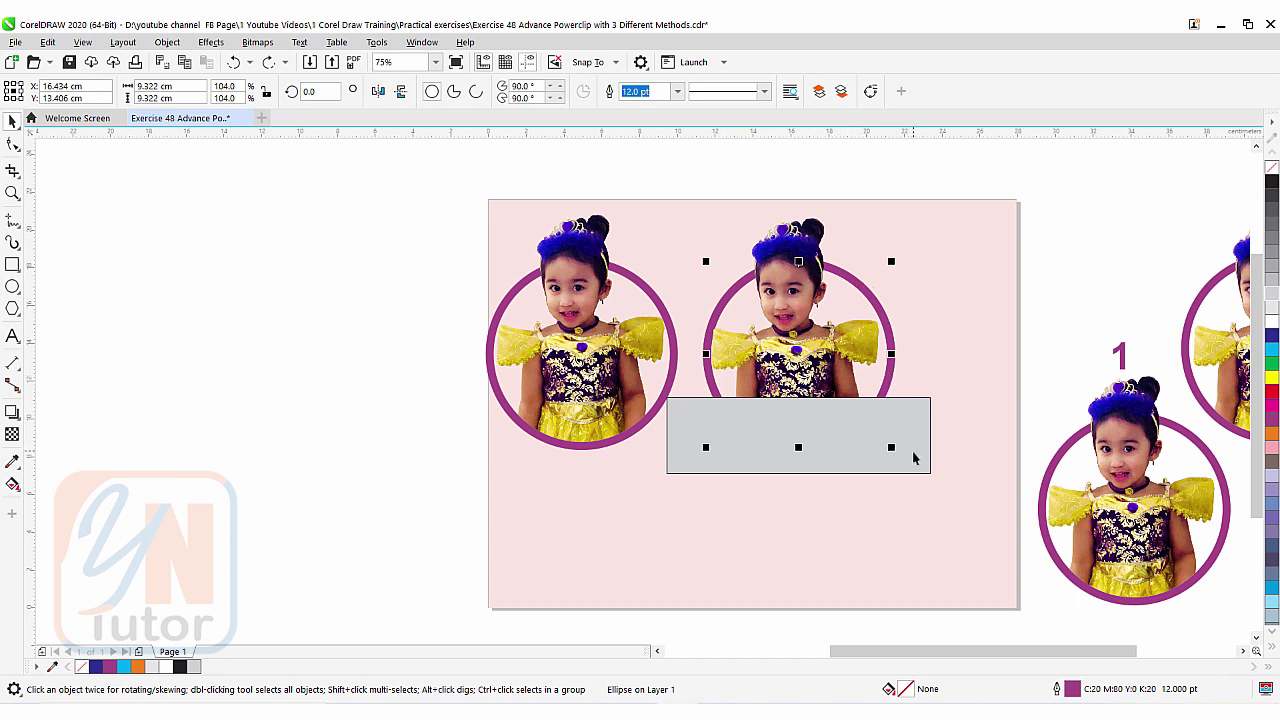
pyautogui.keyDown('shift'); pyautogui.click(913, 458); pyautogui.keyUp('shift')
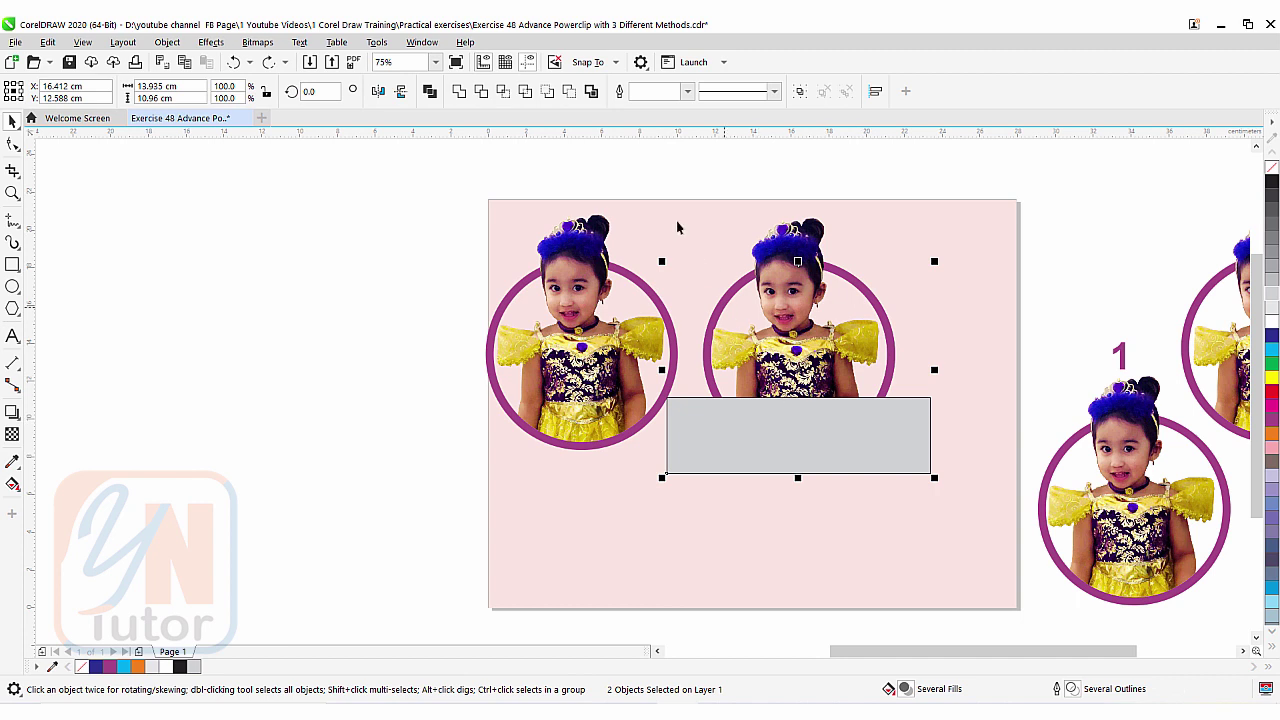
pyautogui.click(546, 92)
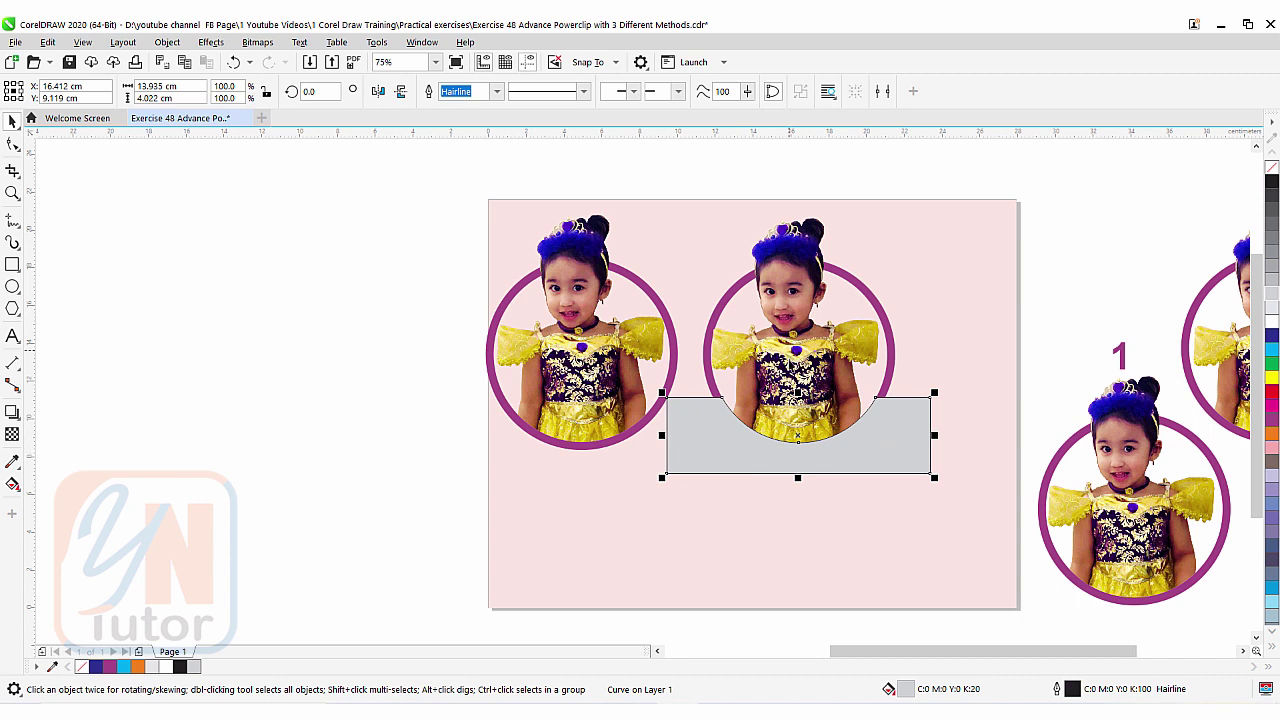
# Step: Cut the curved grey shape out of the girl's picture with Back Minus Front, try moving the picture aside and undo that move
pyautogui.keyDown('shift'); pyautogui.click(795, 248); pyautogui.keyUp('shift')
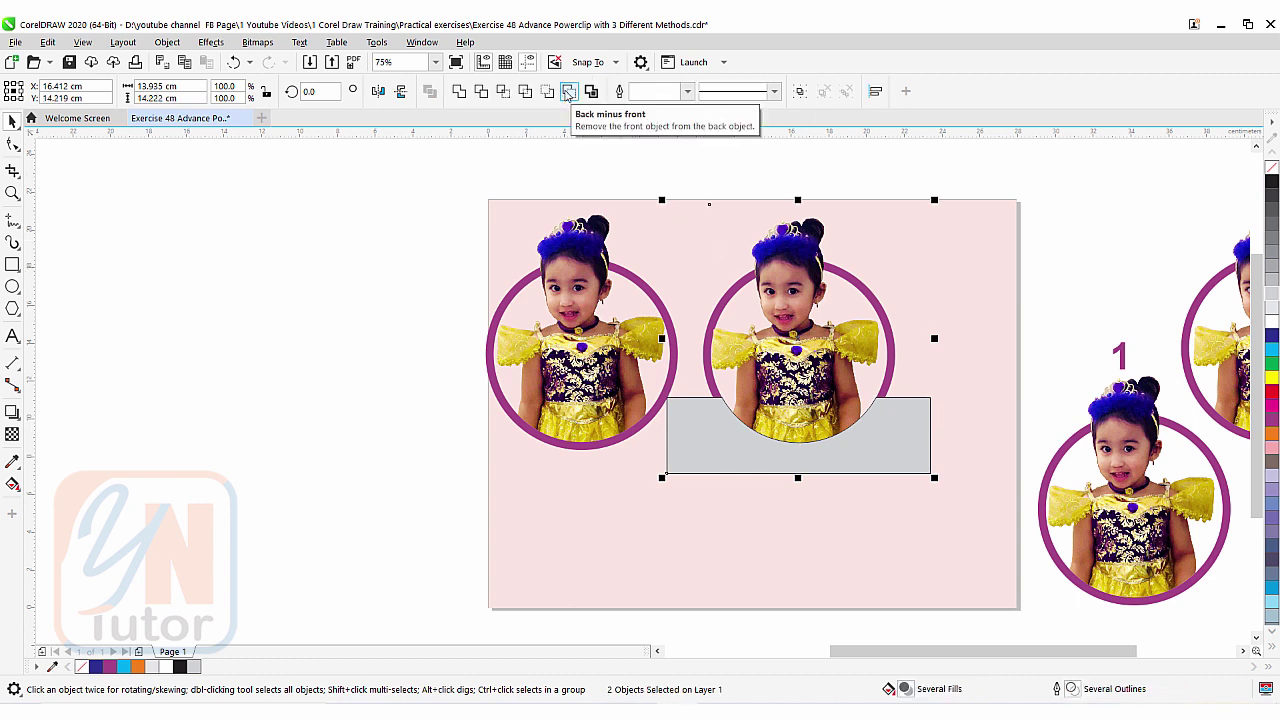
pyautogui.click(568, 92)
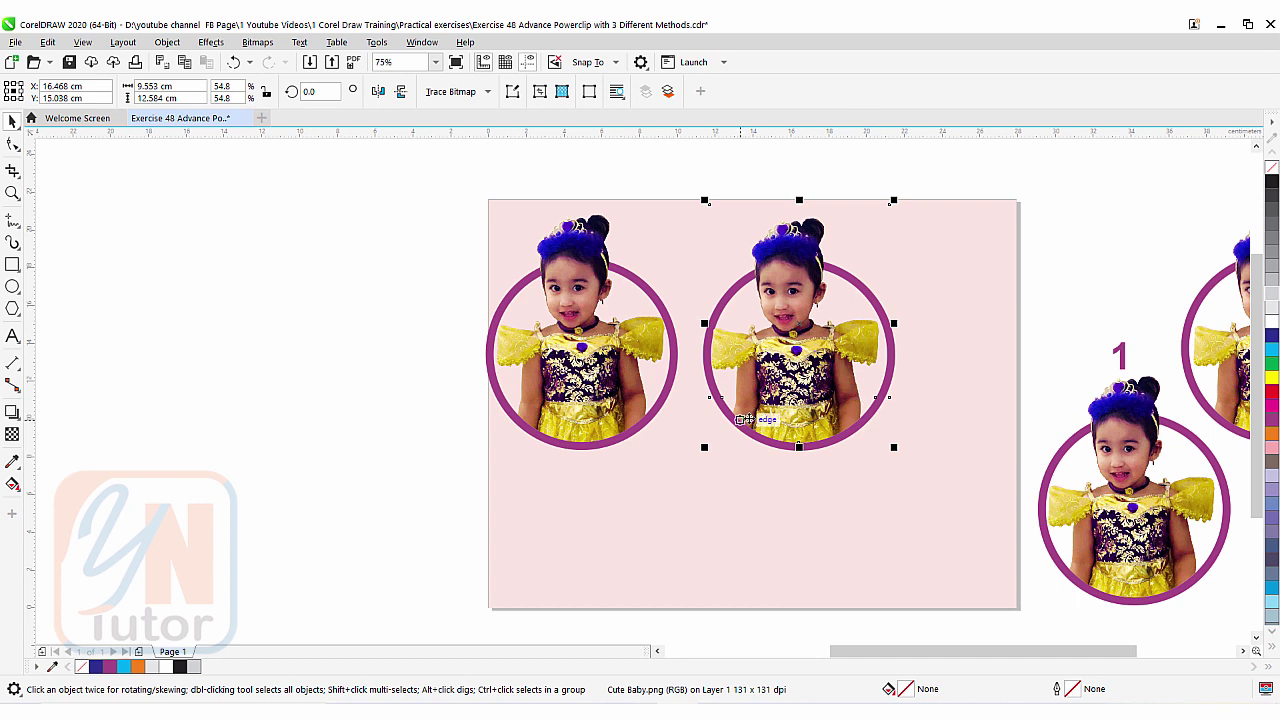
pyautogui.moveTo(803, 259); pyautogui.dragTo(983, 256)
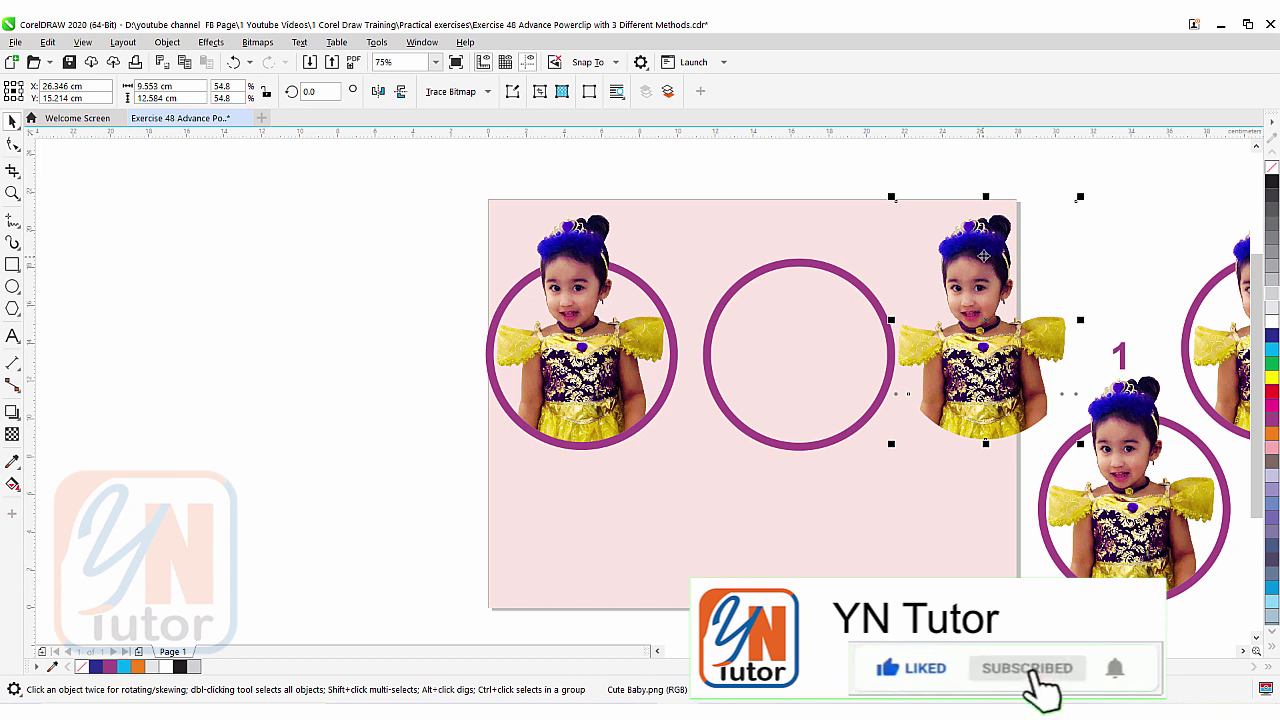
pyautogui.hotkey('ctrl', 'z')
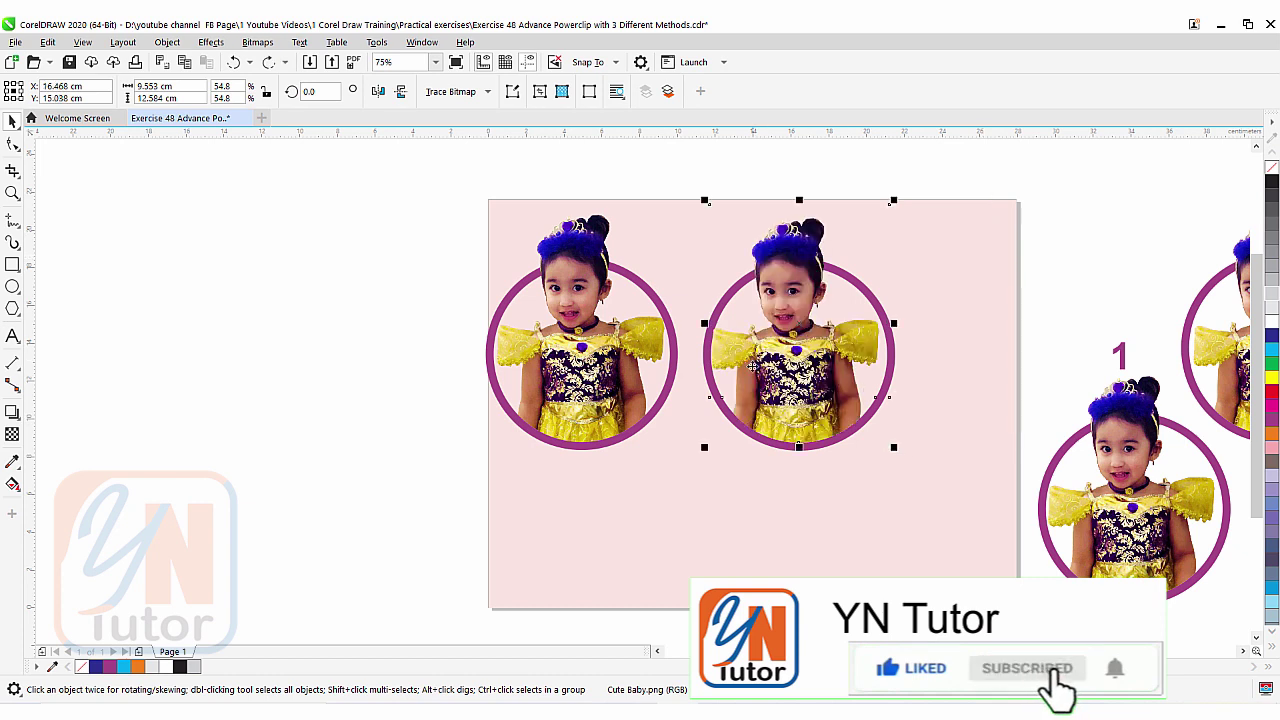
# Step: Place a copy of the first PowerClip circle outside the page on its left and extract the girl's picture from it
pyautogui.click(521, 428)
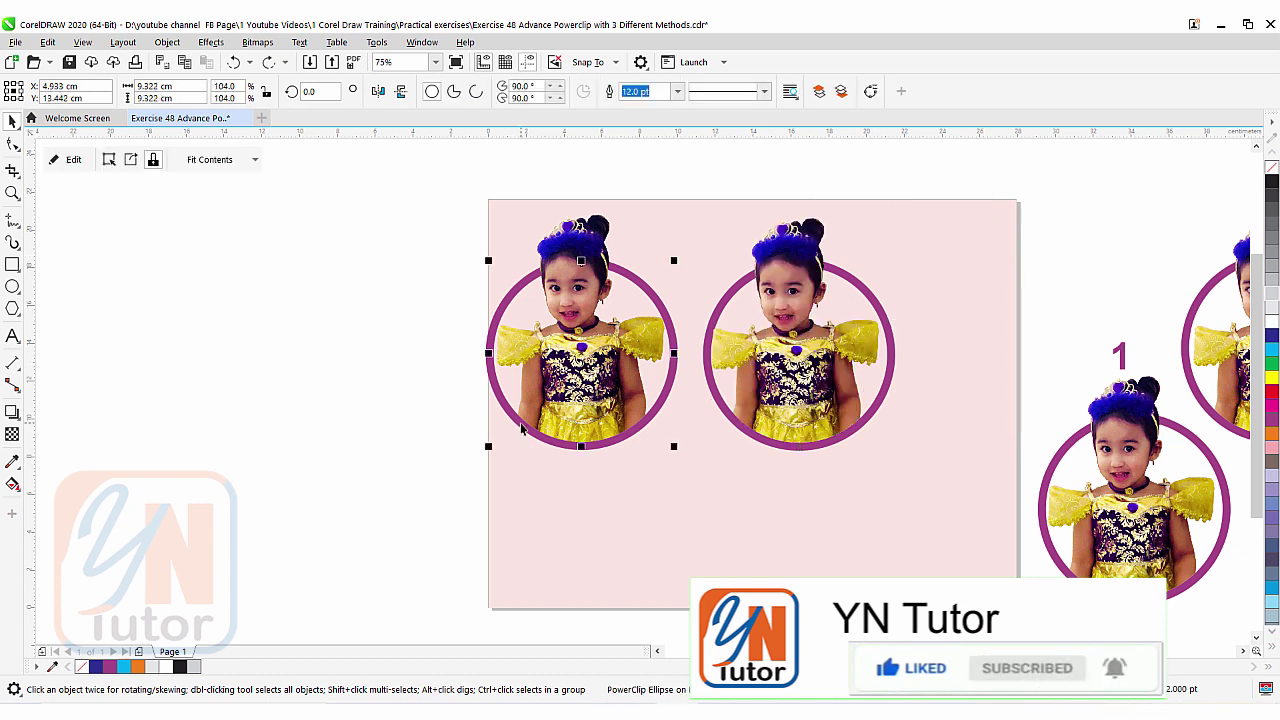
pyautogui.moveTo(525, 422); pyautogui.dragTo(288, 407)
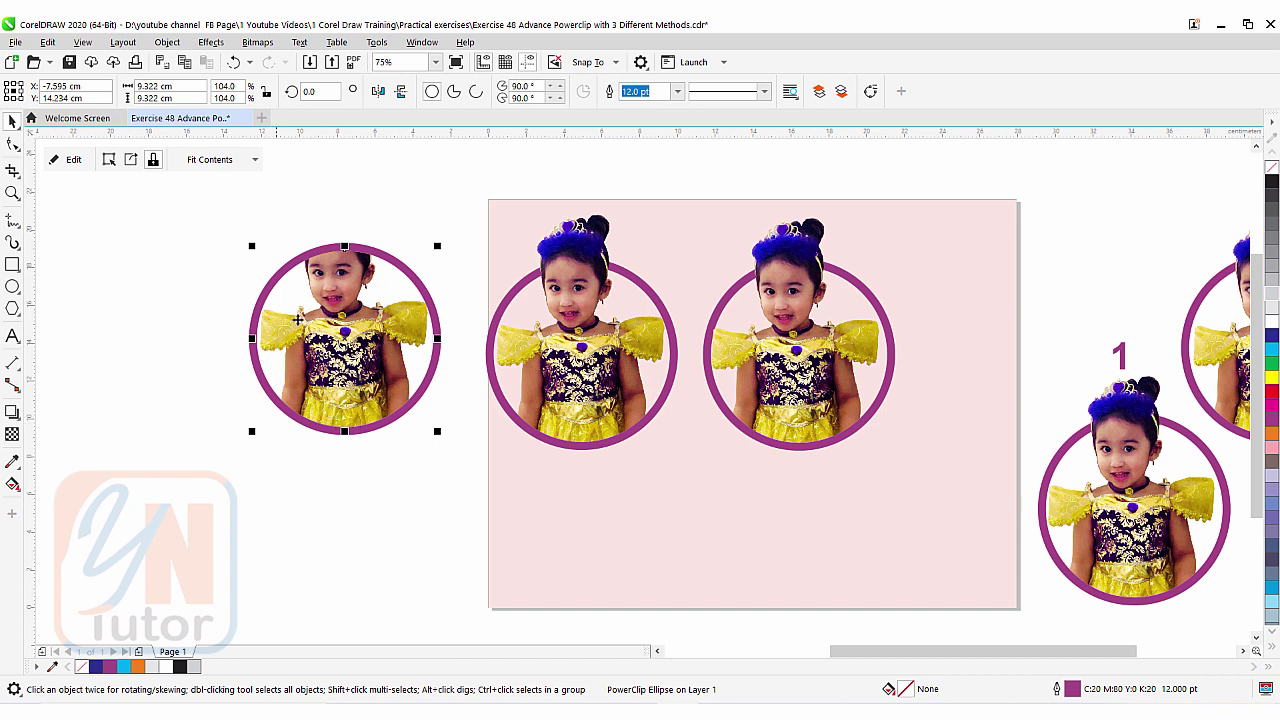
pyautogui.click(131, 160)
# Step: Remove the PowerClip frame from the copied circle outside the page, turning it back into a plain ellipse
pyautogui.click(255, 370)
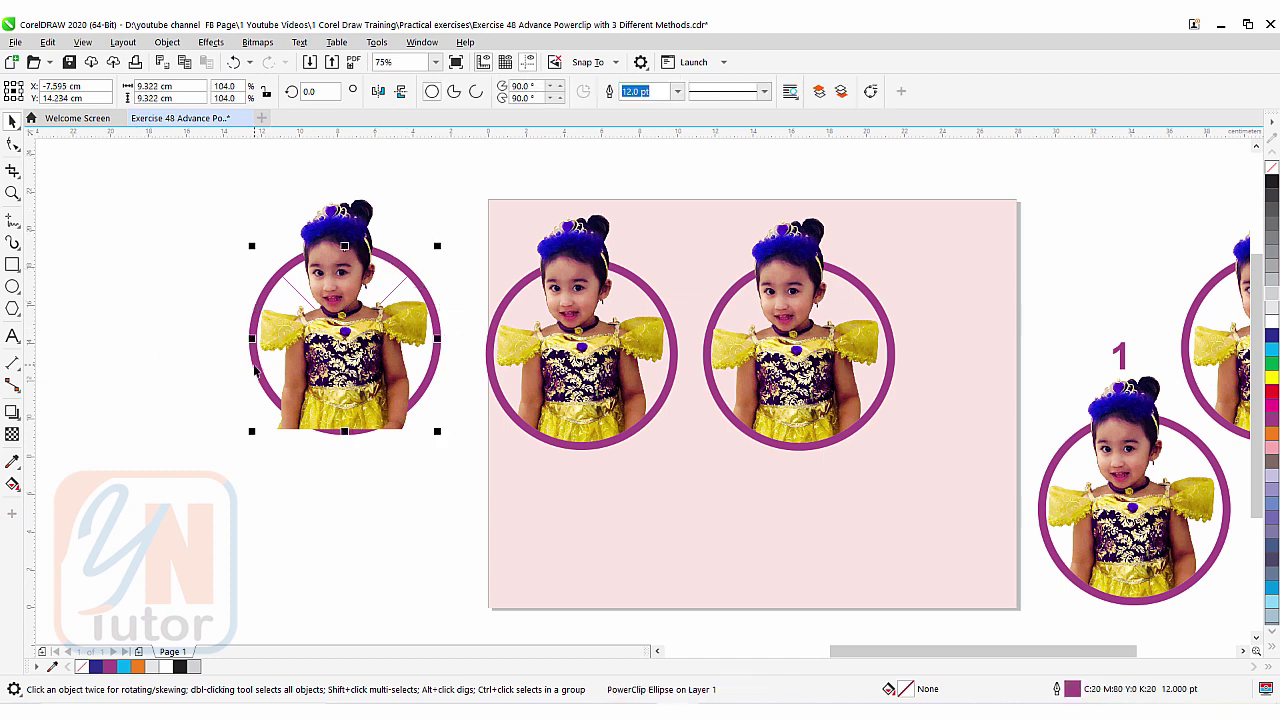
pyautogui.rightClick(255, 370)
pyautogui.moveTo(312, 536)
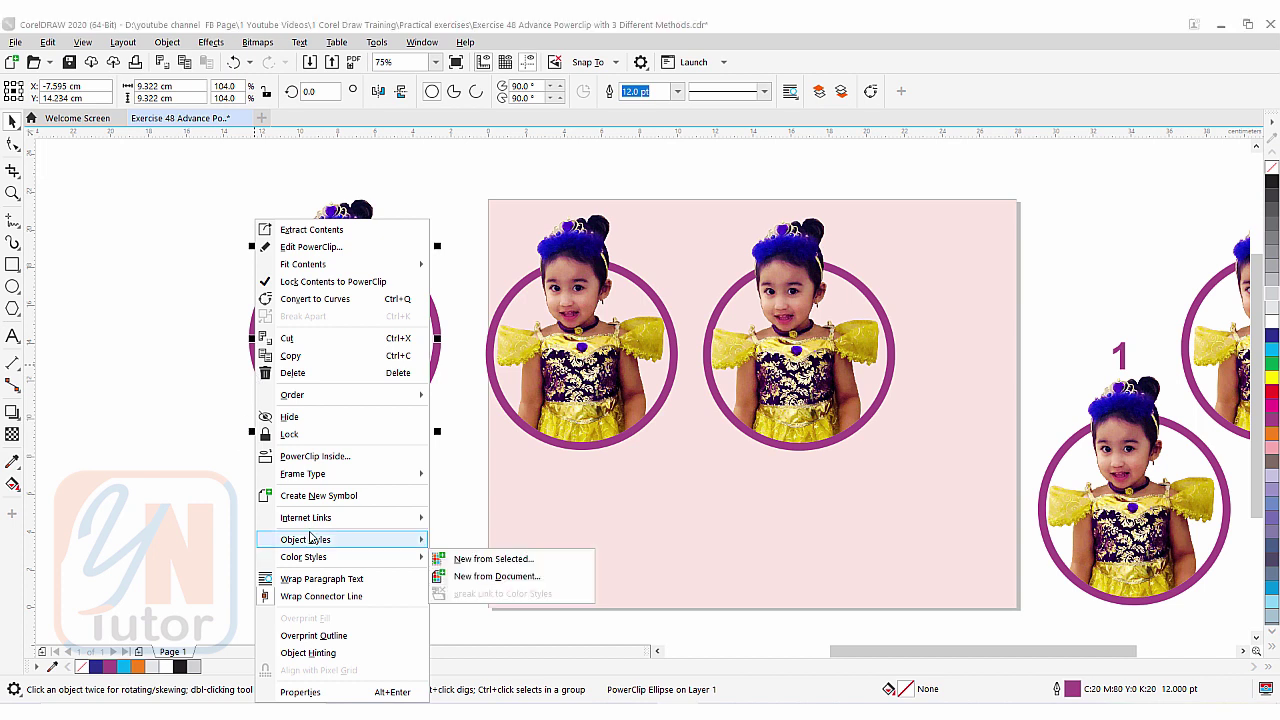
pyautogui.moveTo(338, 476)
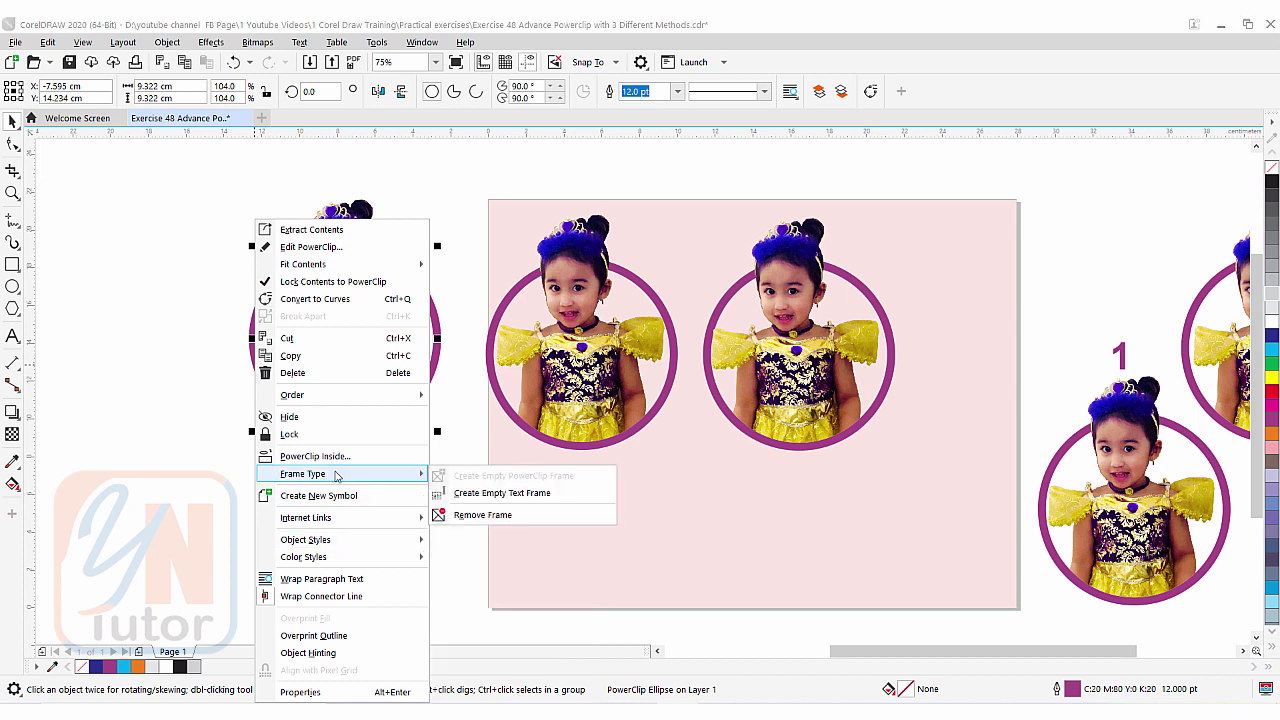
pyautogui.click(482, 515)
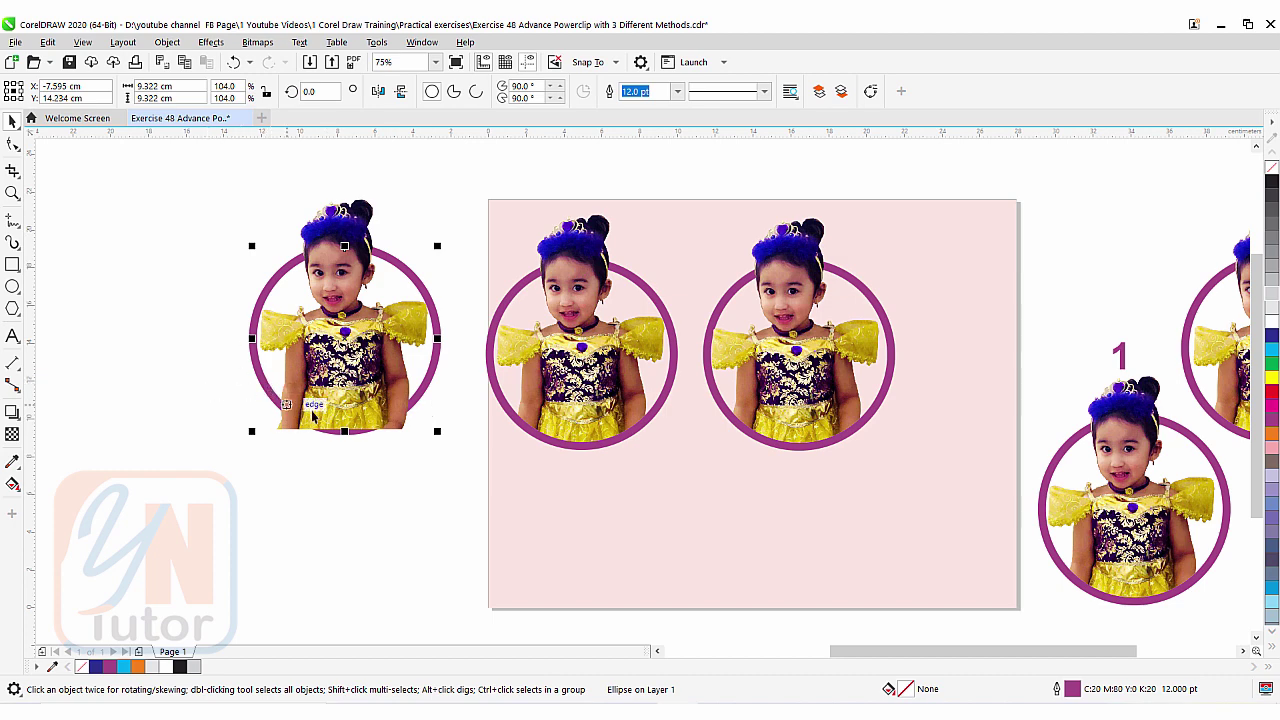
# Step: Add a node on each vertical side of the girl's picture boundary outside the page, near the lower part of the circle
pyautogui.scroll(2, 275, 418)
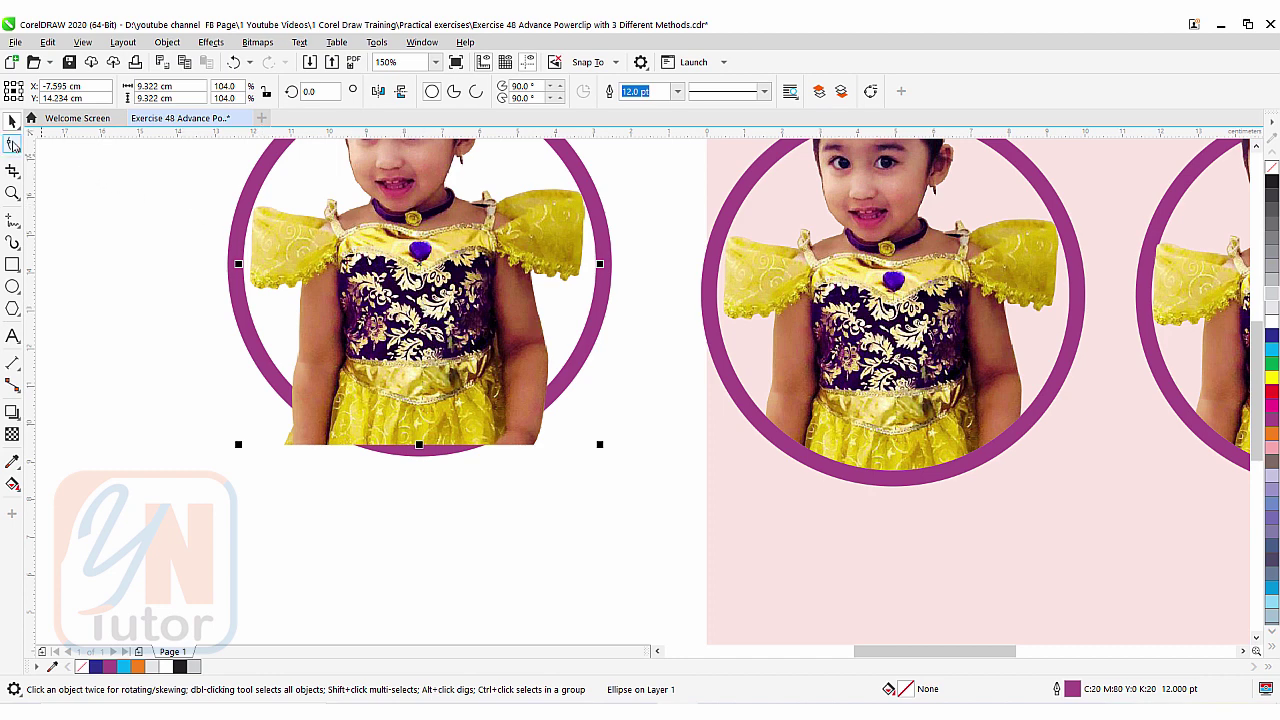
pyautogui.click(15, 148)
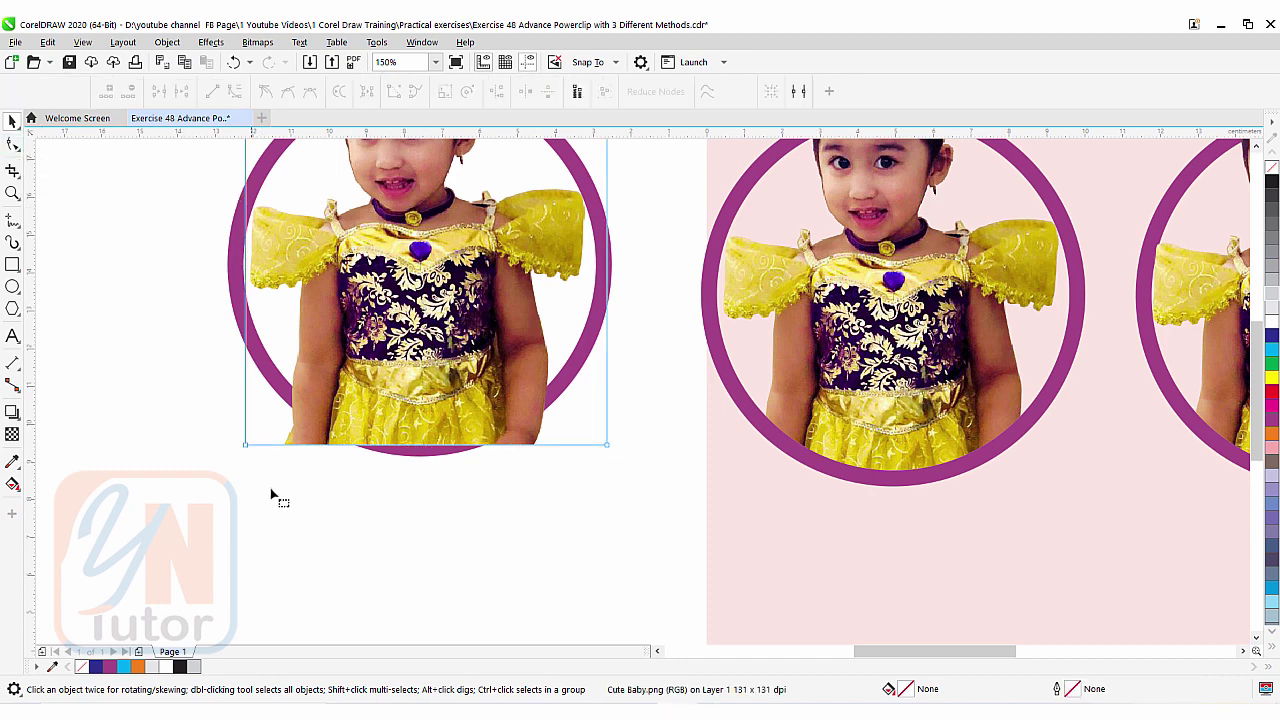
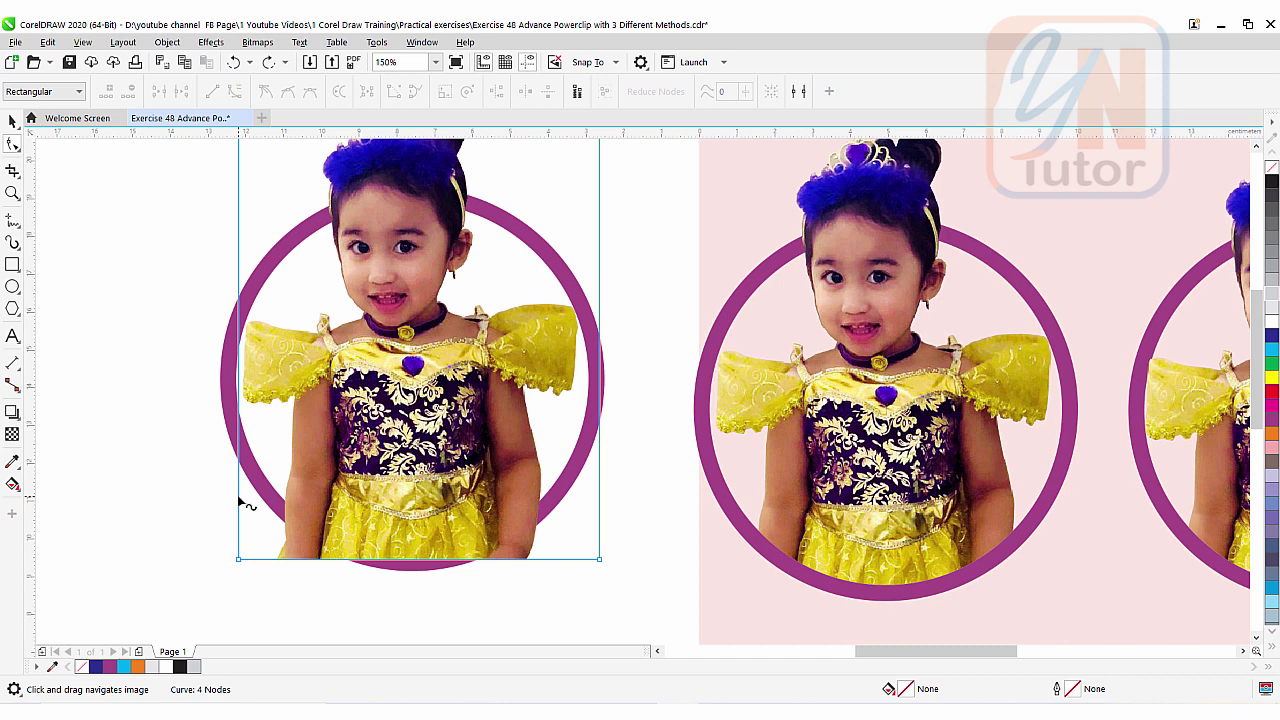
pyautogui.doubleClick(239, 499)
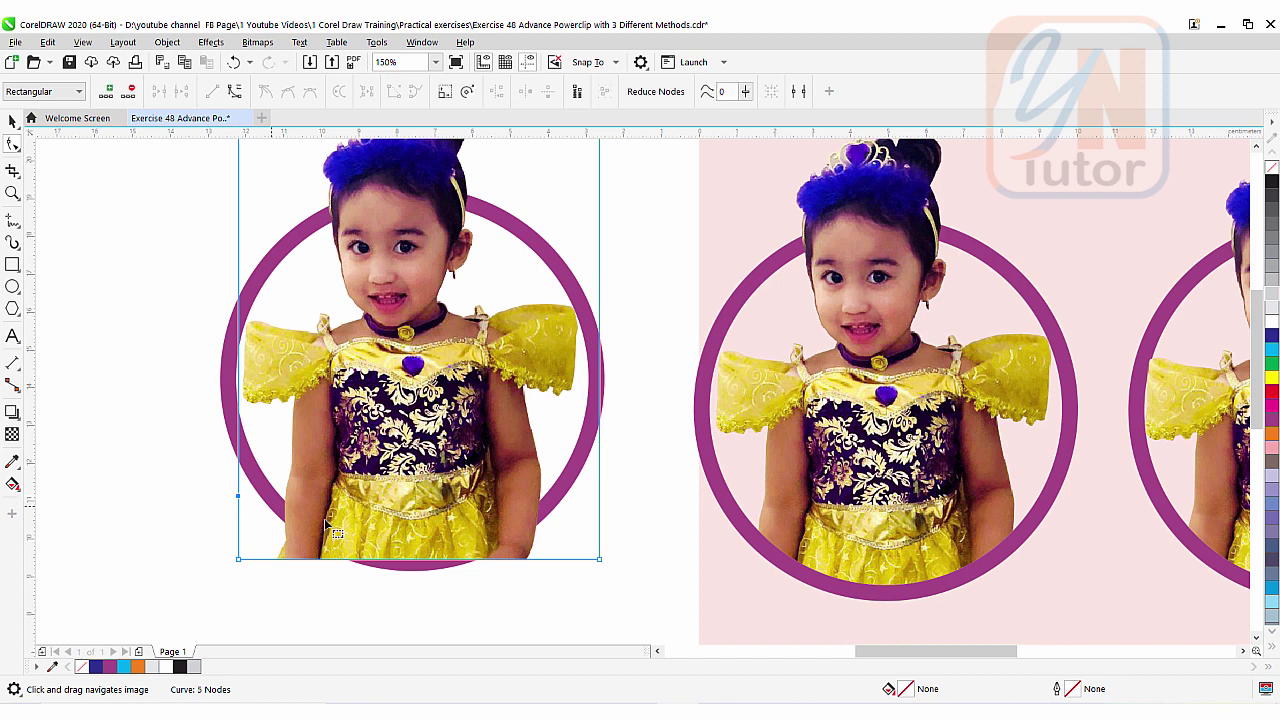
pyautogui.doubleClick(599, 500)
# Step: Move the two bottom corner nodes of the girl's picture up and inward onto the purple ring beside her arms
pyautogui.moveTo(238, 561); pyautogui.dragTo(285, 499)
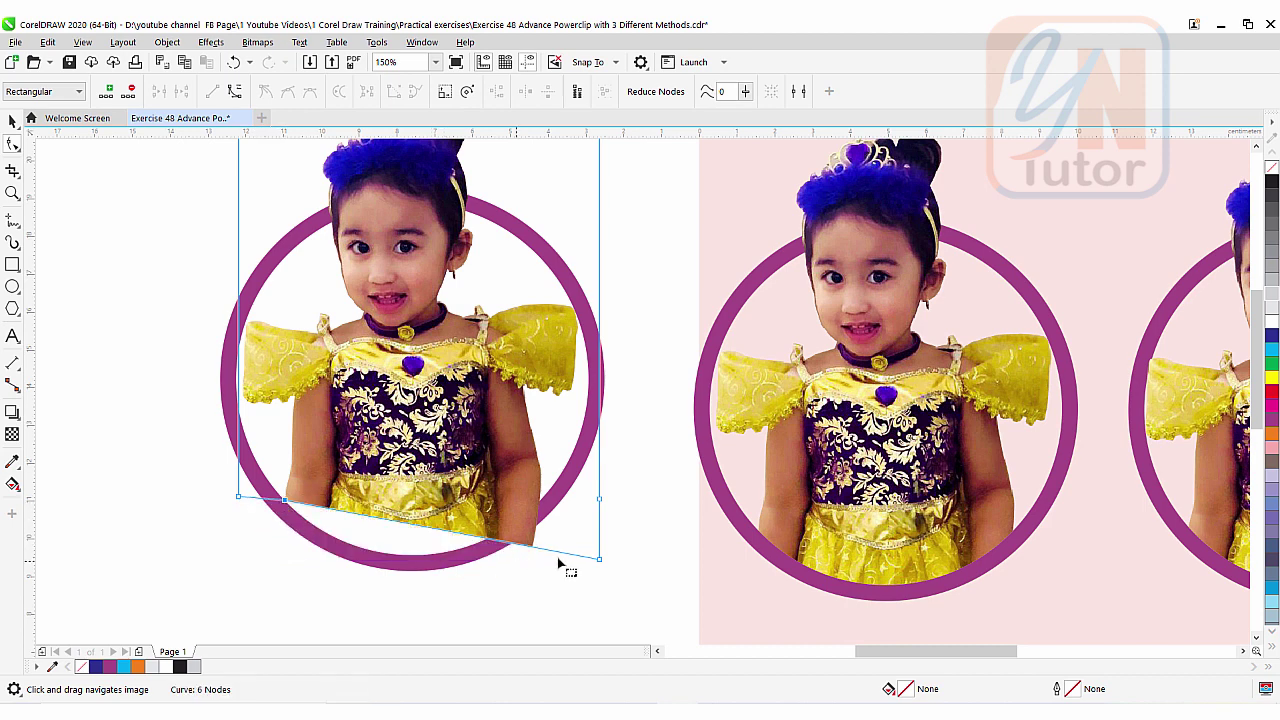
pyautogui.moveTo(600, 560); pyautogui.dragTo(540, 497)
pyautogui.scroll(1, 500, 531)
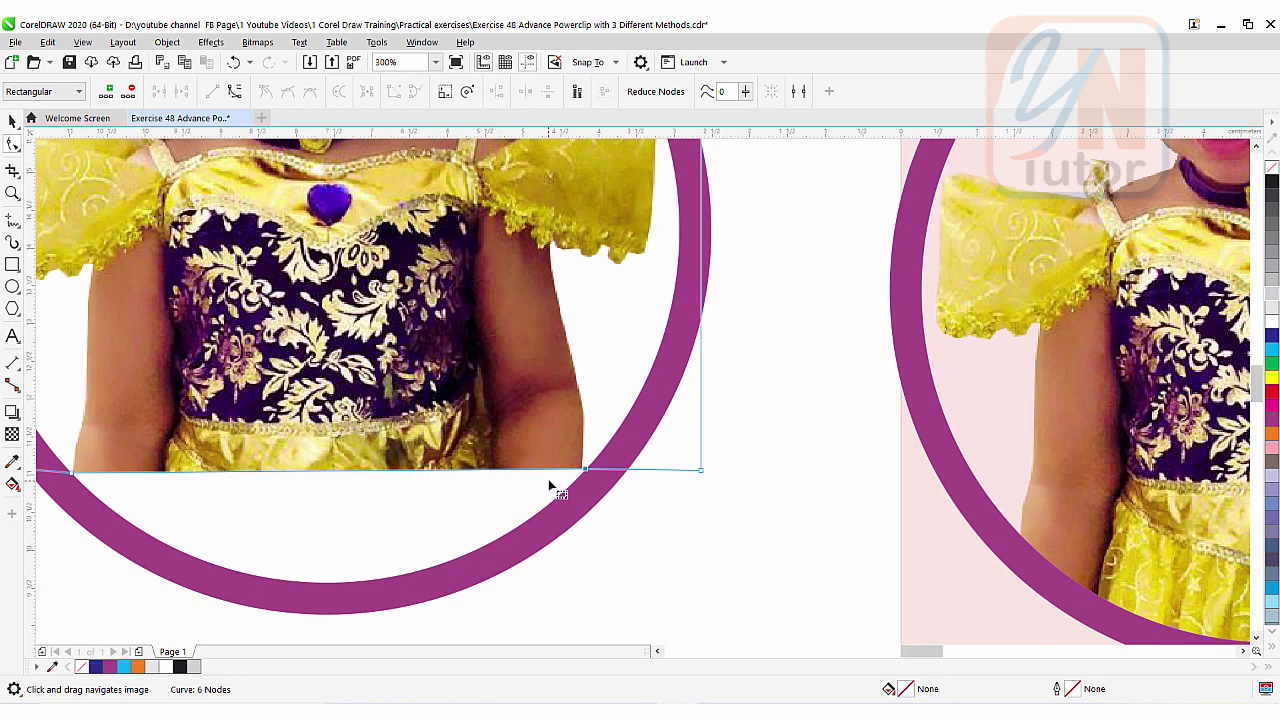
pyautogui.scroll(1, 548, 479)
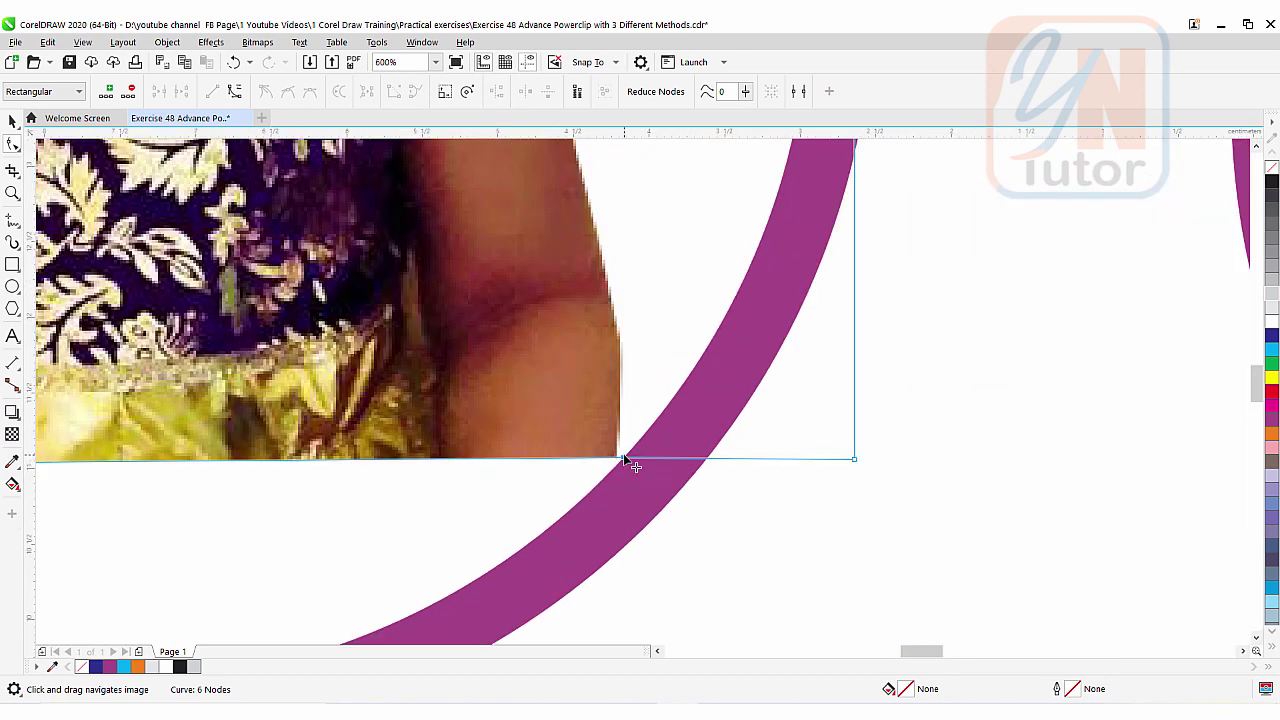
pyautogui.moveTo(623, 461); pyautogui.dragTo(615, 466)
pyautogui.scroll(-1, 573, 501)
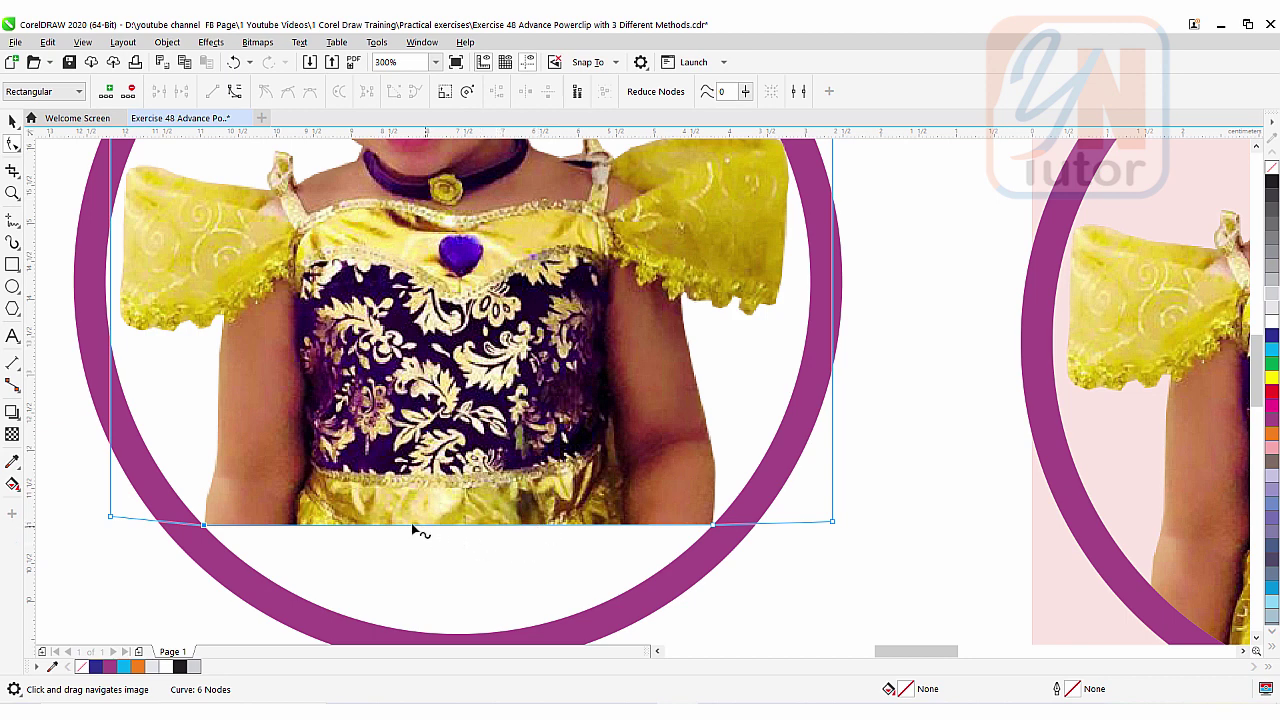
# Step: Convert the straight bottom edge of the girl's picture to a curve and bend it down to the ring's lower arc
pyautogui.click(481, 527)
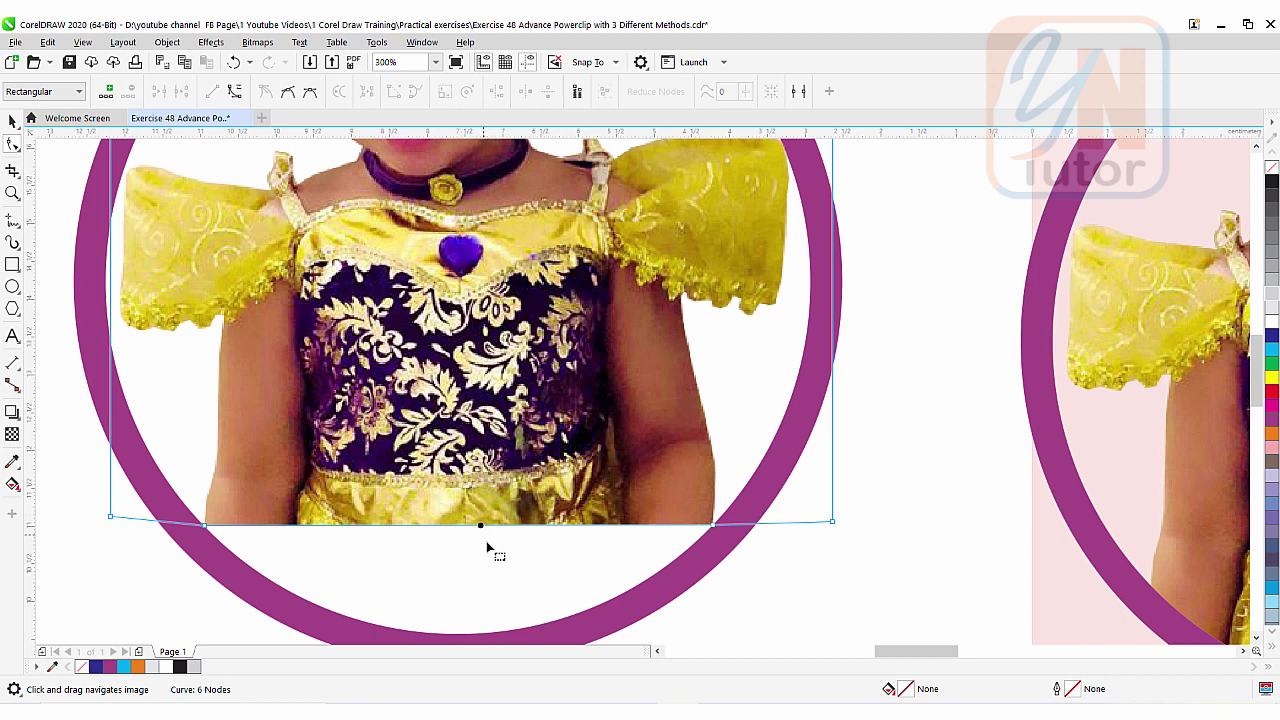
pyautogui.click(235, 91)
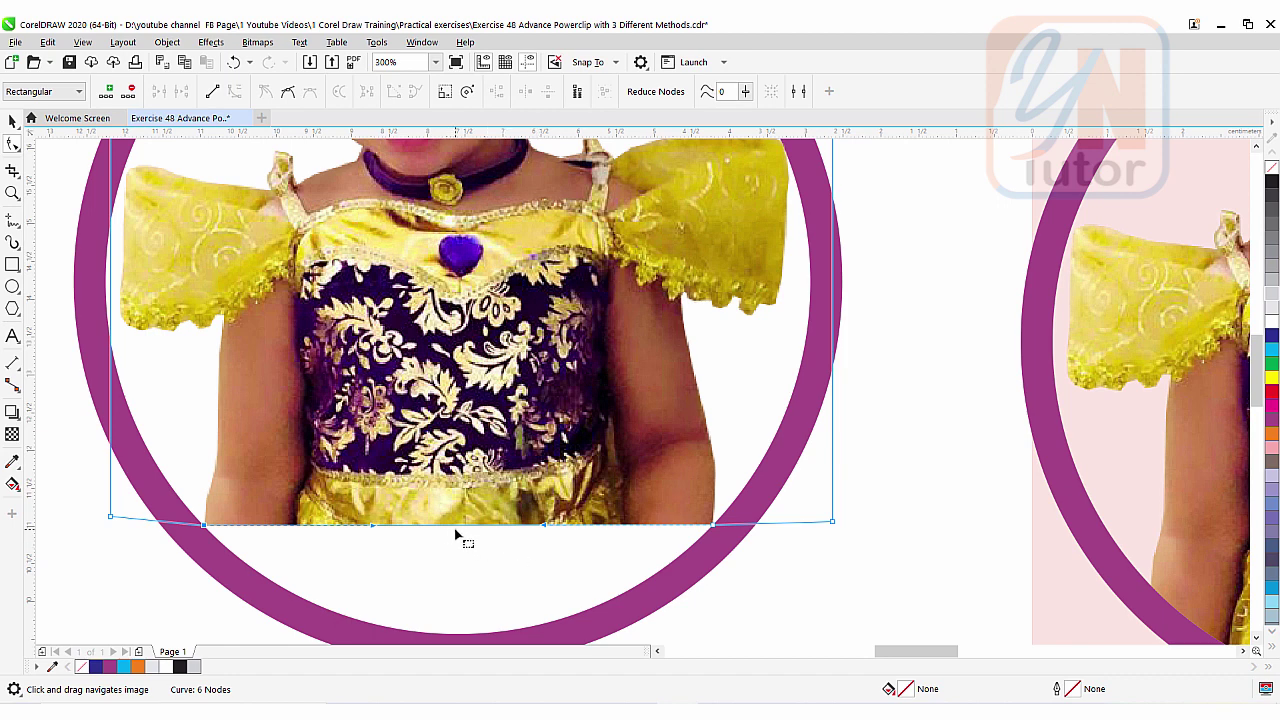
pyautogui.moveTo(460, 533); pyautogui.dragTo(462, 636)
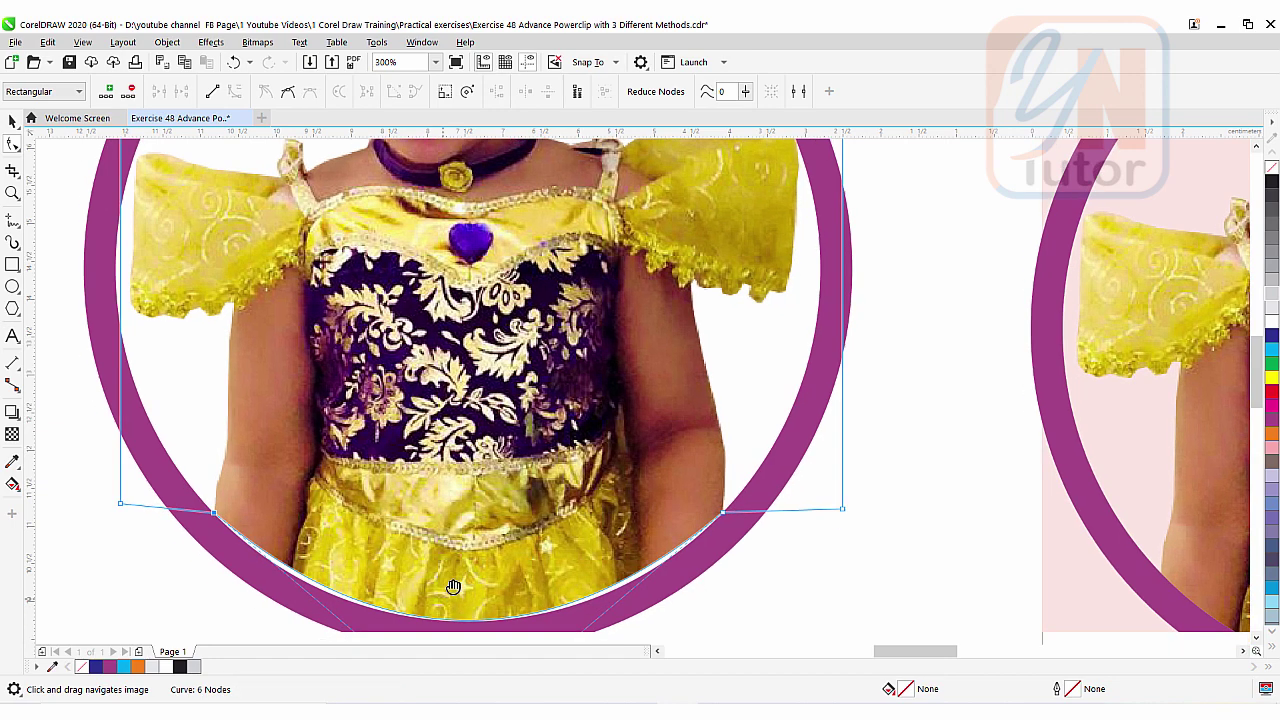
# Step: Adjust both control handles of the bottom curve so the picture's edge follows the purple ring, and deselect the picture
pyautogui.scroll(-3, 449, 580)
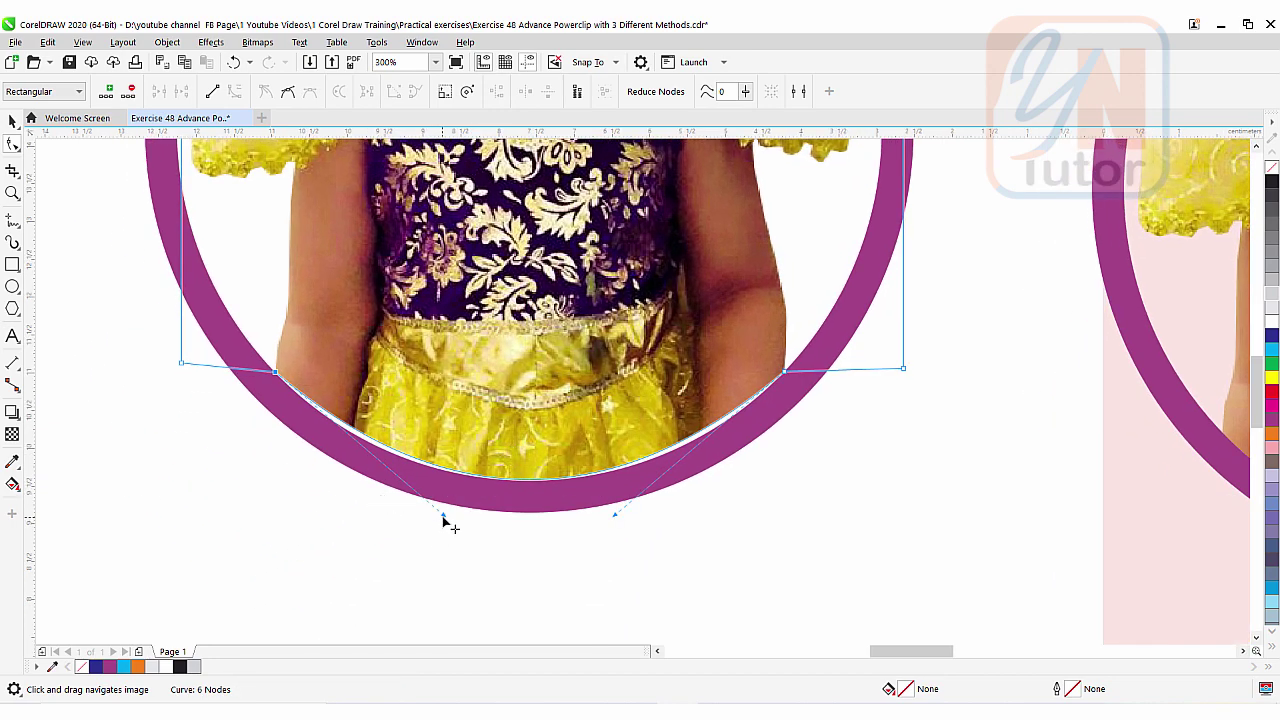
pyautogui.moveTo(440, 516); pyautogui.dragTo(410, 515)
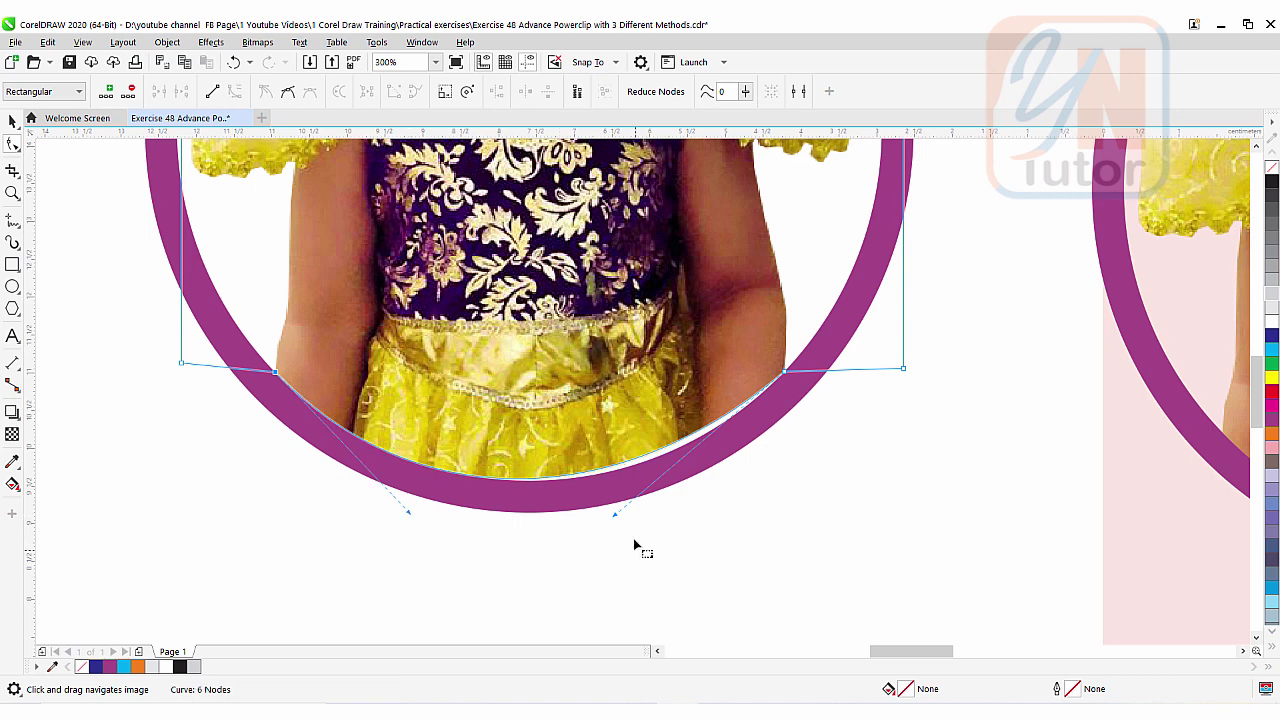
pyautogui.moveTo(615, 519)
pyautogui.mouseDown()
pyautogui.moveTo(646, 523)
pyautogui.moveTo(637, 529)
pyautogui.mouseUp()
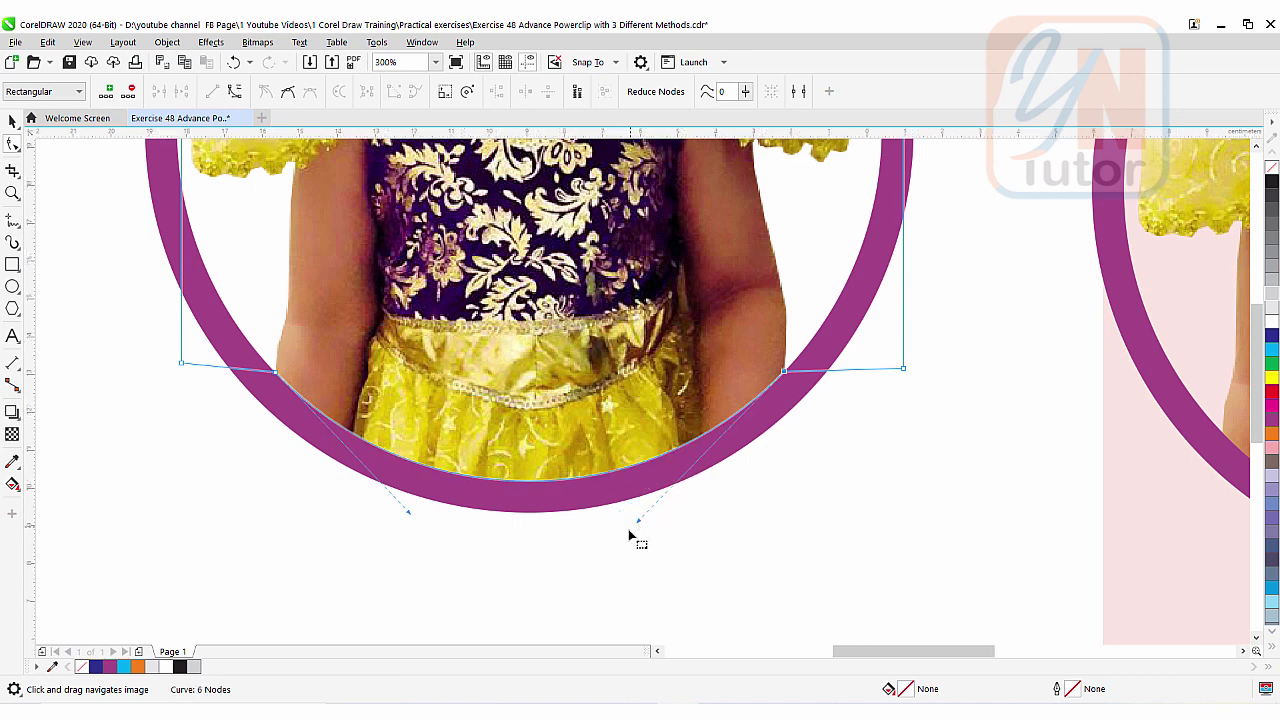
pyautogui.scroll(-2, 637, 534)
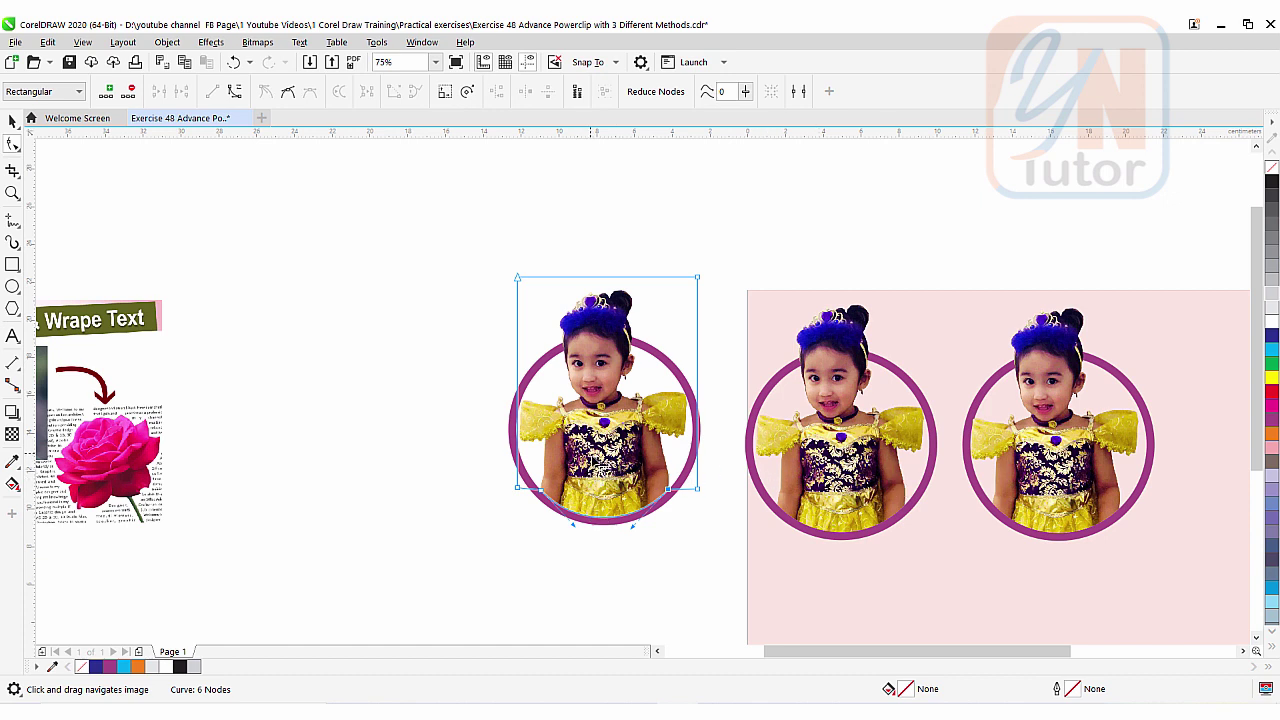
pyautogui.click(13, 122)
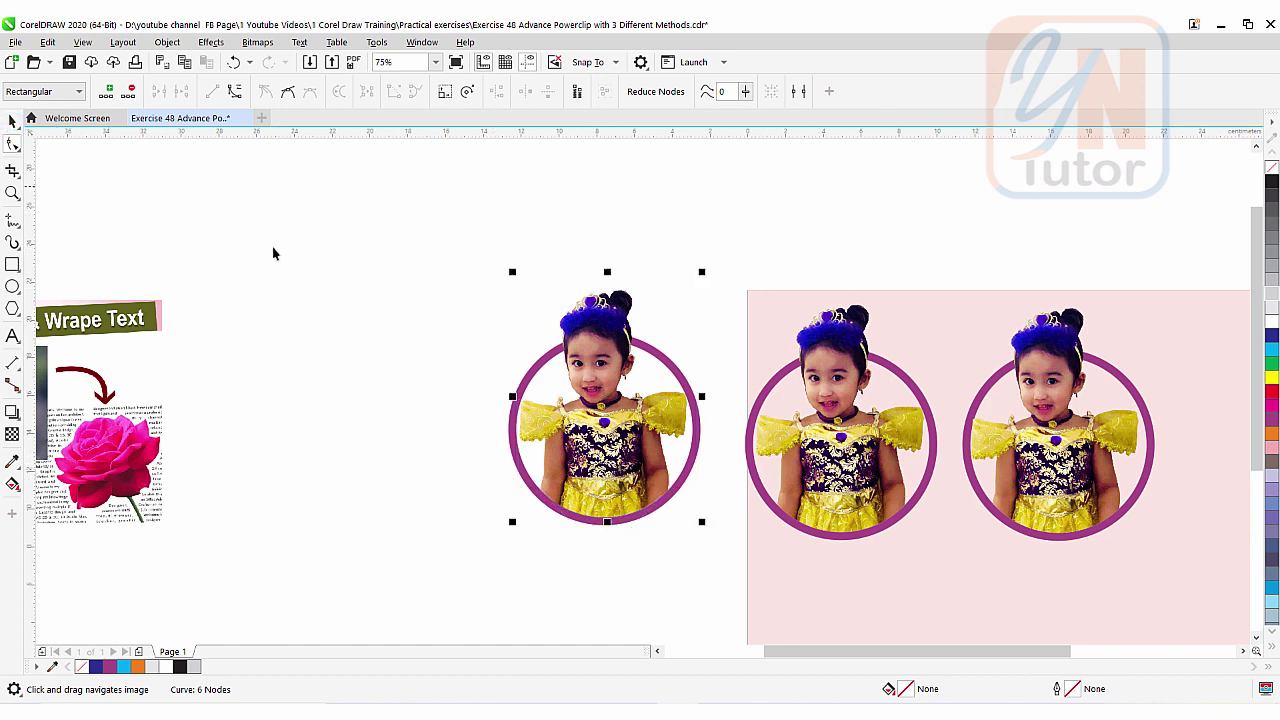
pyautogui.click(318, 272)
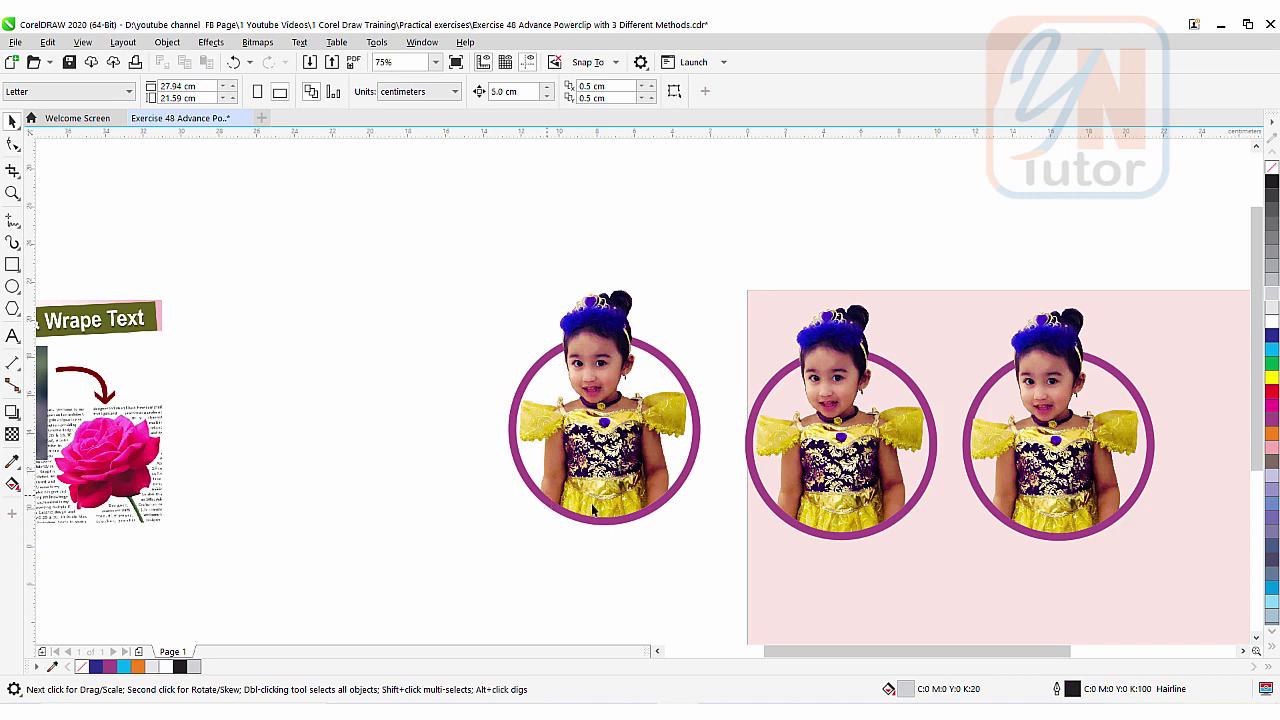
pyautogui.press('h')
pyautogui.moveTo(899, 511); pyautogui.dragTo(686, 459)
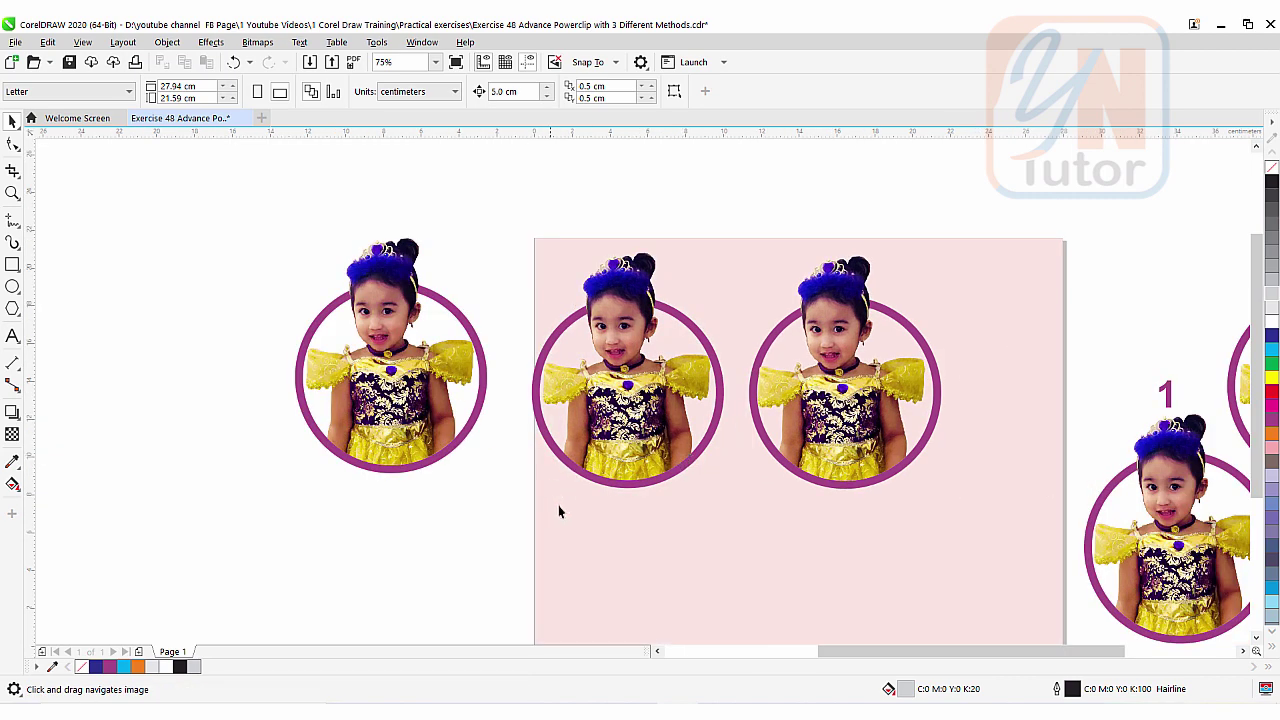